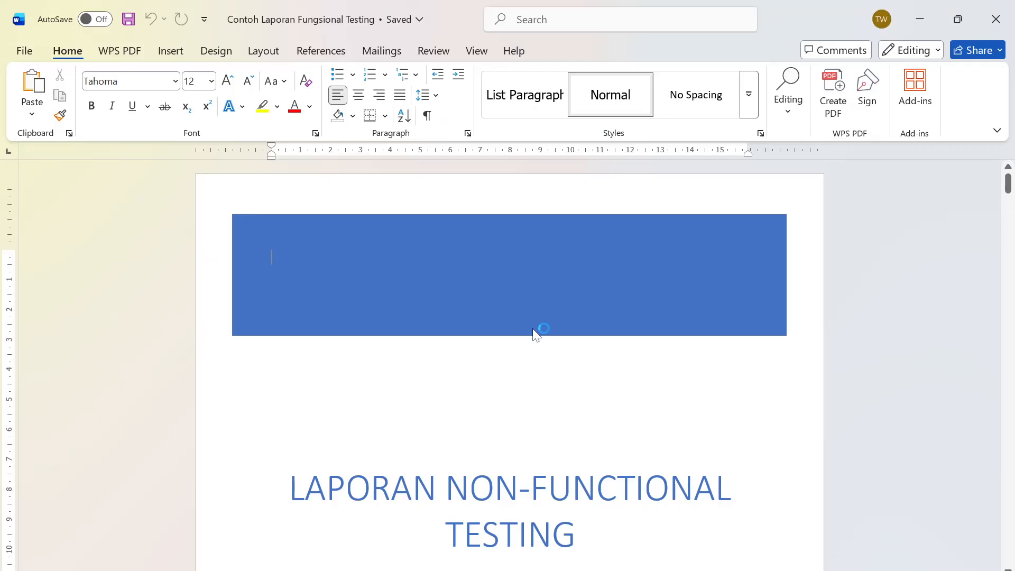
Review the report's cover title and the Pendahuluan section, covering performance testing, its types and the Apache JMeter component table
click(598, 488)
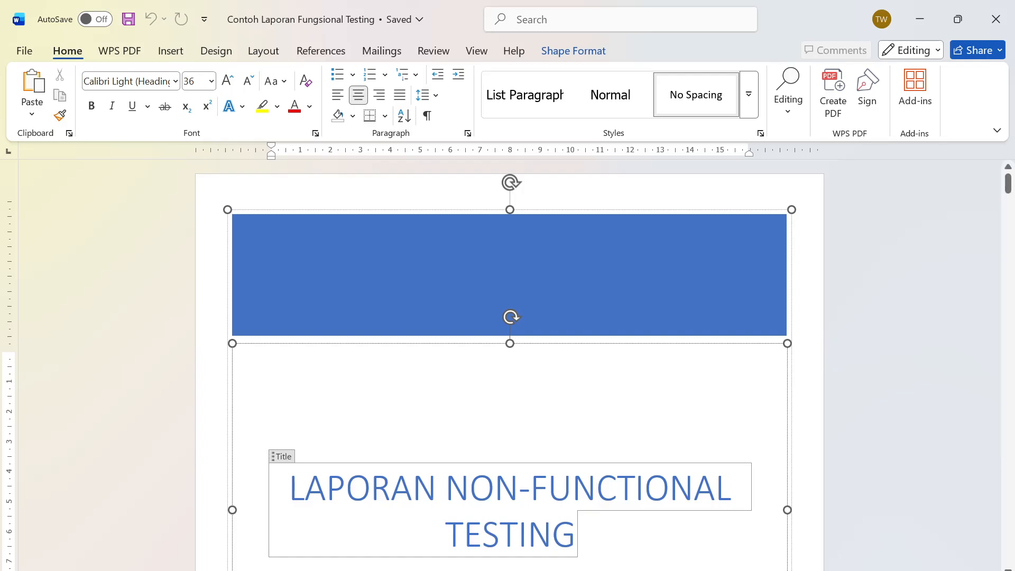
scroll(571, 277, down, 3)
scroll(510, 364, down, 15)
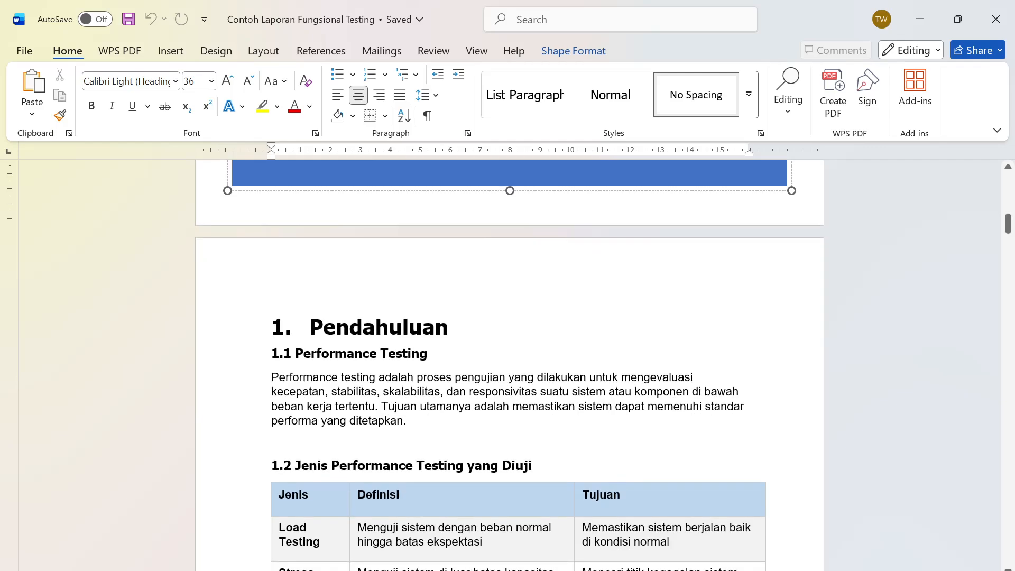
scroll(510, 365, down, 5)
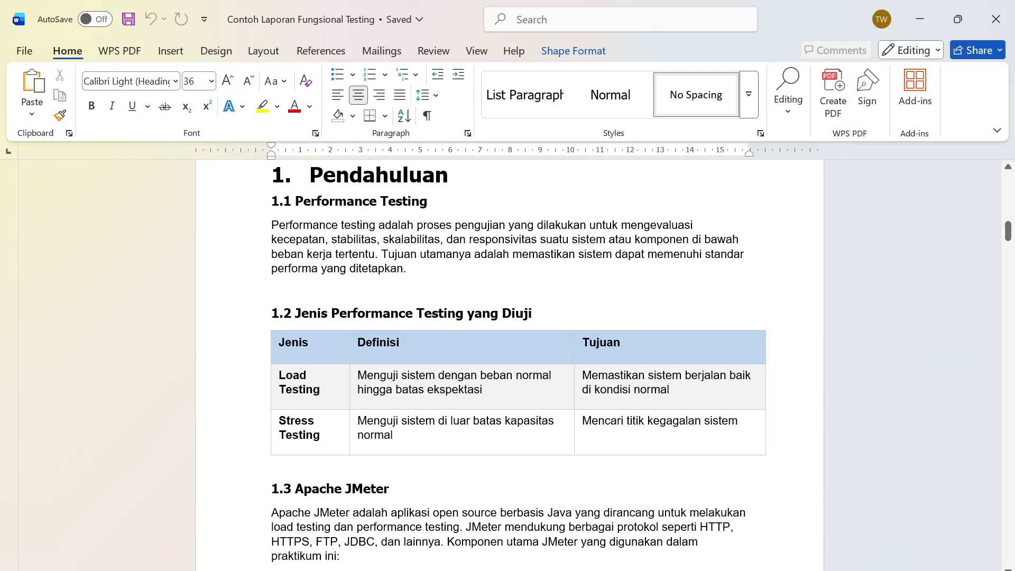
scroll(510, 365, down, 6)
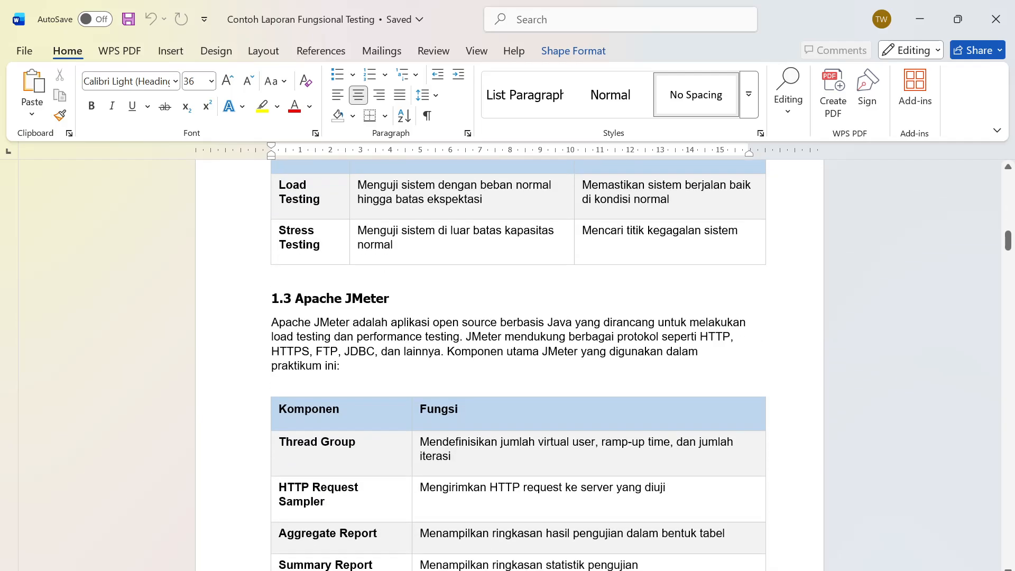
scroll(509, 365, down, 4)
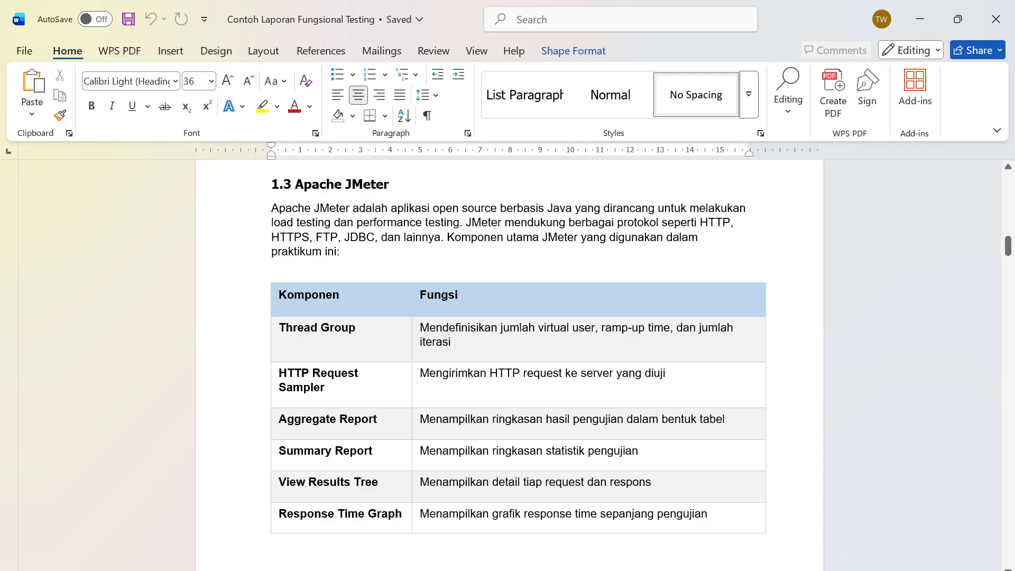
Examine the 2.1 Ruang Lingkup Pengujian table row by row, from the tested website through to the test date
scroll(518, 365, down, 10)
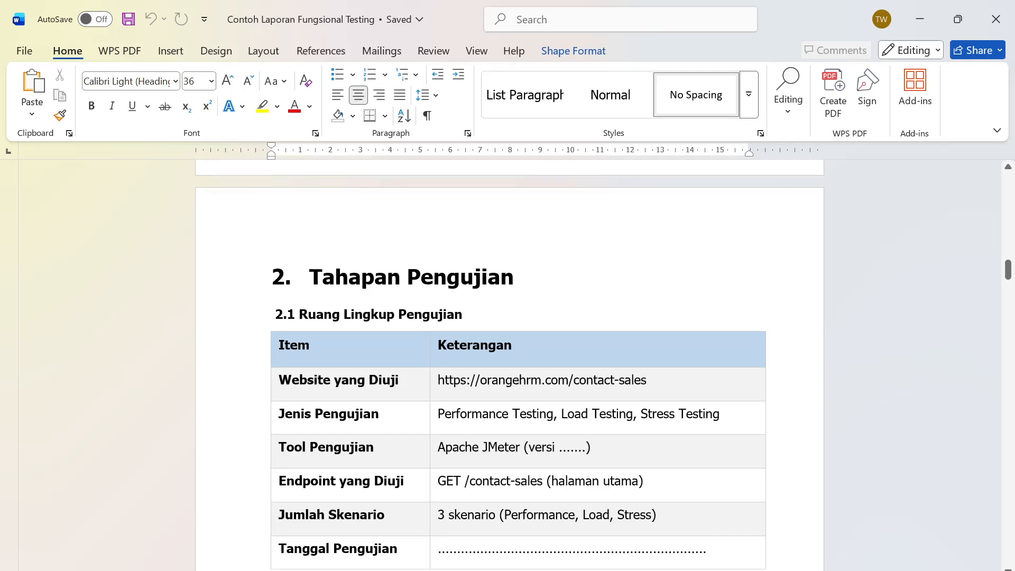
scroll(403, 460, down, 2)
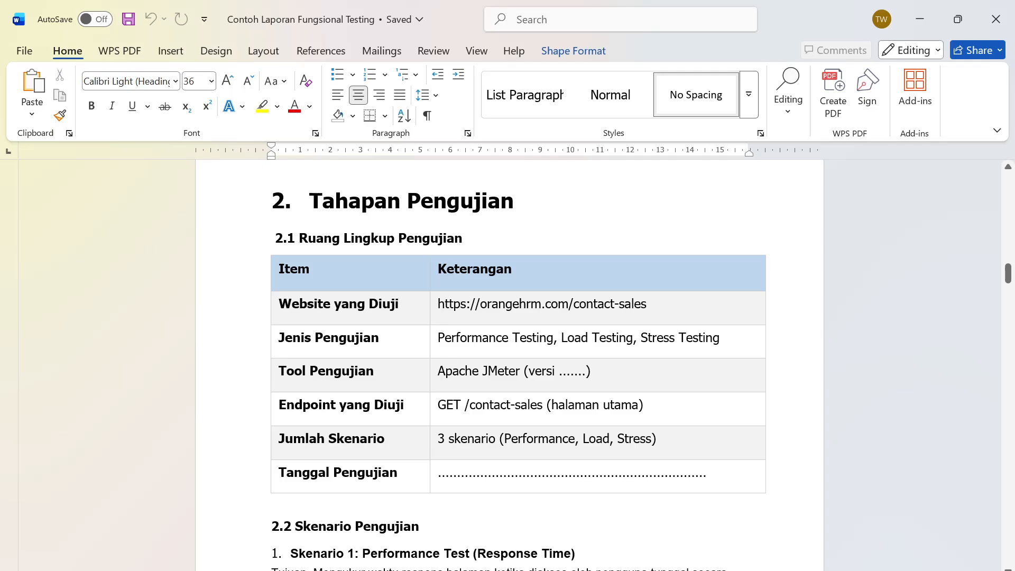
drag(438, 307, 646, 306)
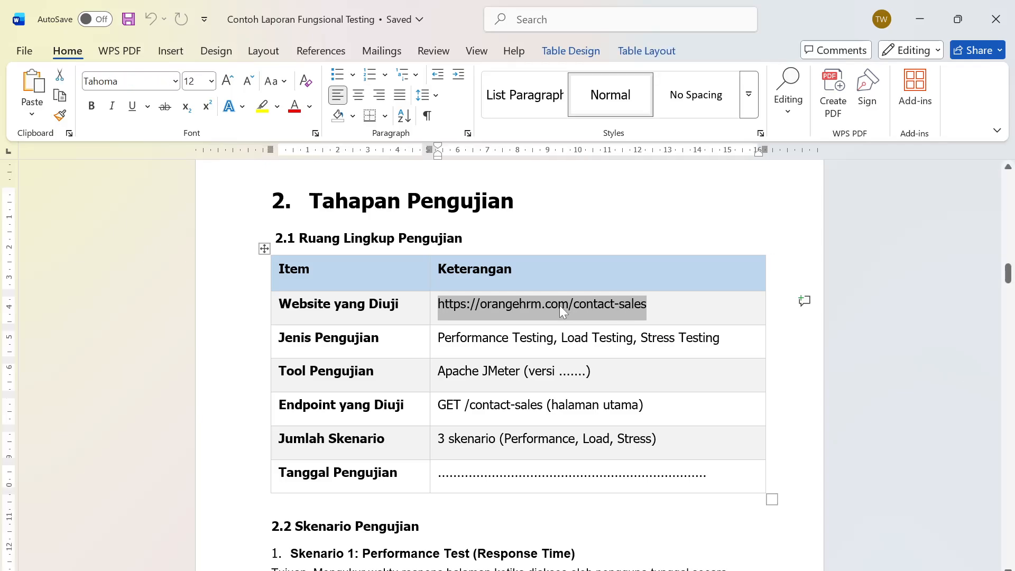
click(521, 304)
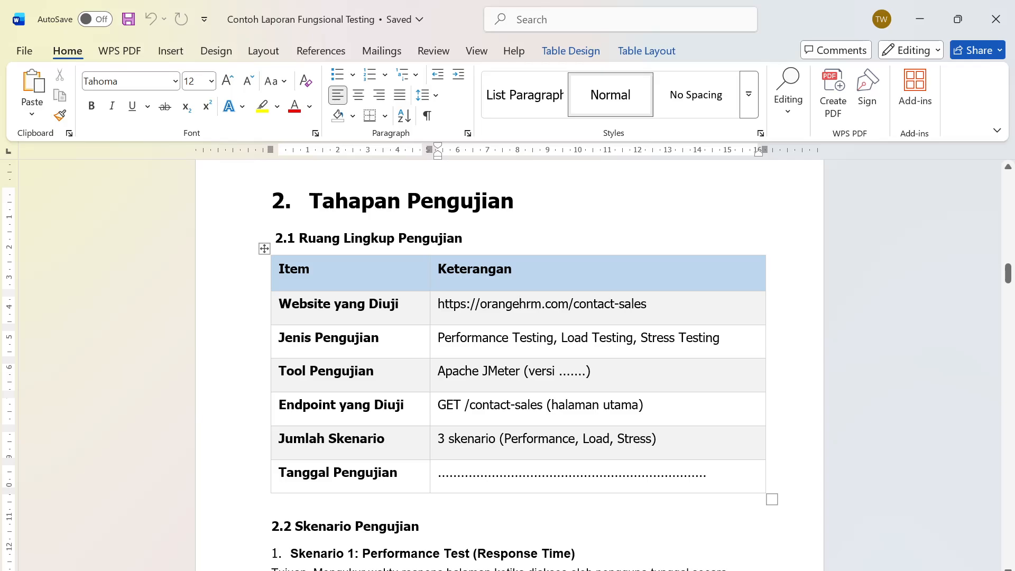
drag(647, 303, 438, 304)
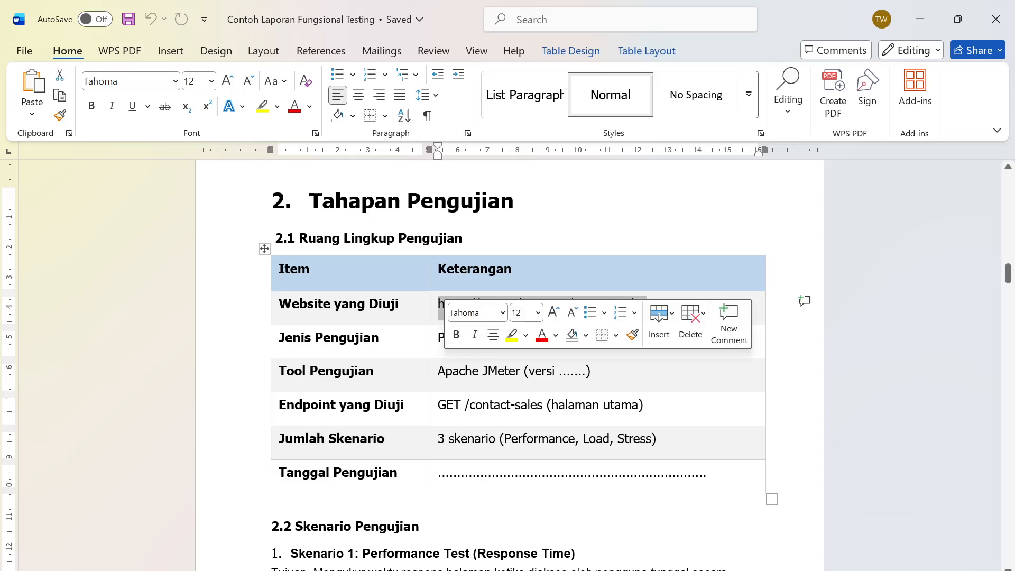
click(436, 350)
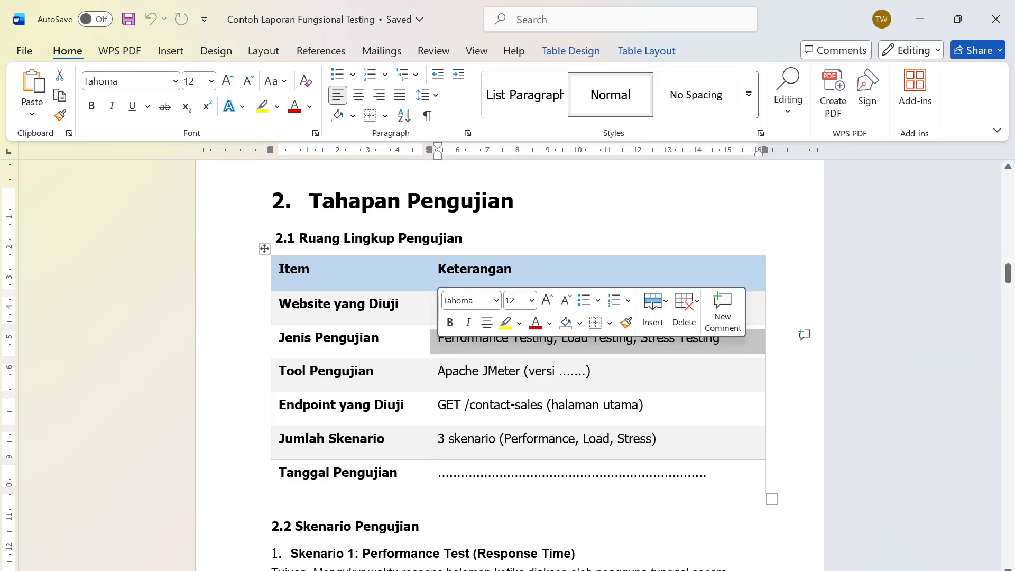
double_click(574, 377)
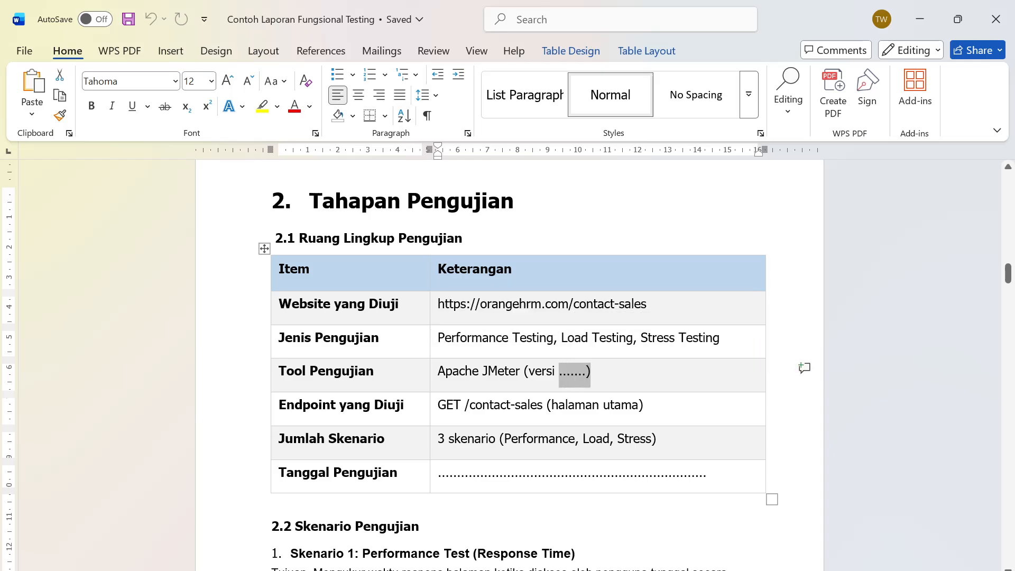
click(258, 409)
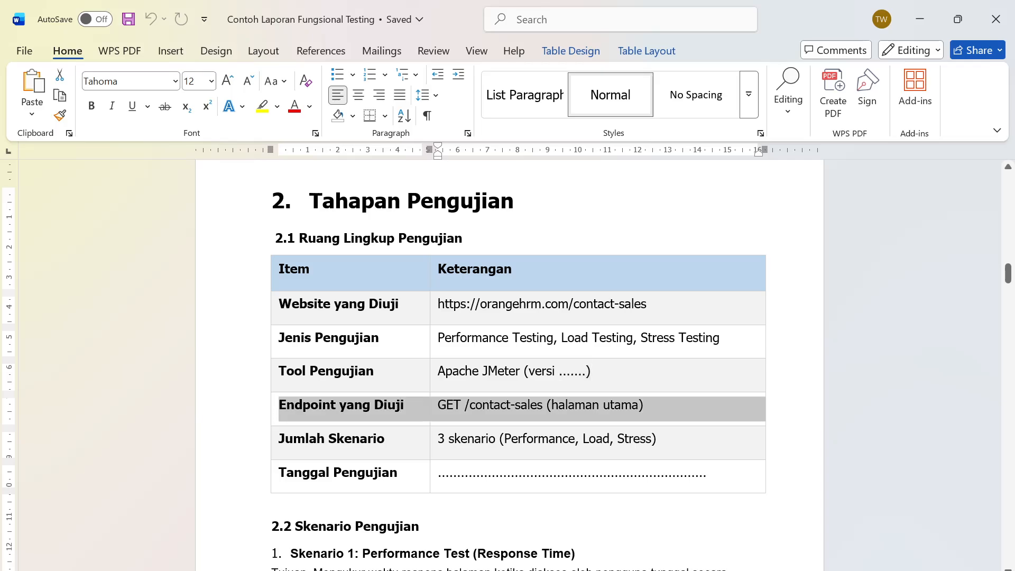
drag(280, 406, 658, 407)
click(526, 438)
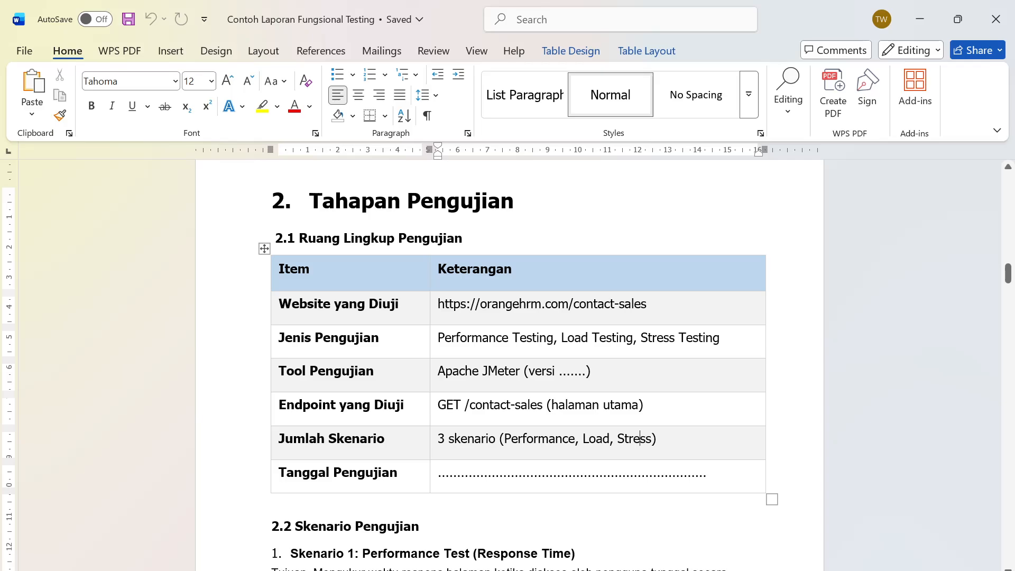
double_click(468, 477)
Examine Skenario 1: Performance Test (Response Time) in section 2.2, including its purpose and the thread count in the parameter table
scroll(487, 441, down, 5)
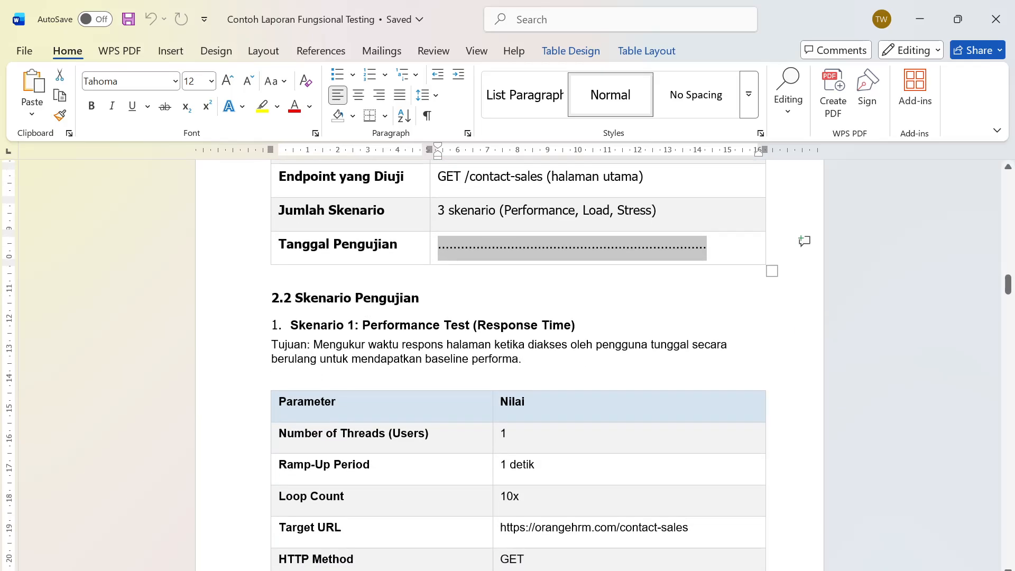
scroll(518, 365, down, 3)
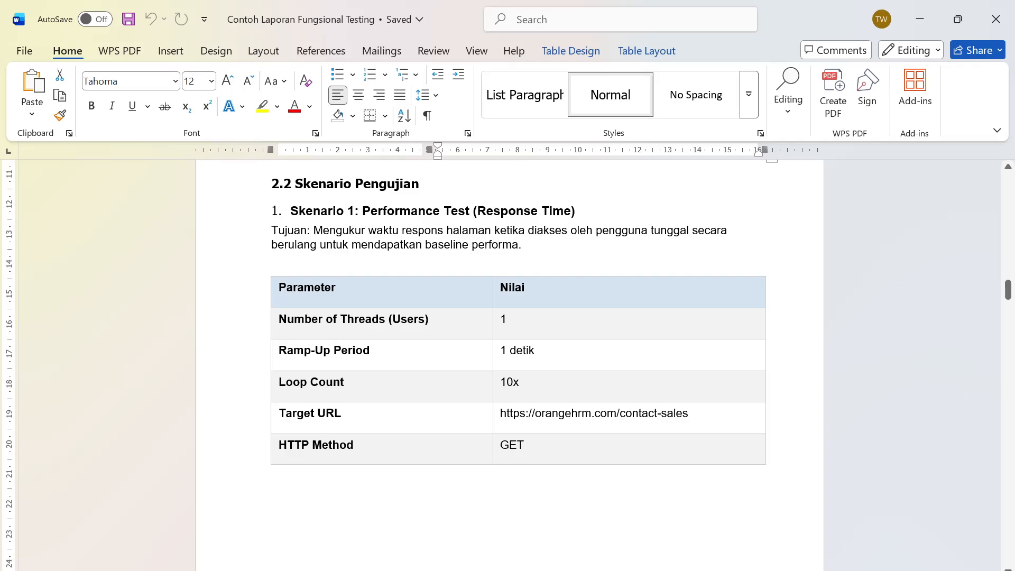
drag(362, 211, 581, 211)
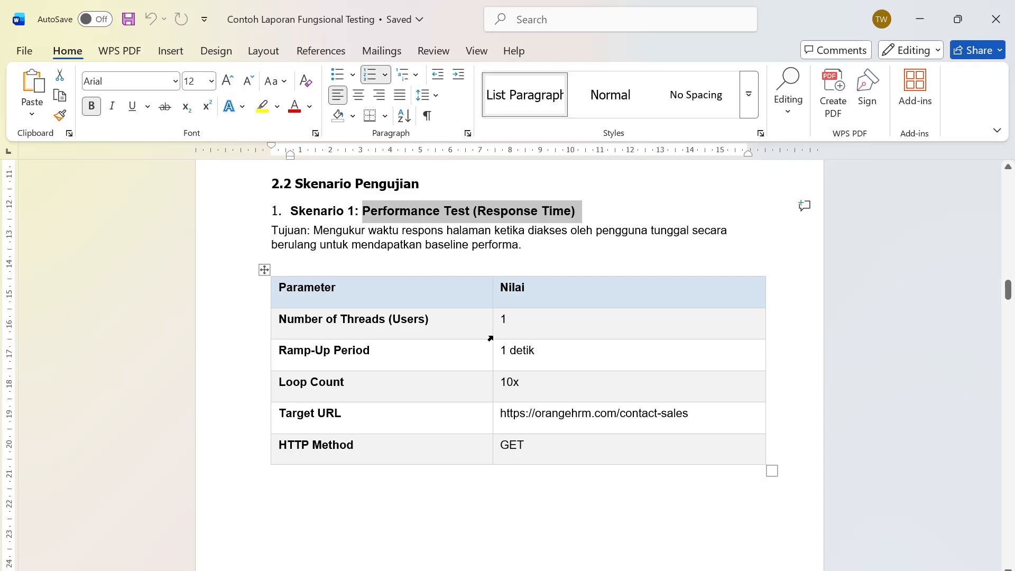
click(507, 320)
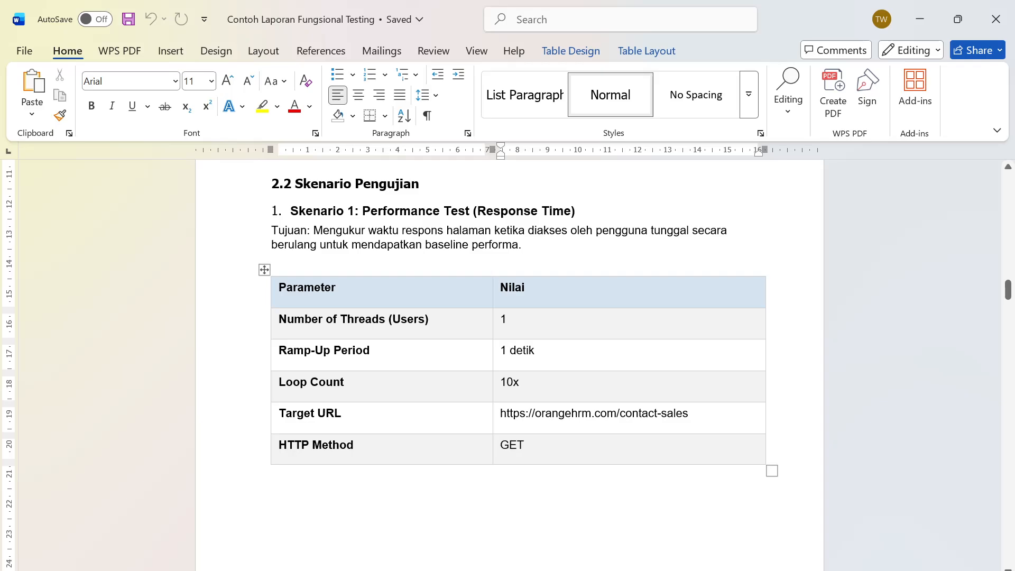
Examine Skenario 2: Load Test (Concurrent Users), including the user, ramp-up and loop values for each load level
scroll(509, 364, down, 10)
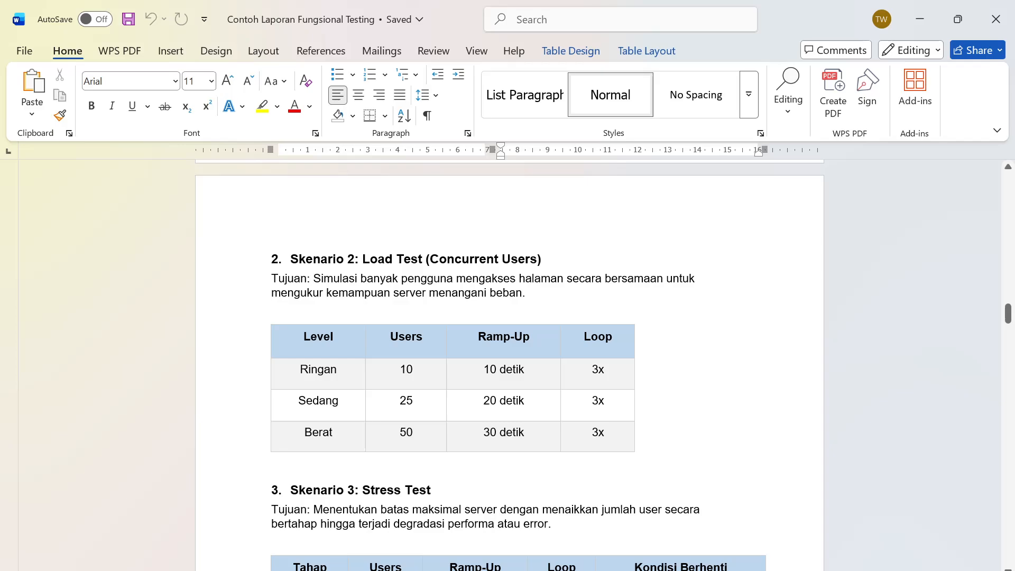
click(527, 293)
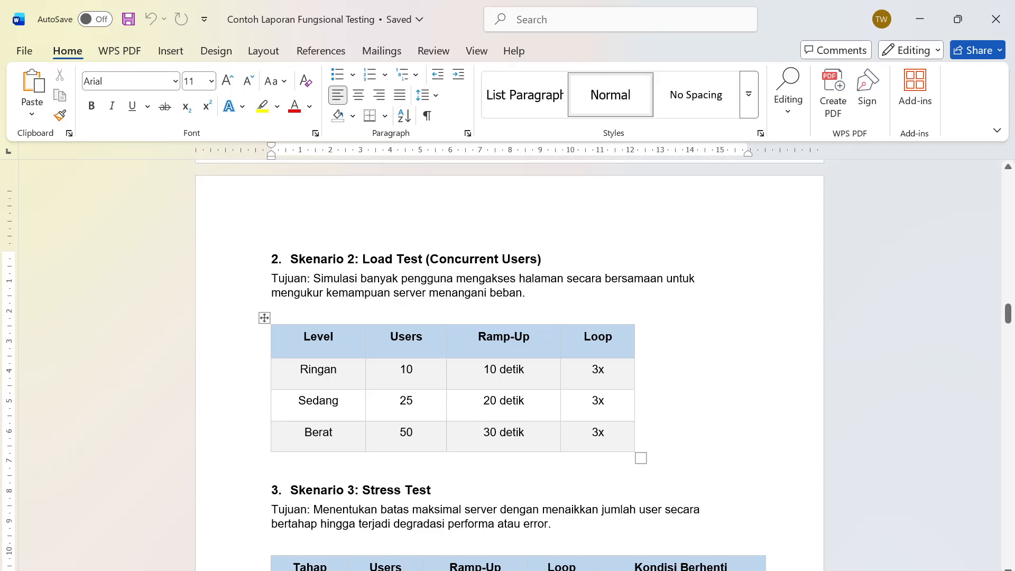
drag(318, 370, 507, 371)
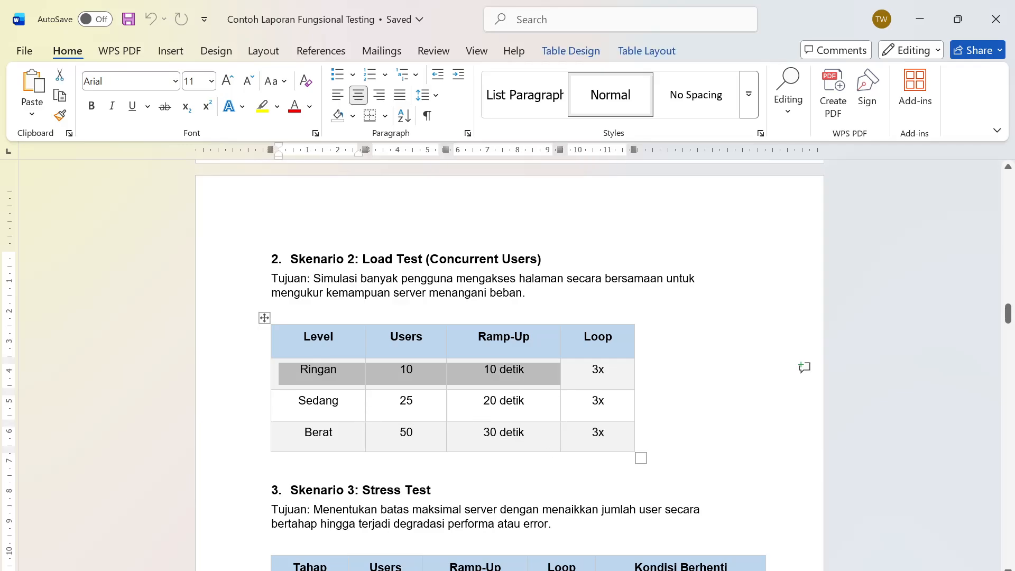
click(466, 466)
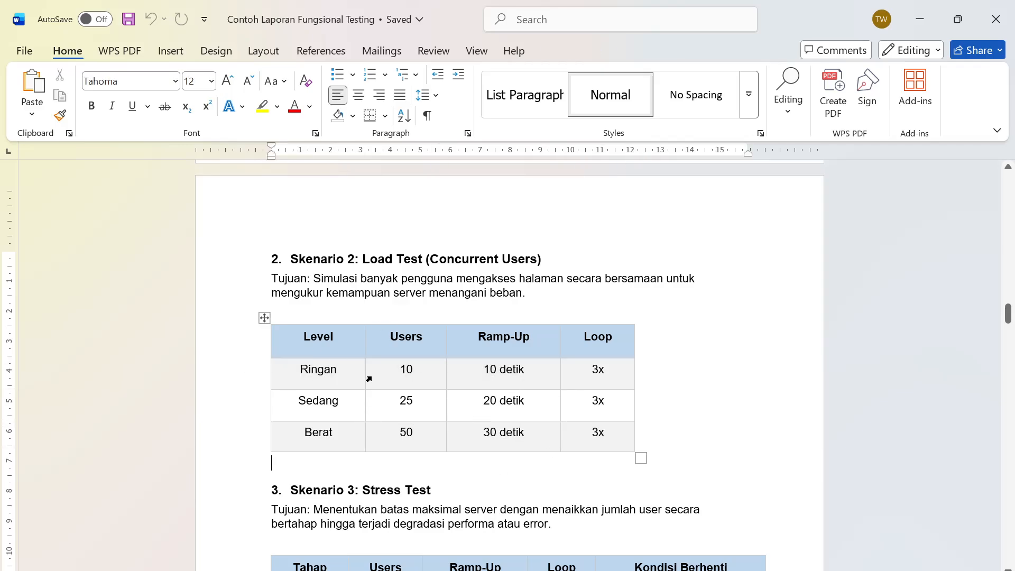
Read the Skenario 3: Stress Test stages and compare them with the earlier scenario tables in section 2.2
scroll(333, 389, down, 3)
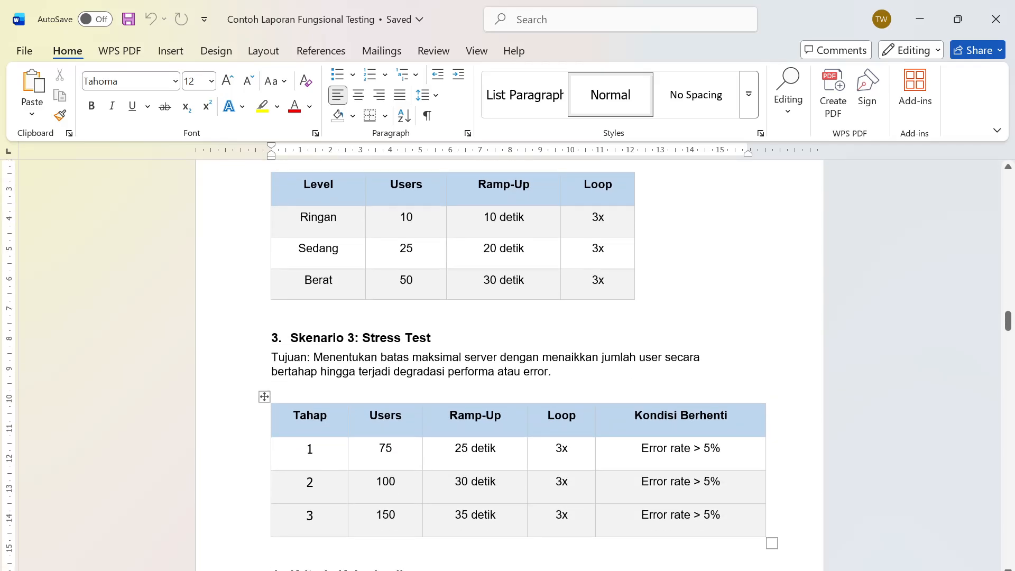
scroll(459, 471, down, 2)
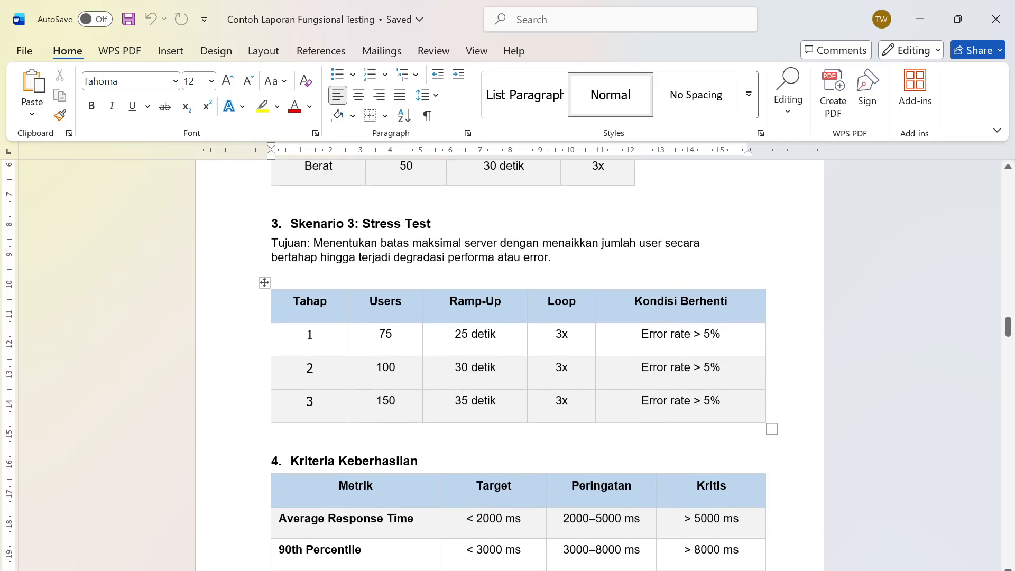
scroll(650, 421, up, 12)
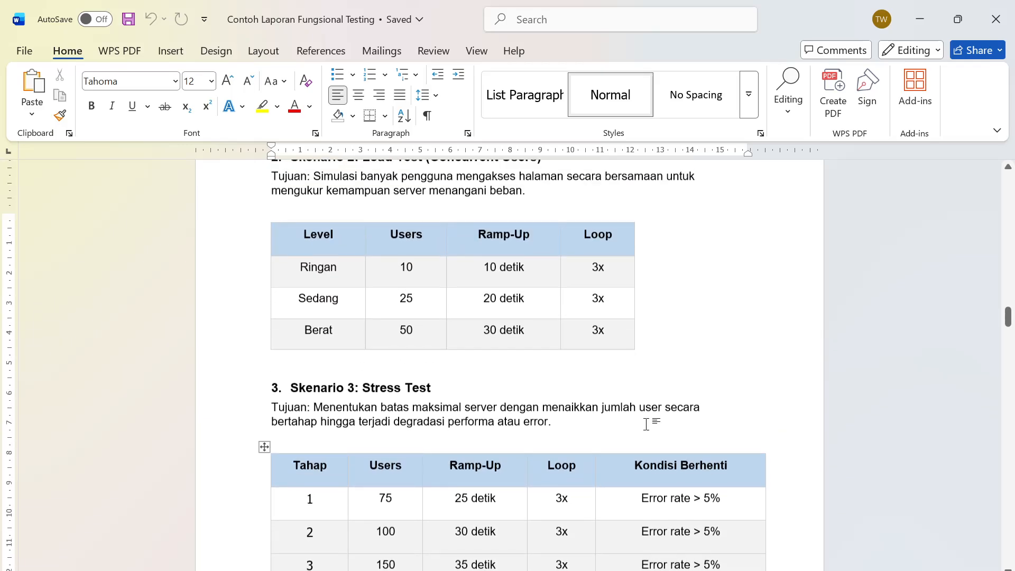
scroll(643, 429, up, 5)
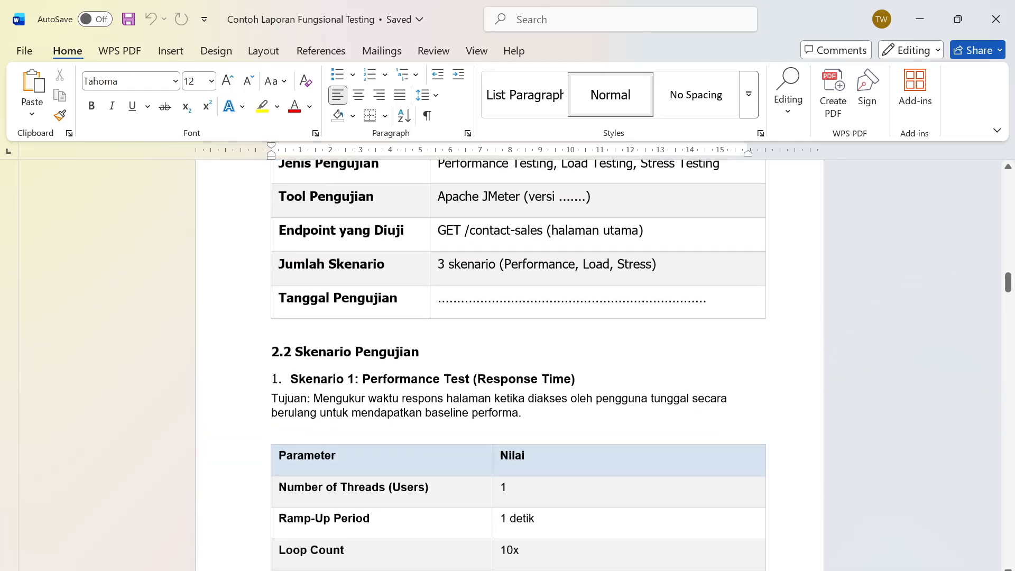
scroll(643, 430, down, 12)
scroll(643, 430, down, 7)
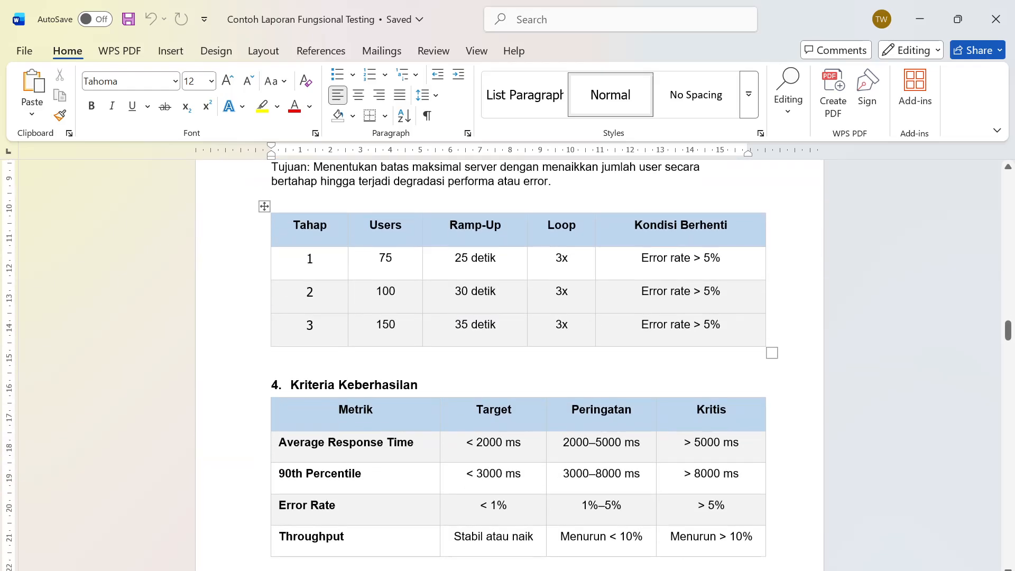
Examine the Kriteria Keberhasilan table, highlighting the Peringatan response time ranges, the Kritis error rate and the whole table
drag(563, 405, 608, 439)
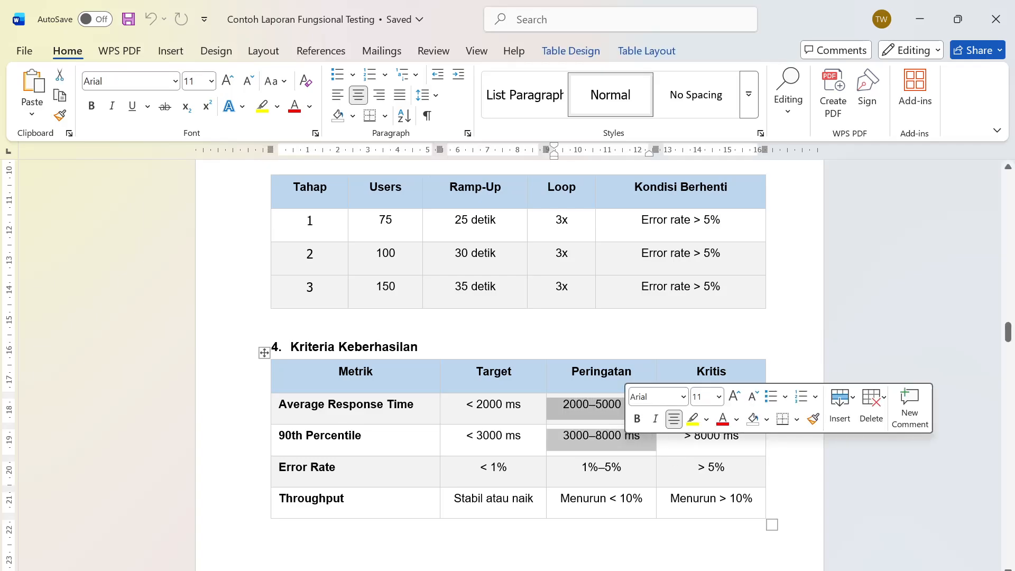
drag(698, 467, 724, 468)
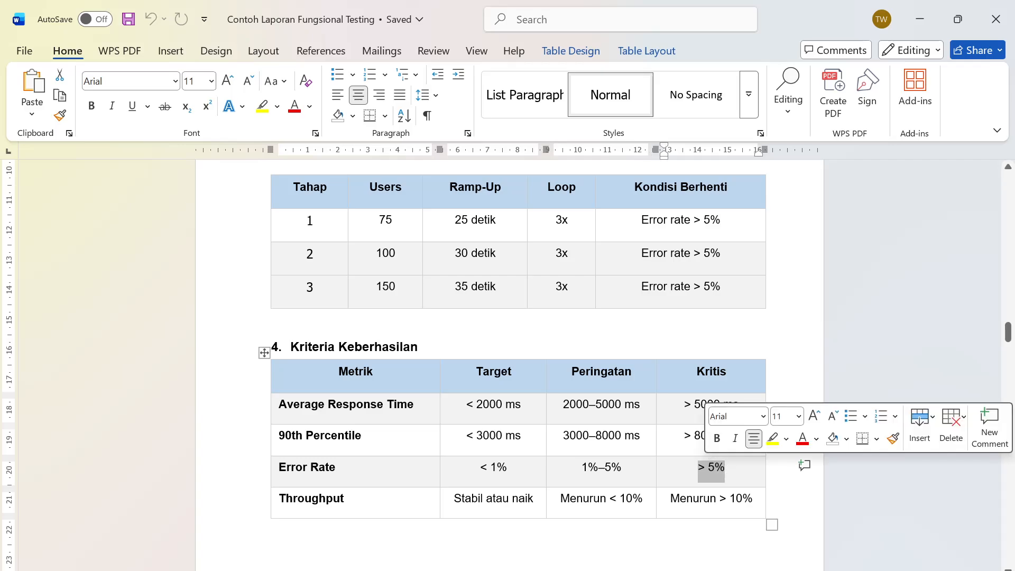
click(582, 329)
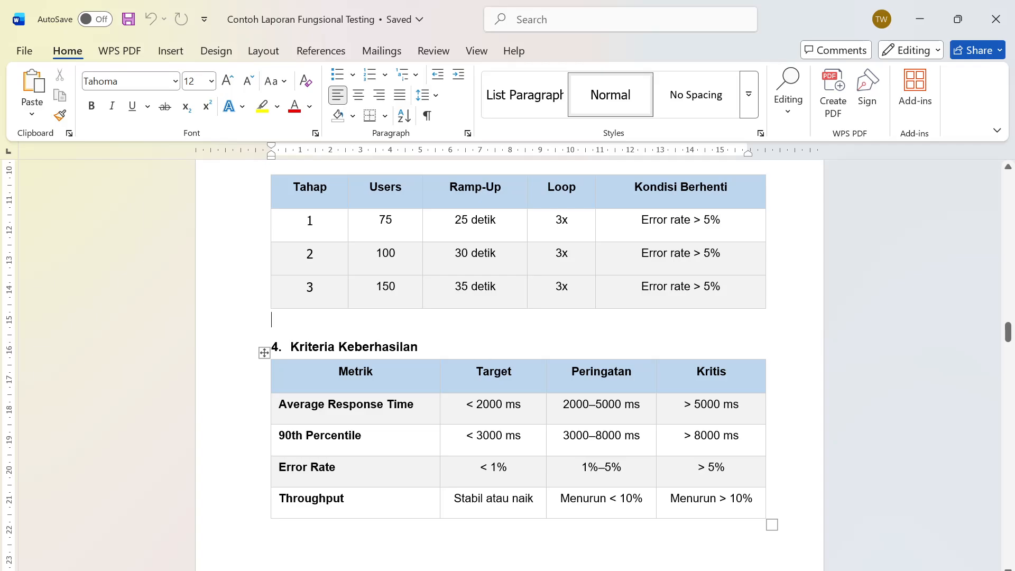
click(264, 353)
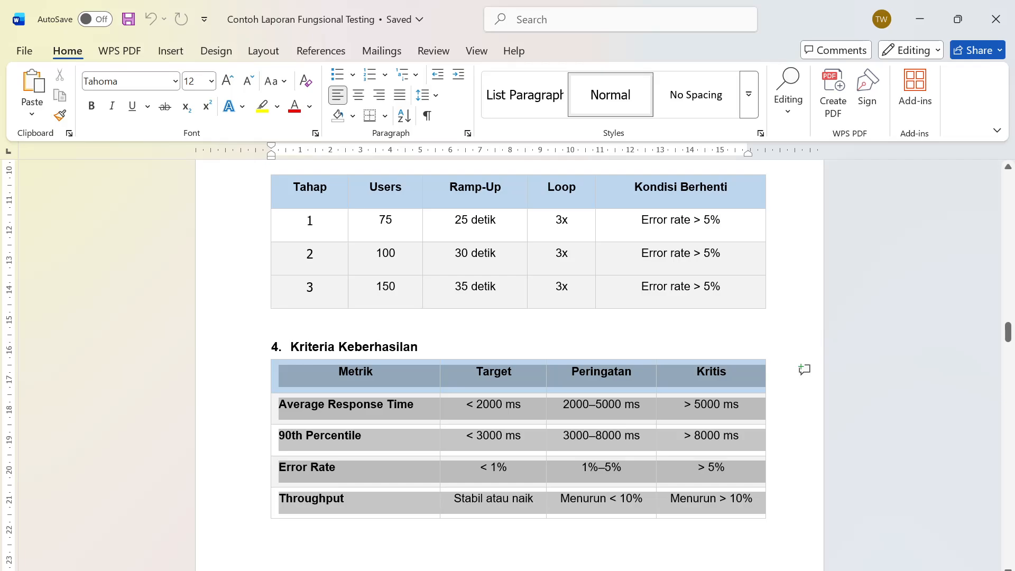
Examine the Thread Group Configuration screenshot under Hasil Pengujian, and switch to Tugas 4 - Bagian 2.pdf in Adobe Acrobat
scroll(417, 468, down, 15)
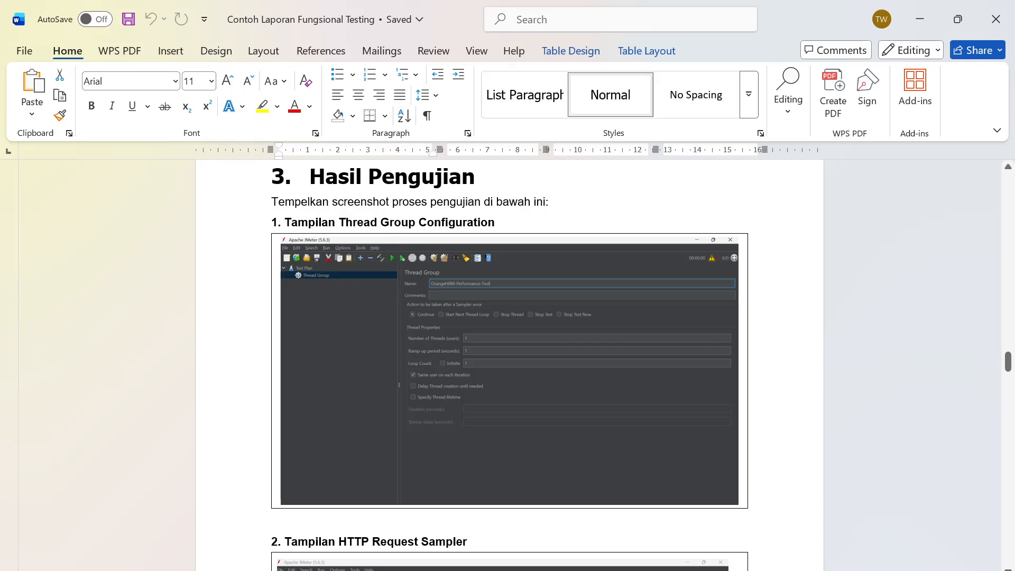
click(378, 370)
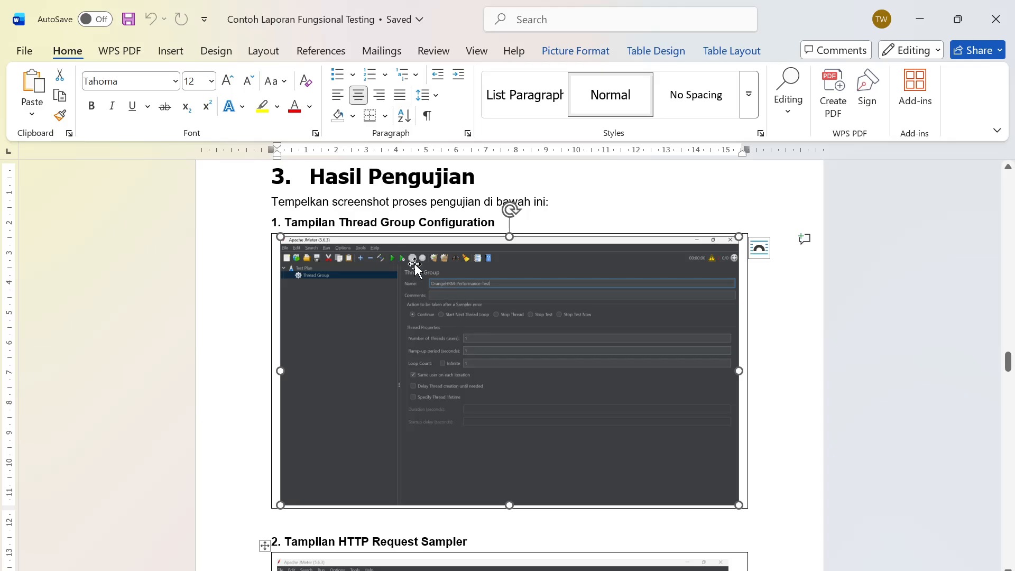
click(585, 206)
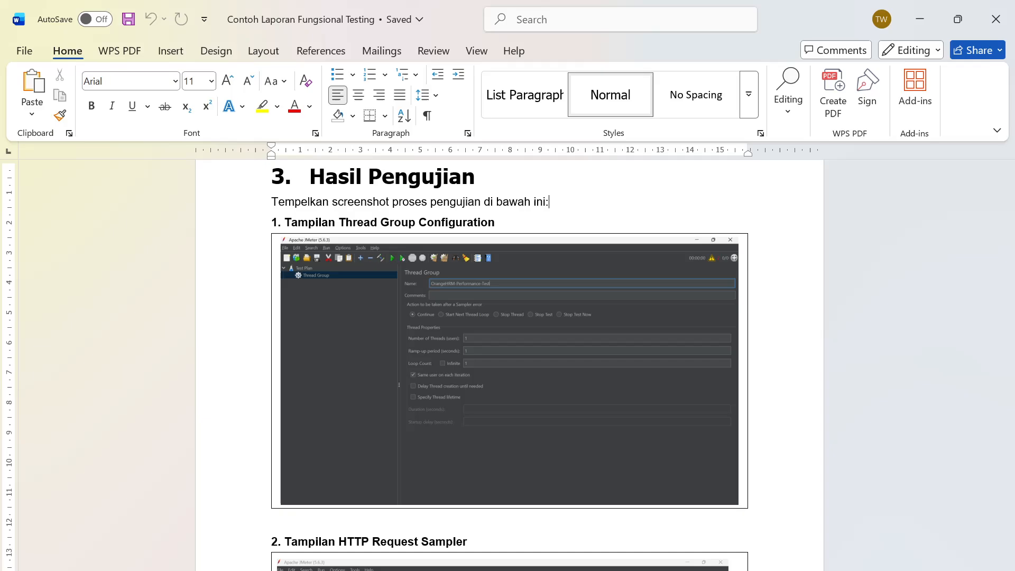
key(alt+Tab)
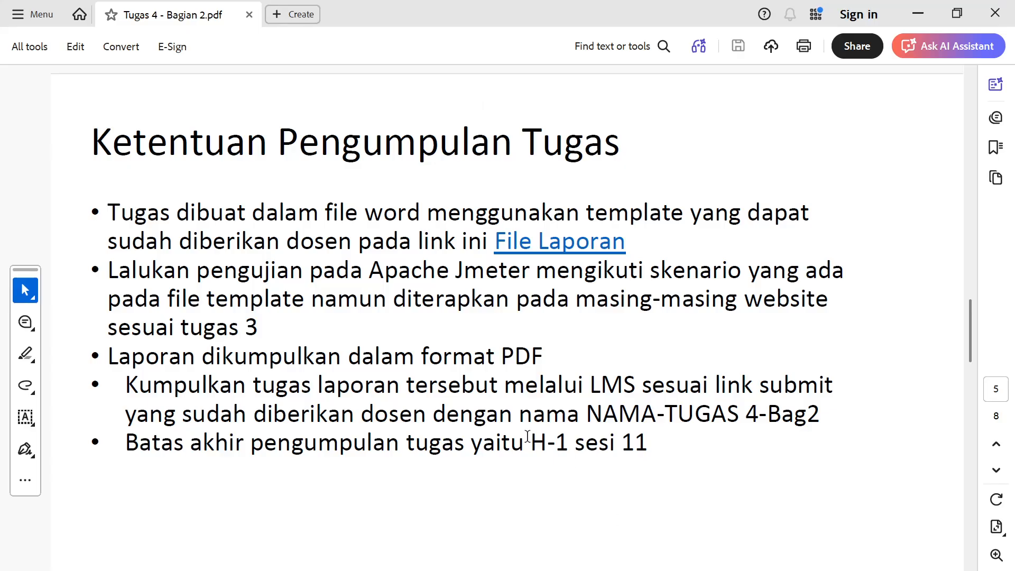
Look through the Tugas 4 slides from the submission rules to the YouTube tutorial links for Apache JMeter
scroll(523, 450, down, 2)
scroll(520, 448, up, 5)
scroll(519, 448, down, 6)
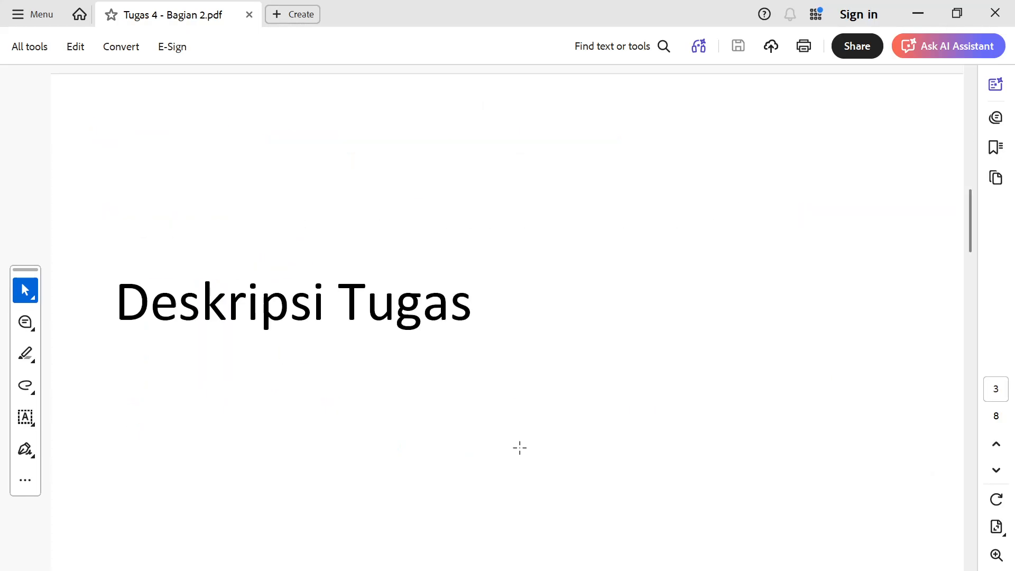
scroll(482, 416, up, 2)
scroll(430, 380, down, 1)
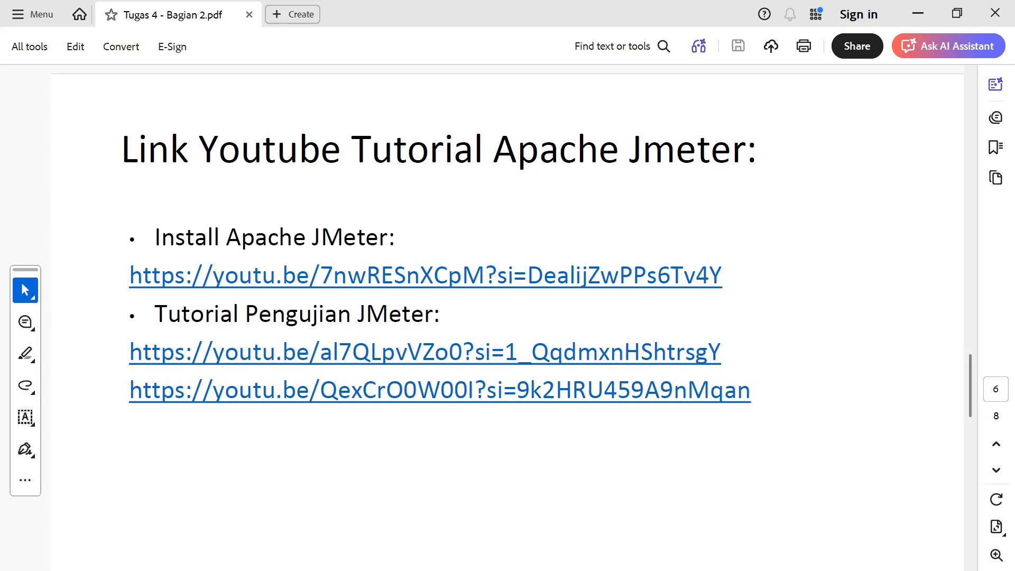
Launch ApacheJMeter from the bin folder of apache-jmeter-5.6.3 in the Sesi 11 folder, and maximize its window
mouse_move(404, 566)
click(429, 546)
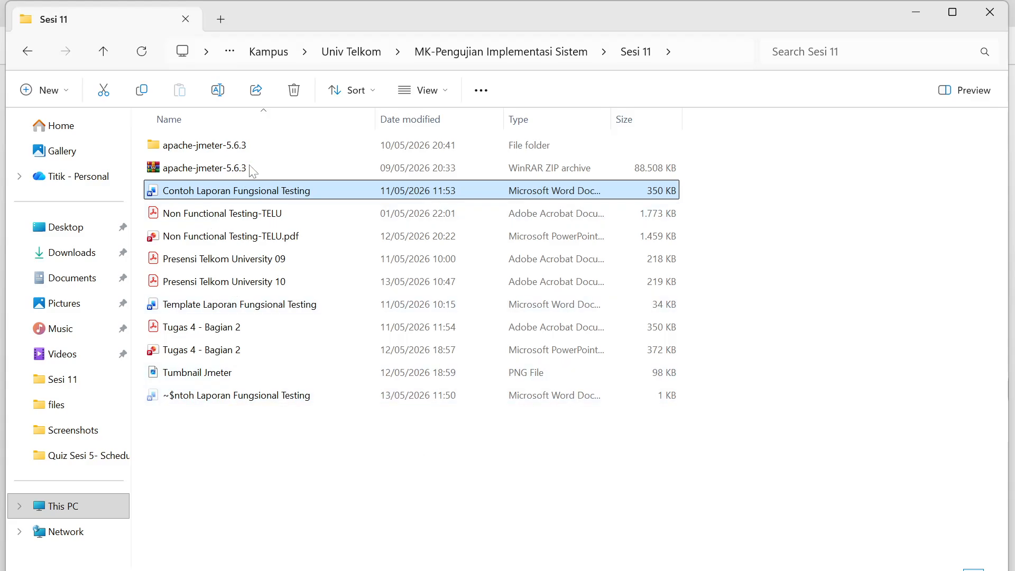
double_click(247, 148)
double_click(249, 151)
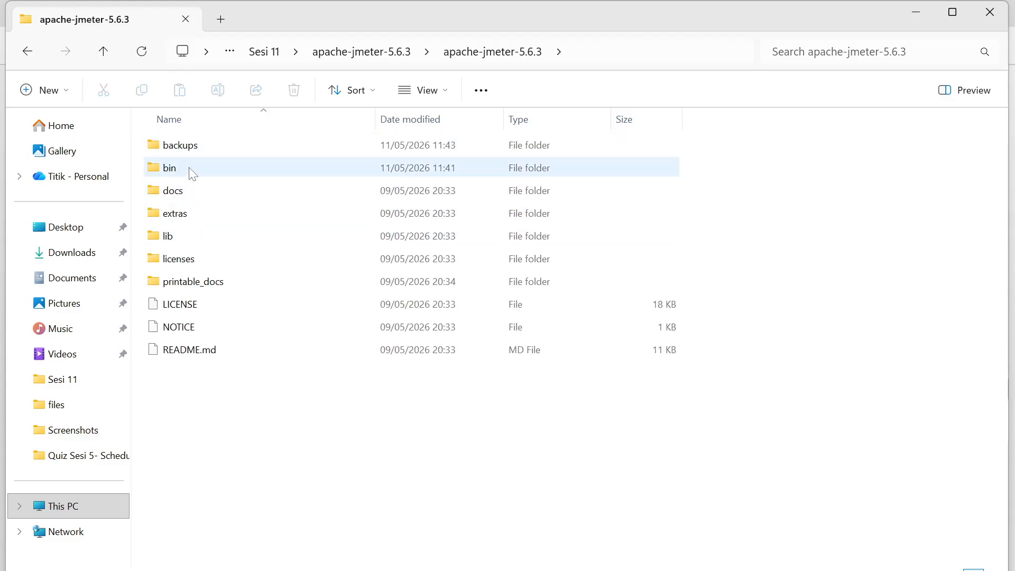
double_click(174, 168)
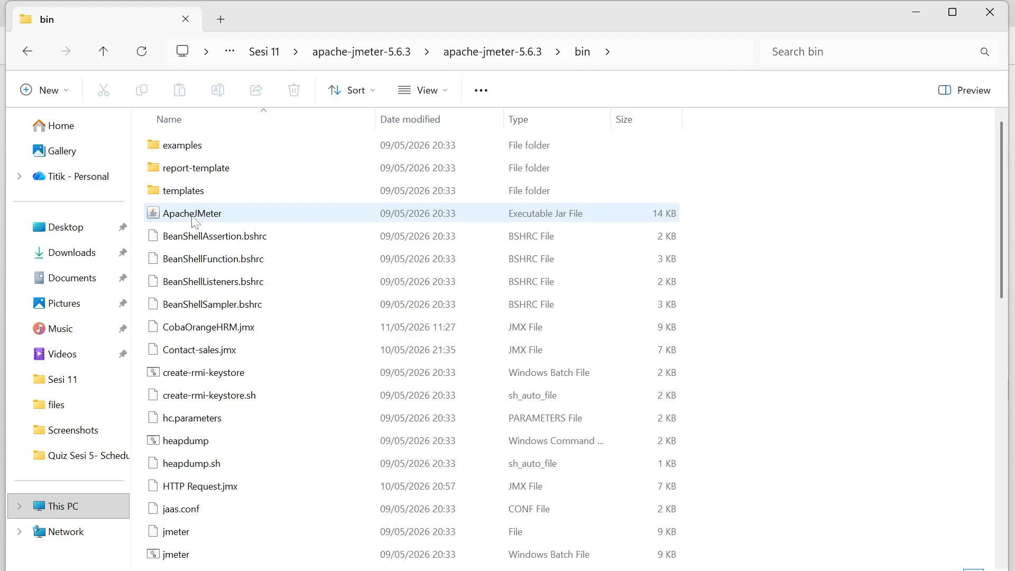
double_click(226, 215)
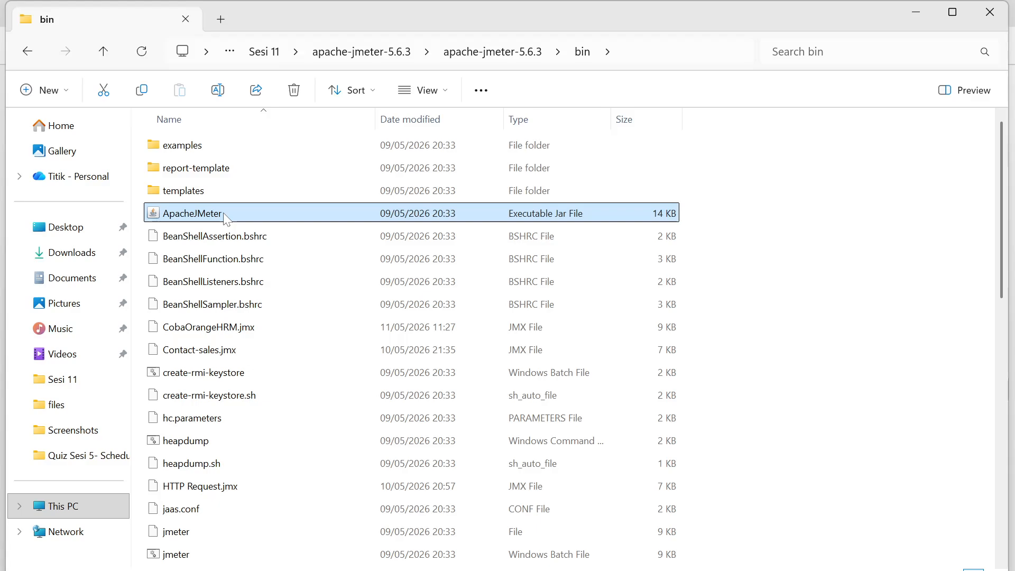
double_click(225, 218)
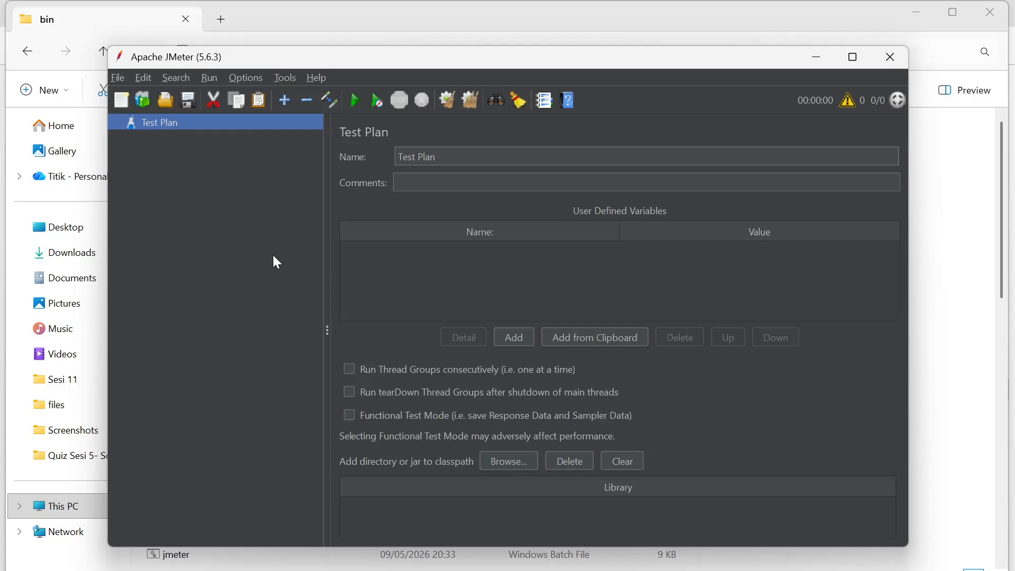
click(853, 57)
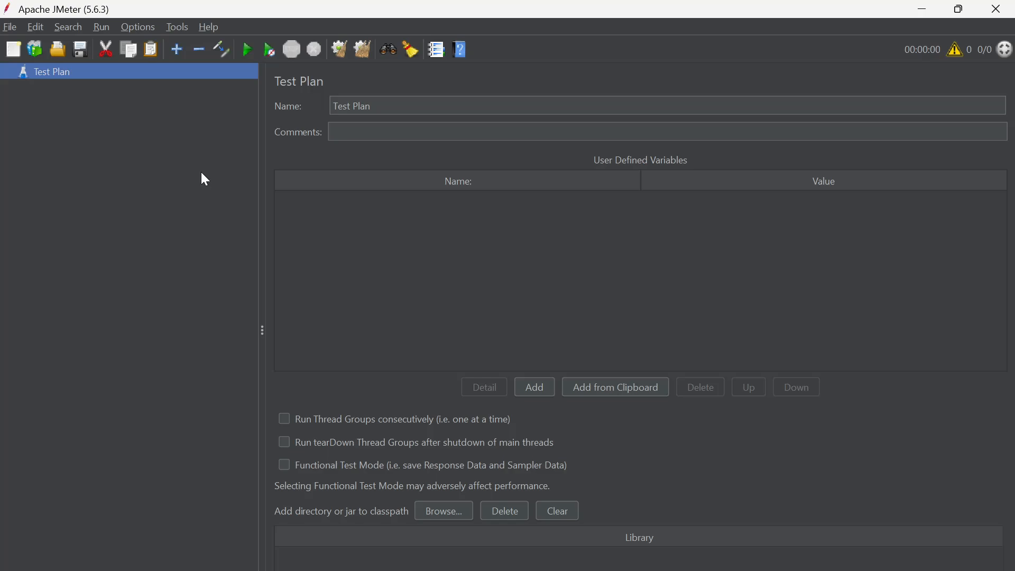
Add a Thread Group to the Test Plan and name it OrangeHRM-Testing
right_click(117, 74)
mouse_move(164, 83)
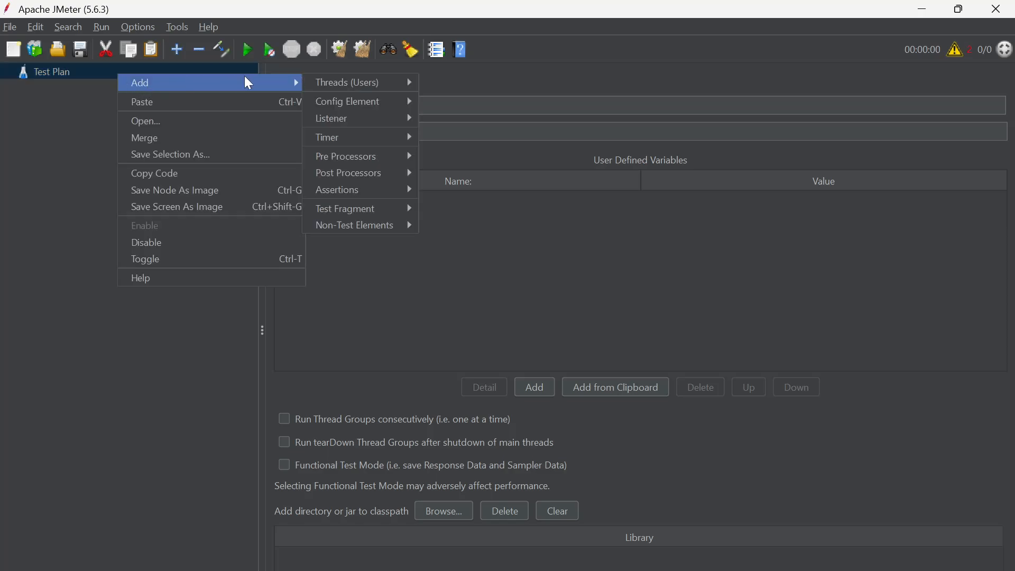
mouse_move(373, 86)
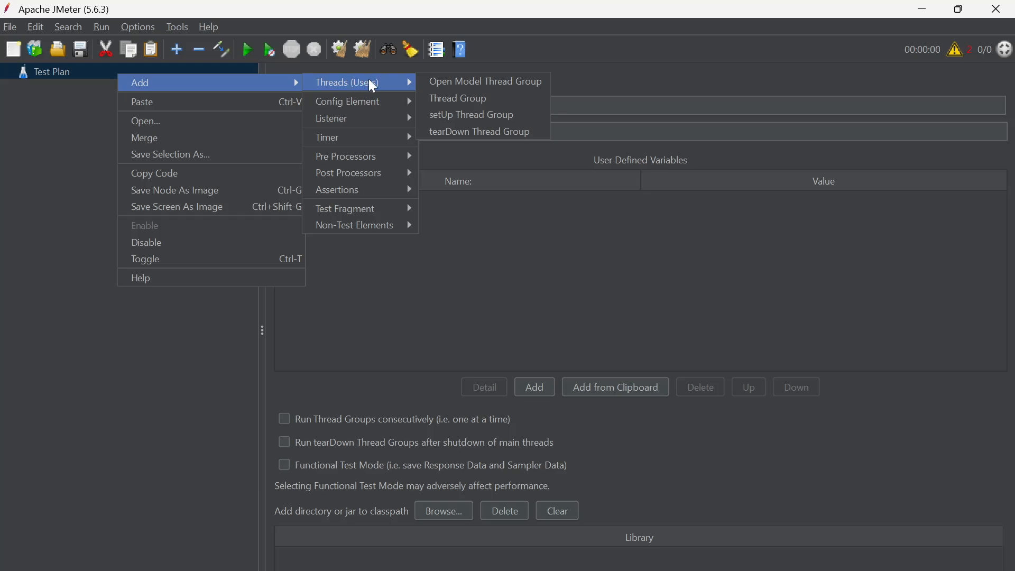
click(467, 104)
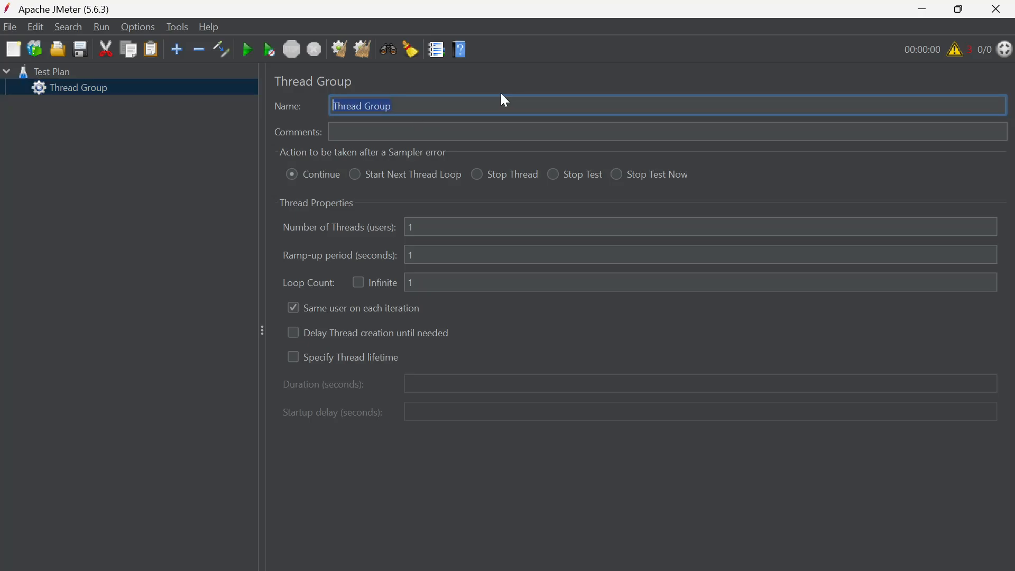
text(Orac)
key(BackSpace)
key(BackSpace)
key(BackSpace)
text(rangeHRM-Testing)
Read the JMeter Komponen and Fungsi table in the Contoh Laporan Fungsional Testing Word document, and return to Apache JMeter
click(695, 570)
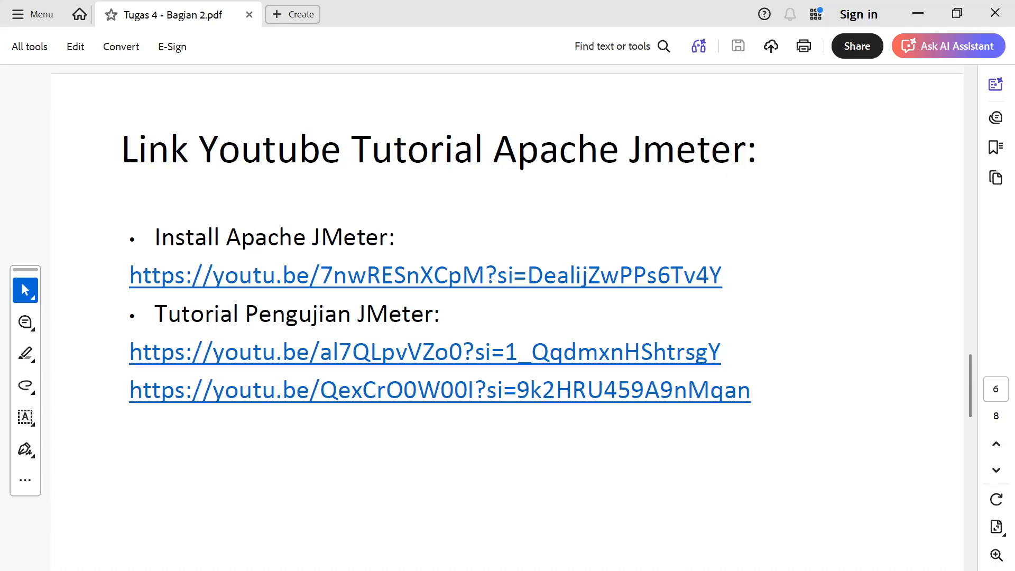
click(674, 570)
scroll(646, 519, up, 8)
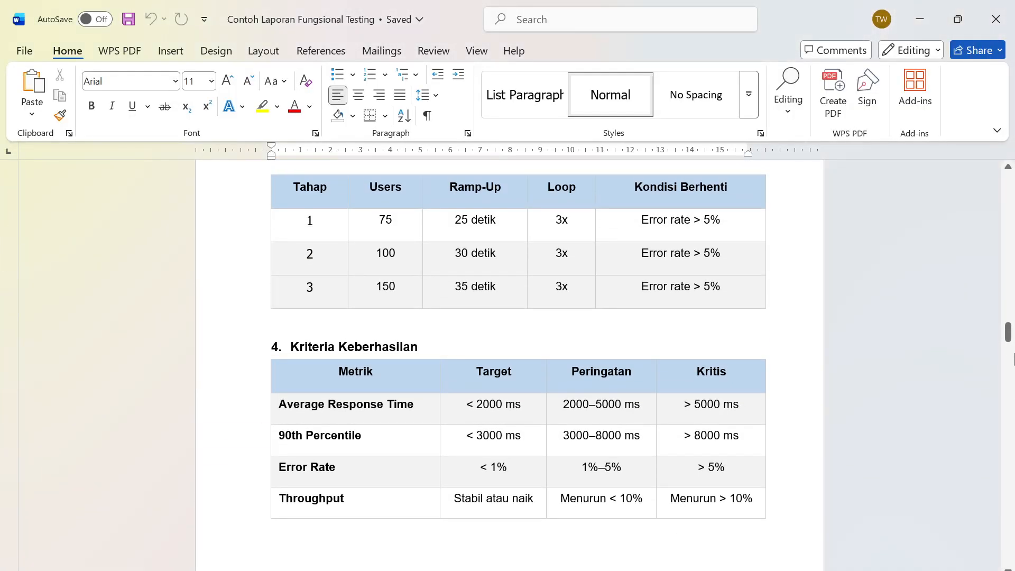
drag(1008, 333, 1011, 257)
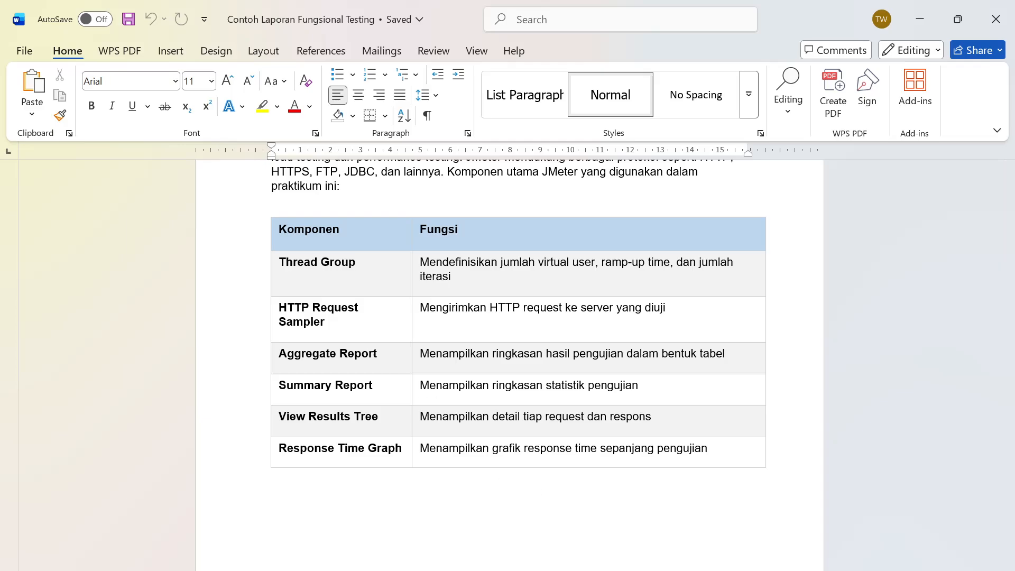
key(alt+Tab)
key(alt+Tab)
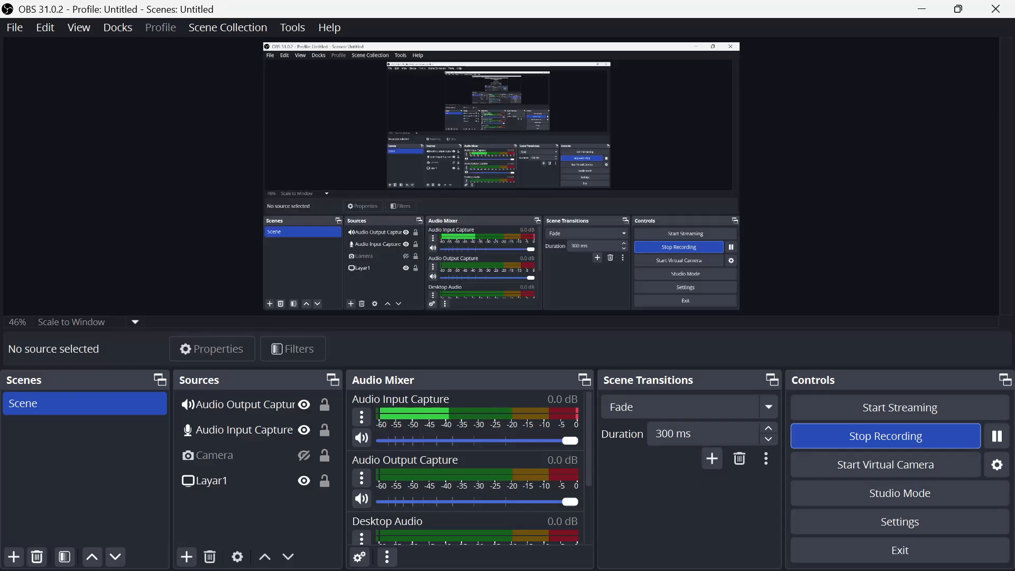
key(alt+Tab)
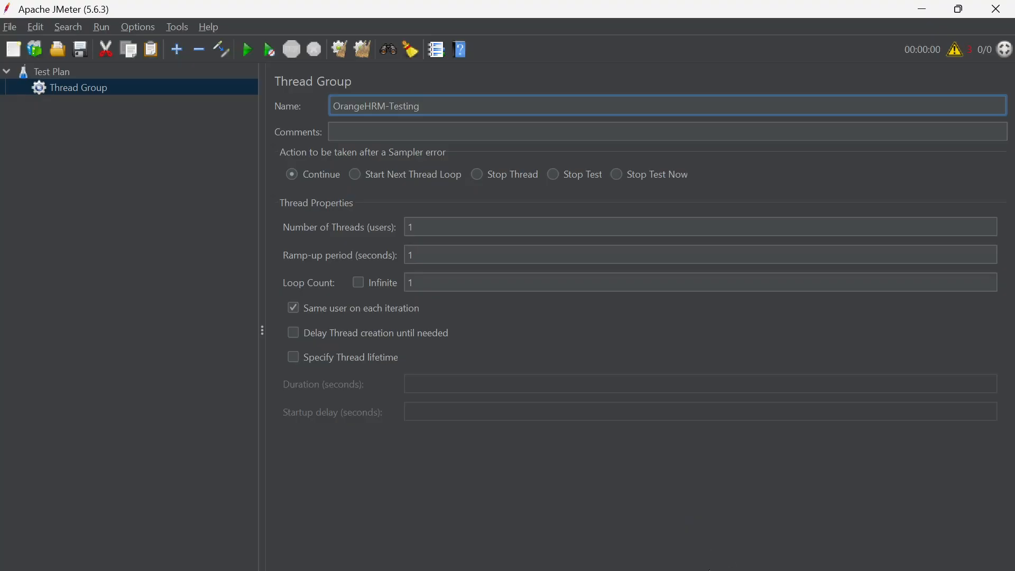
Add an HTTP Request sampler to the OrangeHRM-Testing thread group and review its request methods, keeping GET
right_click(142, 82)
mouse_move(146, 91)
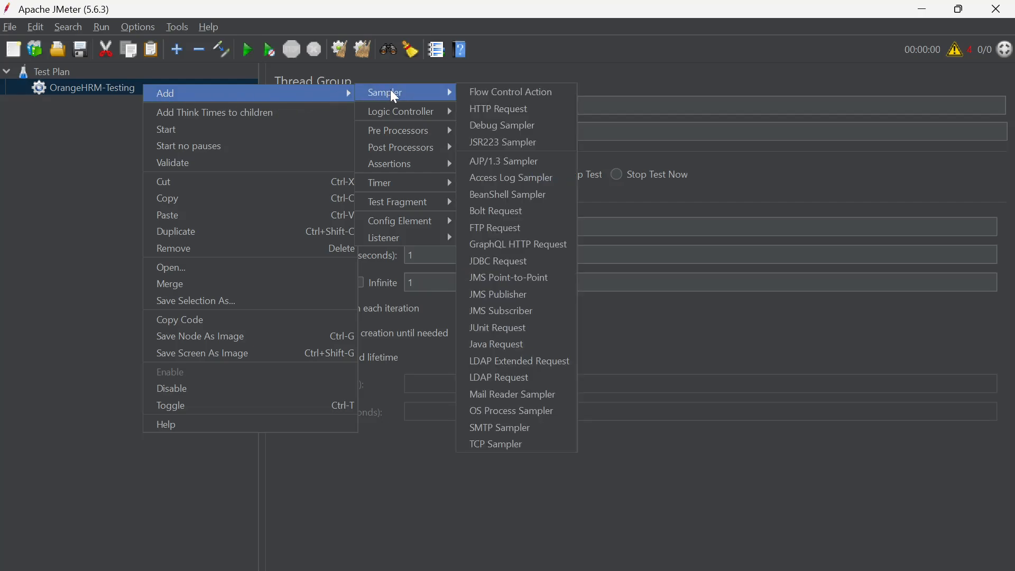
click(503, 109)
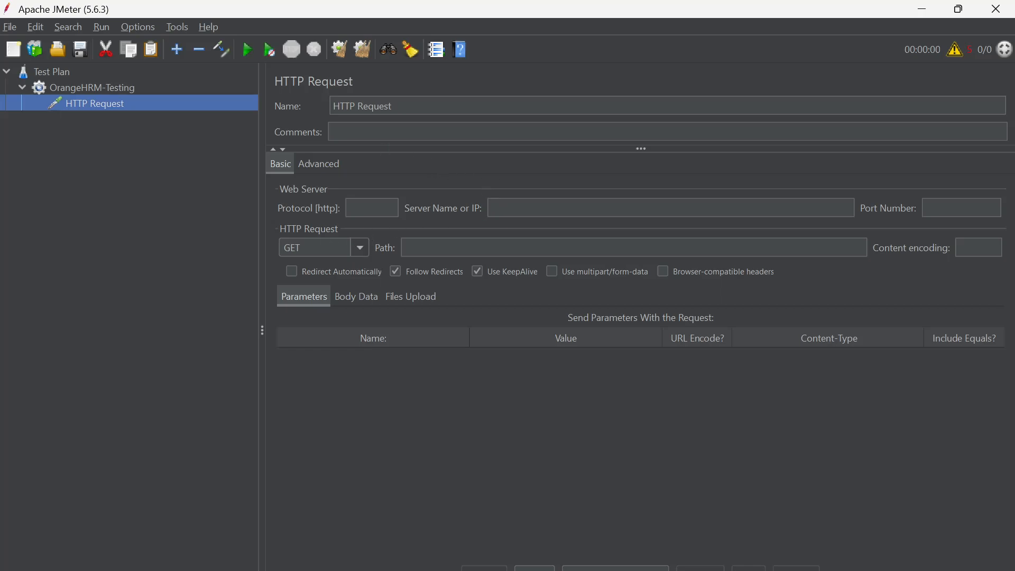
click(360, 248)
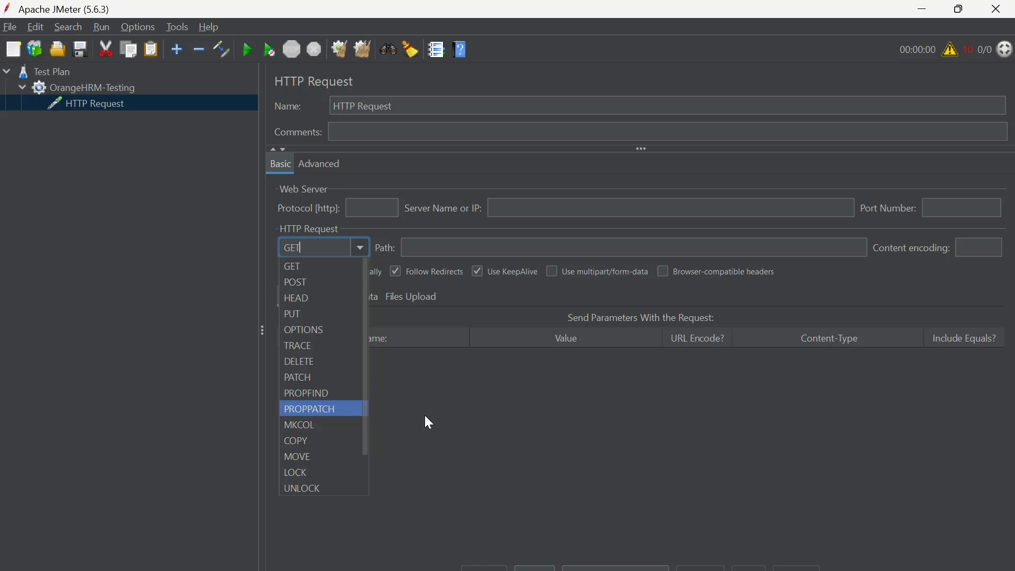
click(552, 421)
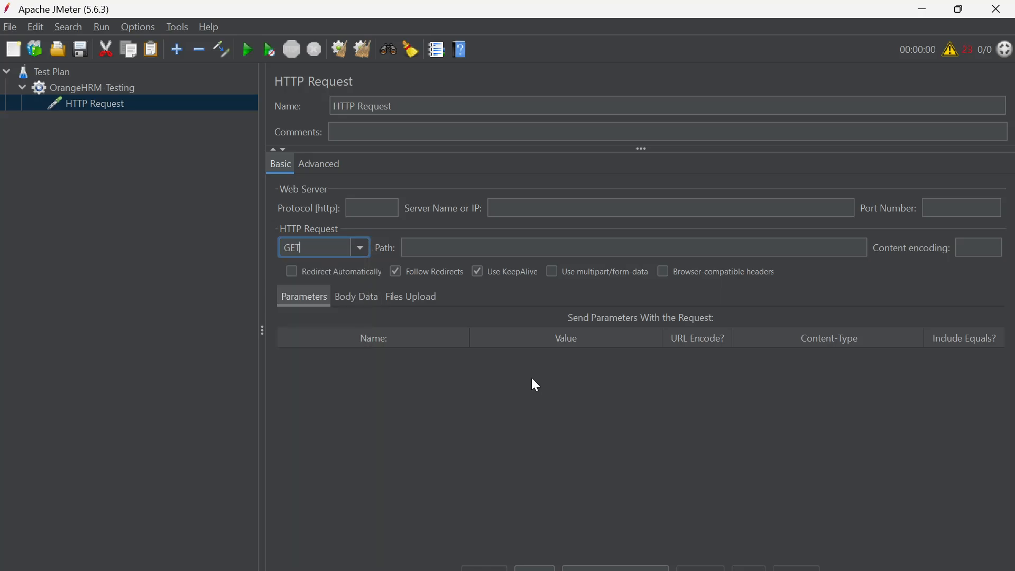
click(523, 211)
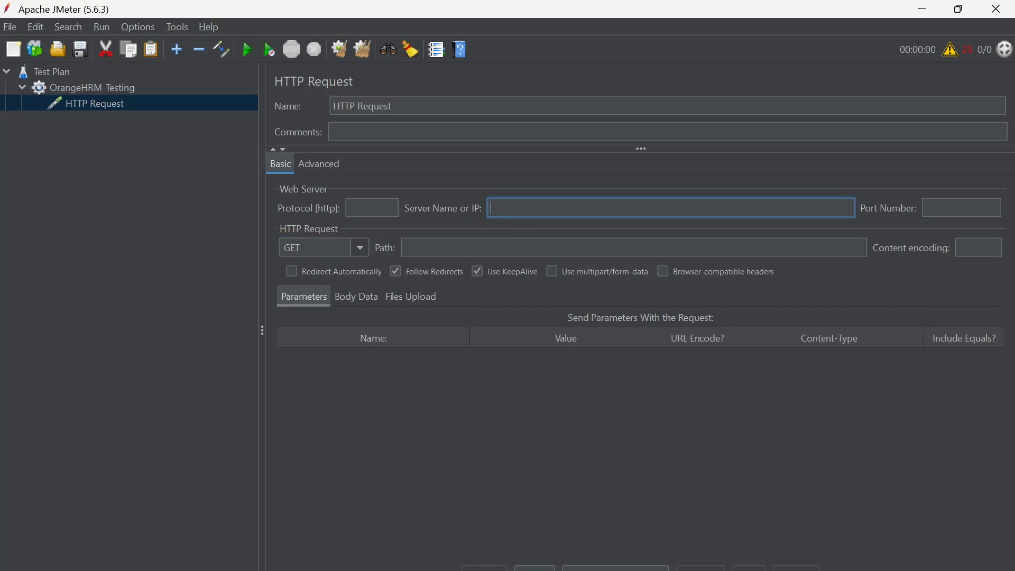
click(596, 523)
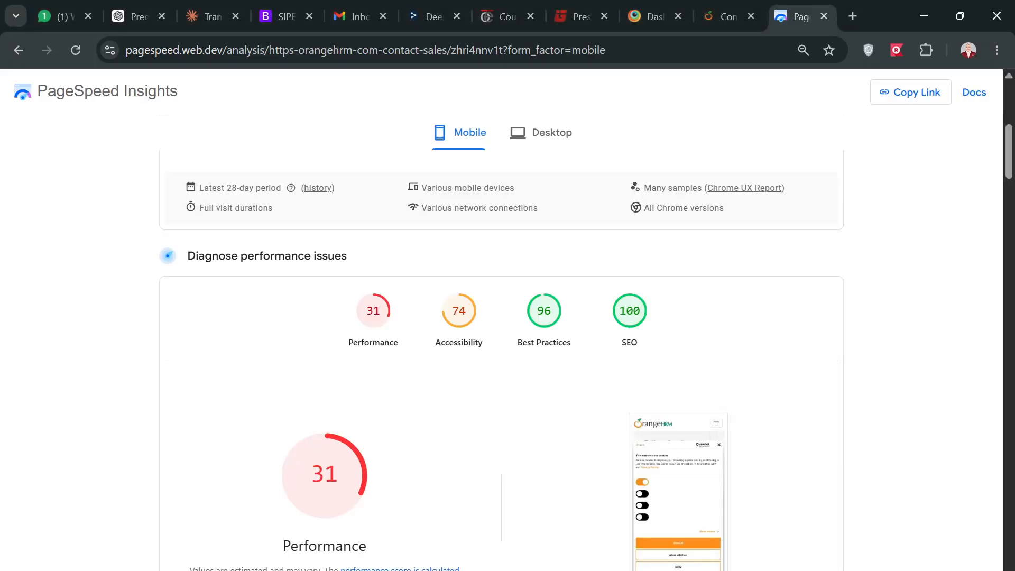
click(710, 16)
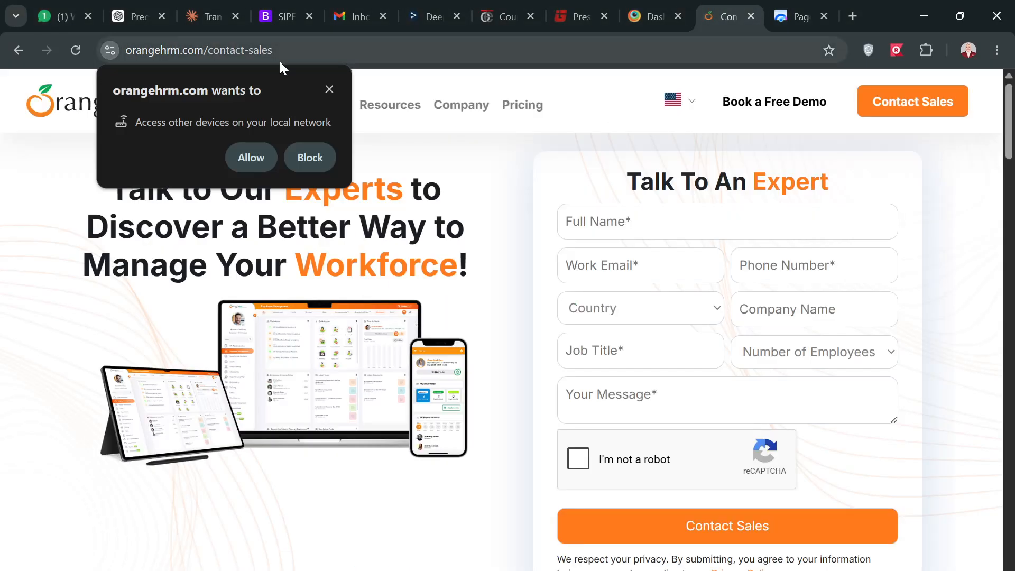
click(244, 49)
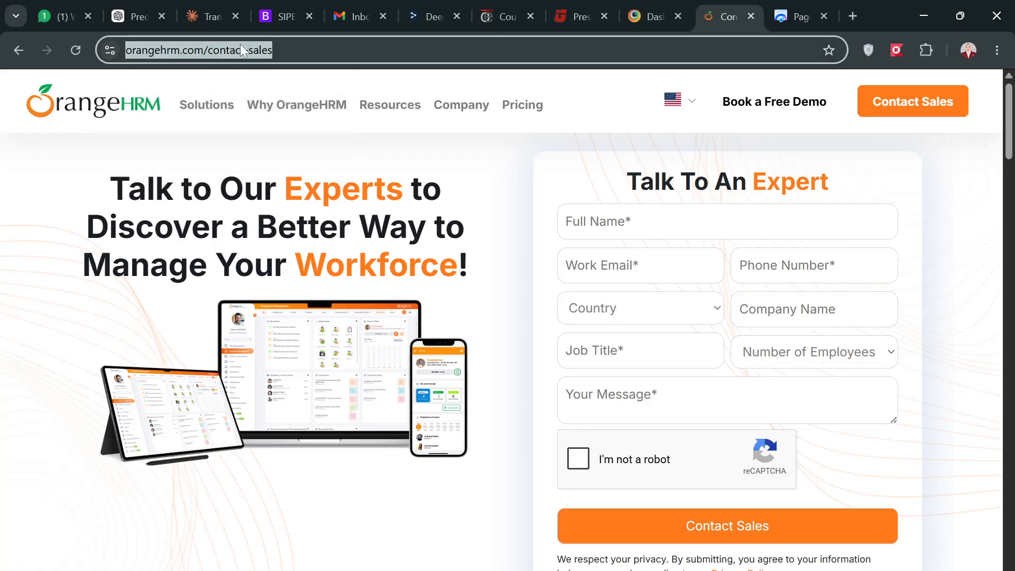
click(206, 50)
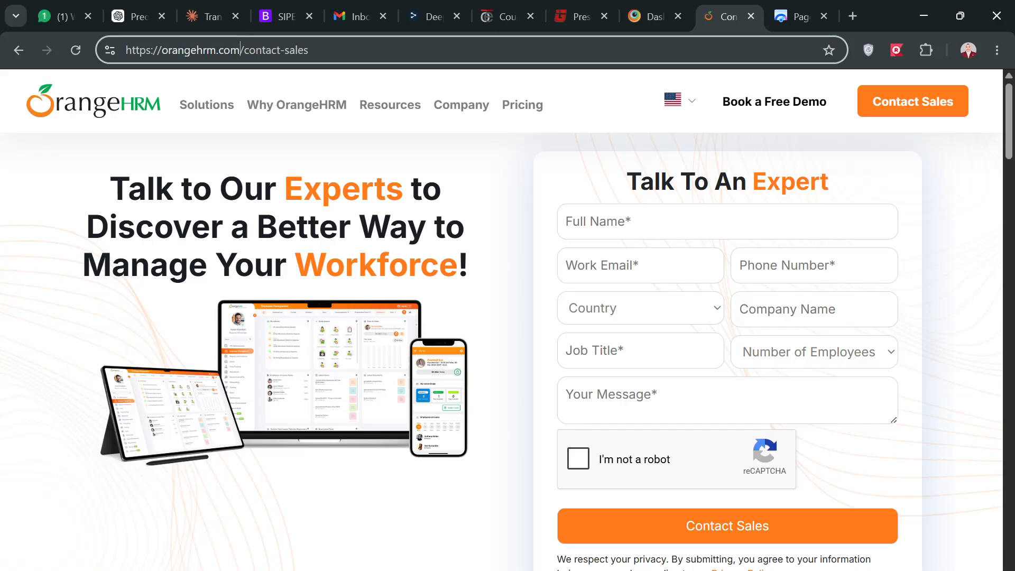
drag(240, 50, 125, 49)
key(ctrl+c)
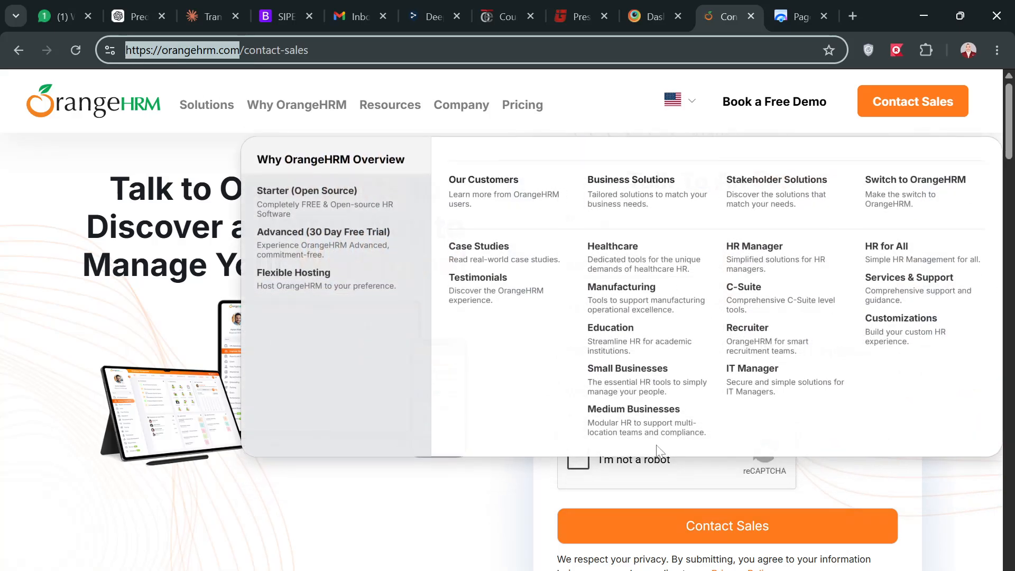
key(alt+Tab)
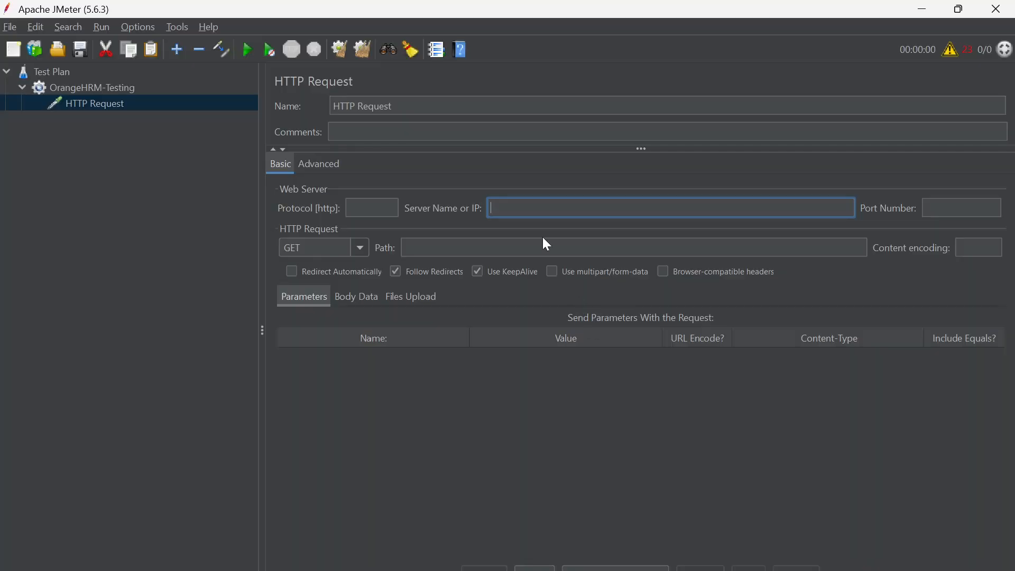
key(ctrl+v)
key(BackSpace)
key(BackSpace)
key(BackSpace)
key(BackSpace)
key(BackSpace)
key(BackSpace)
key(BackSpace)
key(BackSpace)
key(End)
key(BackSpace)
click(481, 400)
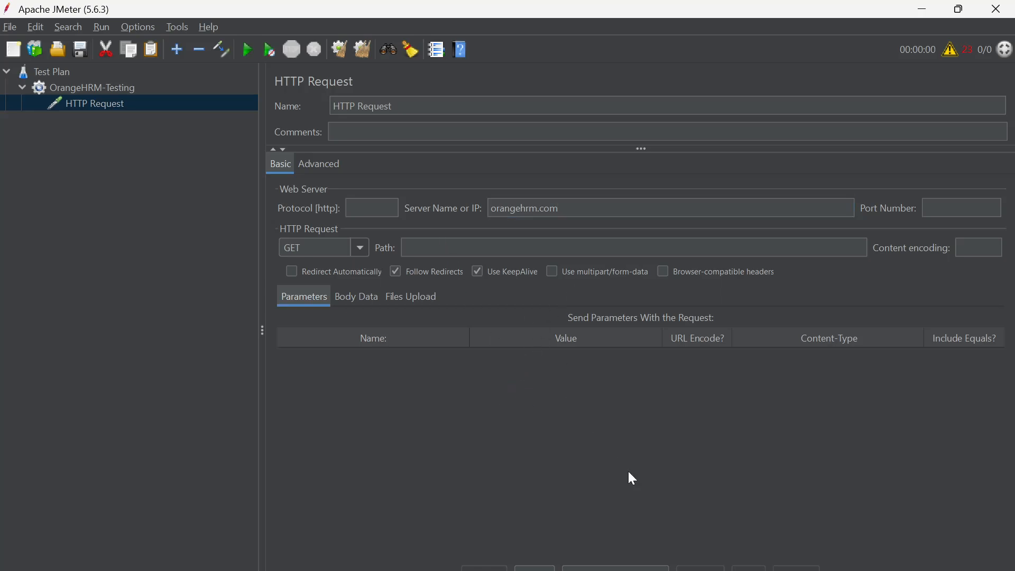
Copy /contact-sales from the page address in Chrome into the HTTP Request's path in JMeter, and review the thread group and request settings
key(alt+Tab)
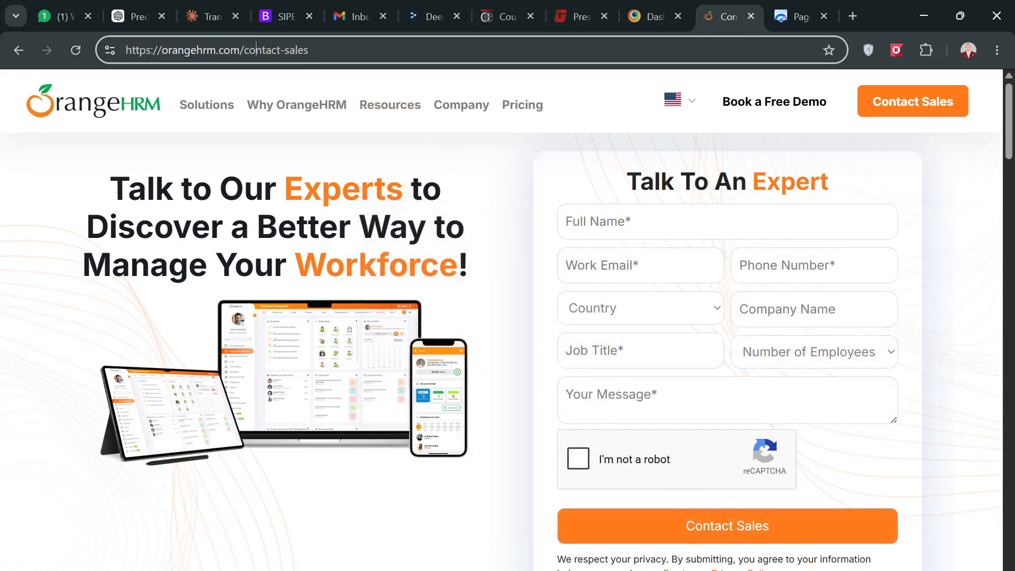
mouse_move(244, 49)
mouse_down()
mouse_move(309, 49)
mouse_move(239, 49)
mouse_up()
key(ctrl+c)
click(309, 50)
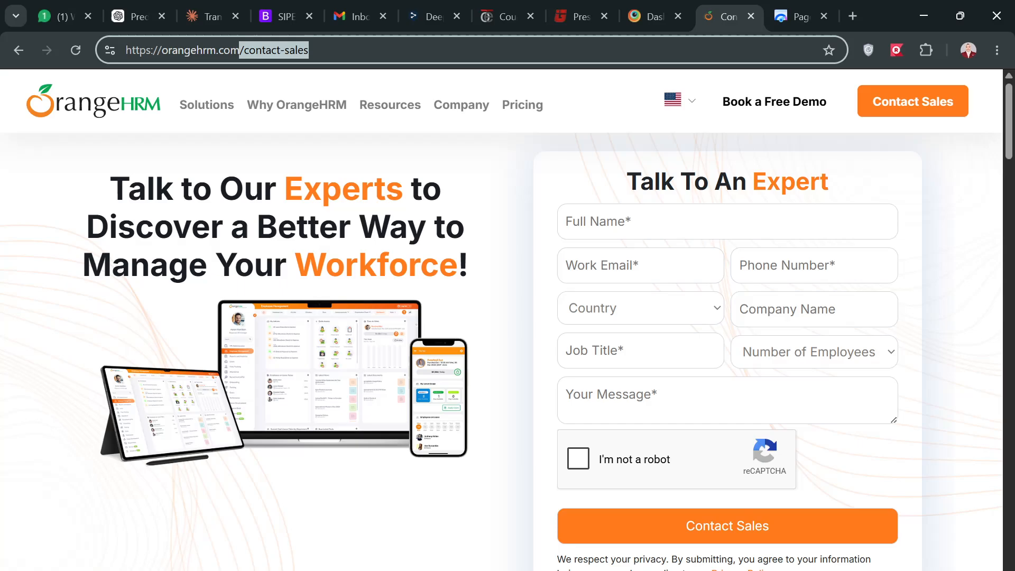
key(alt+Tab)
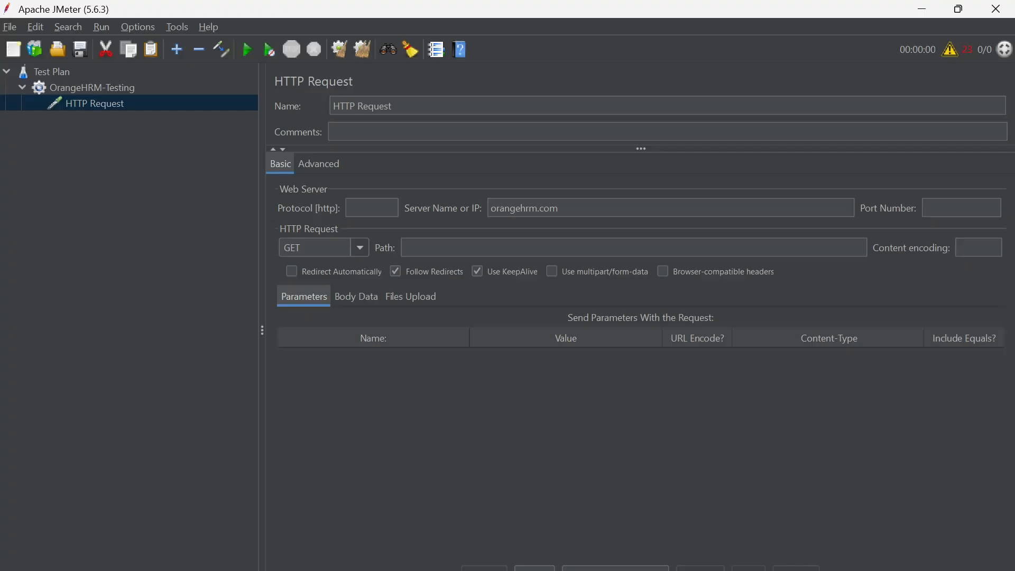
click(439, 247)
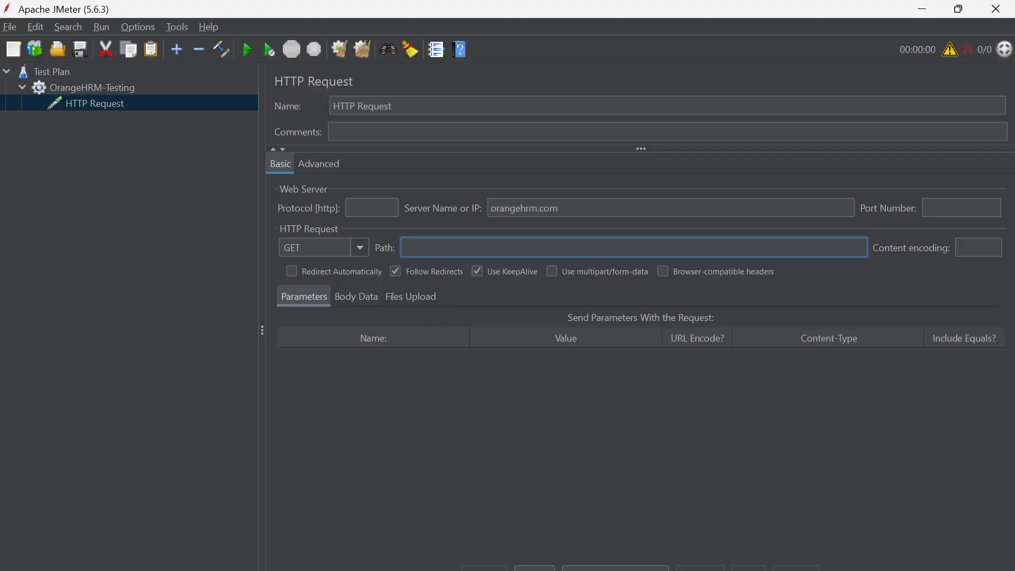
key(ctrl+v)
click(514, 428)
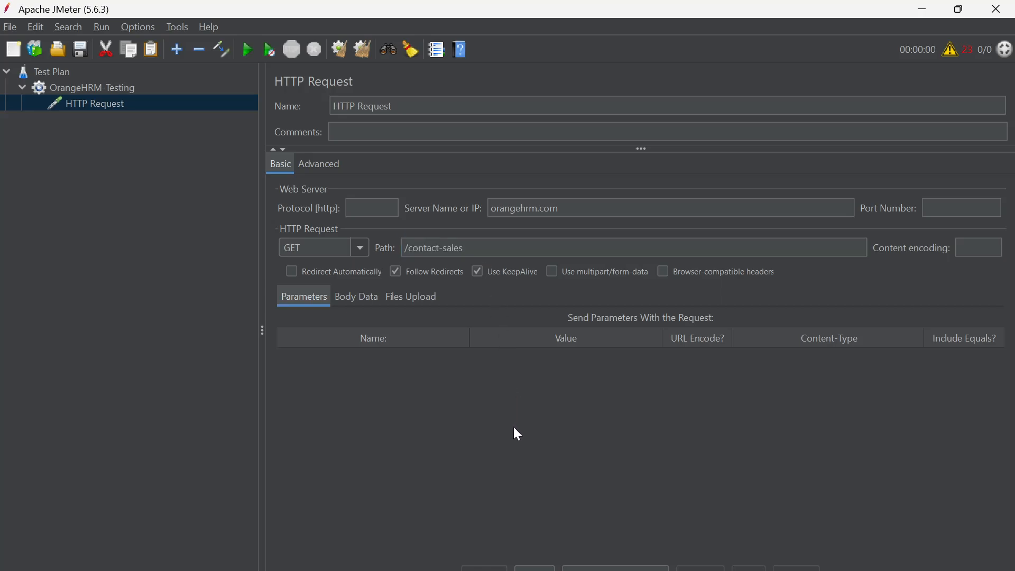
click(132, 87)
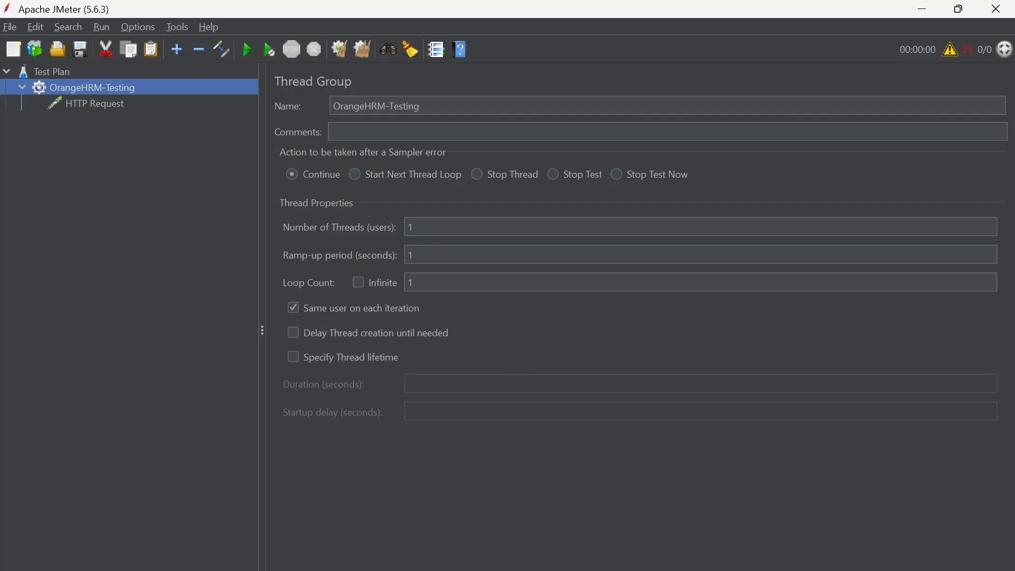
click(90, 104)
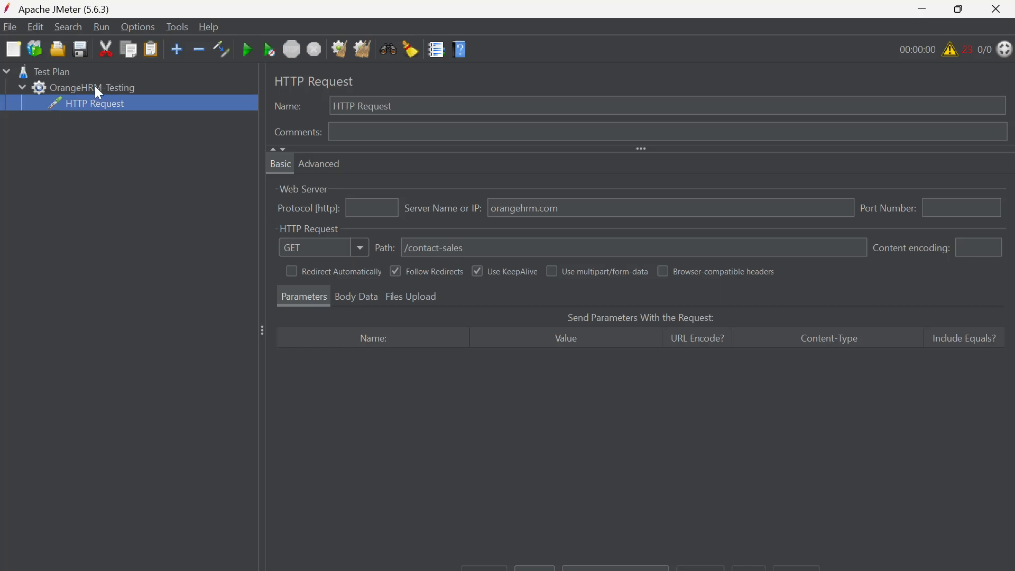
Review the OrangeHRM-Testing thread group and HTTP Request settings, and the listener types available for the thread group
click(106, 89)
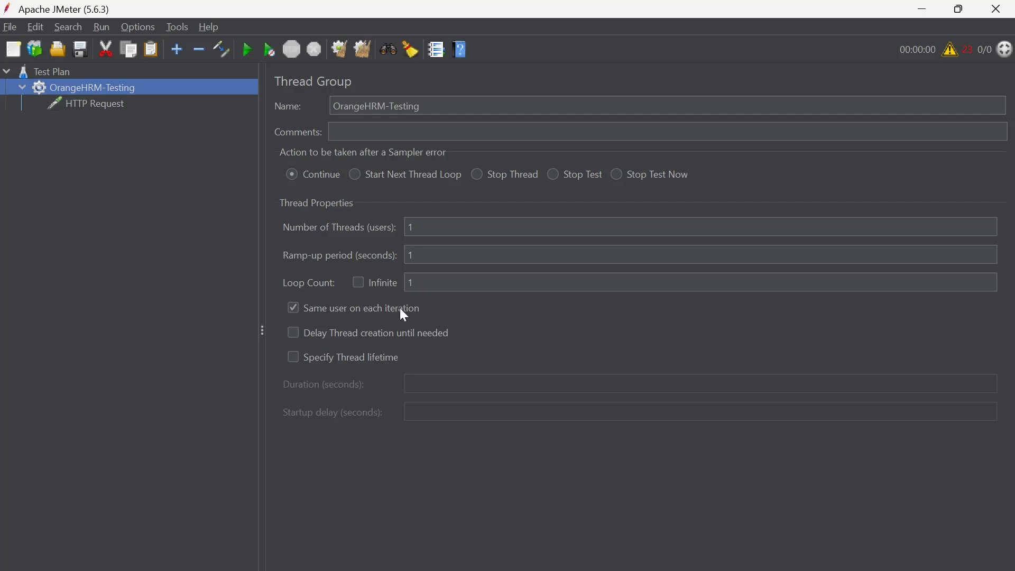
click(106, 105)
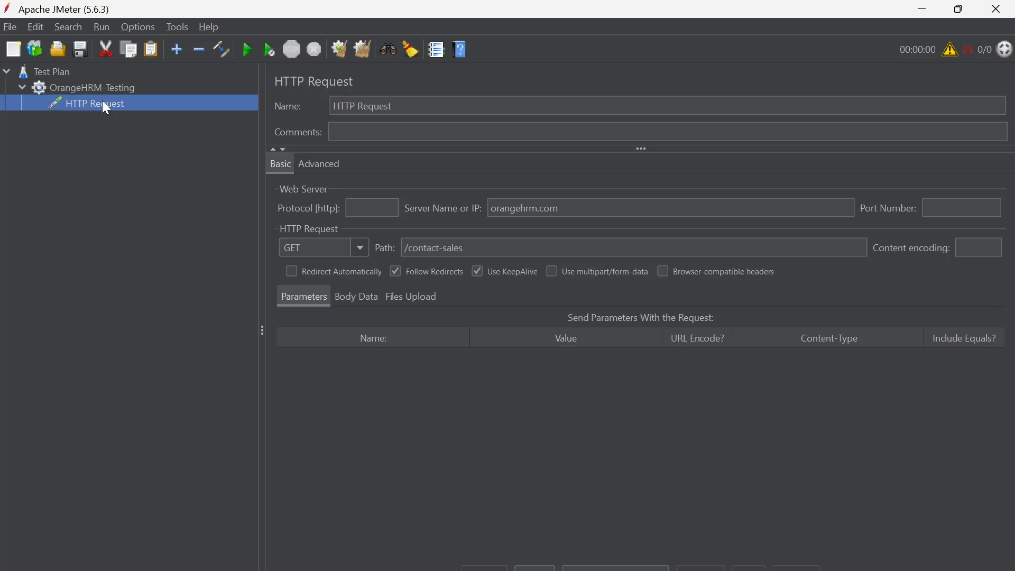
click(101, 88)
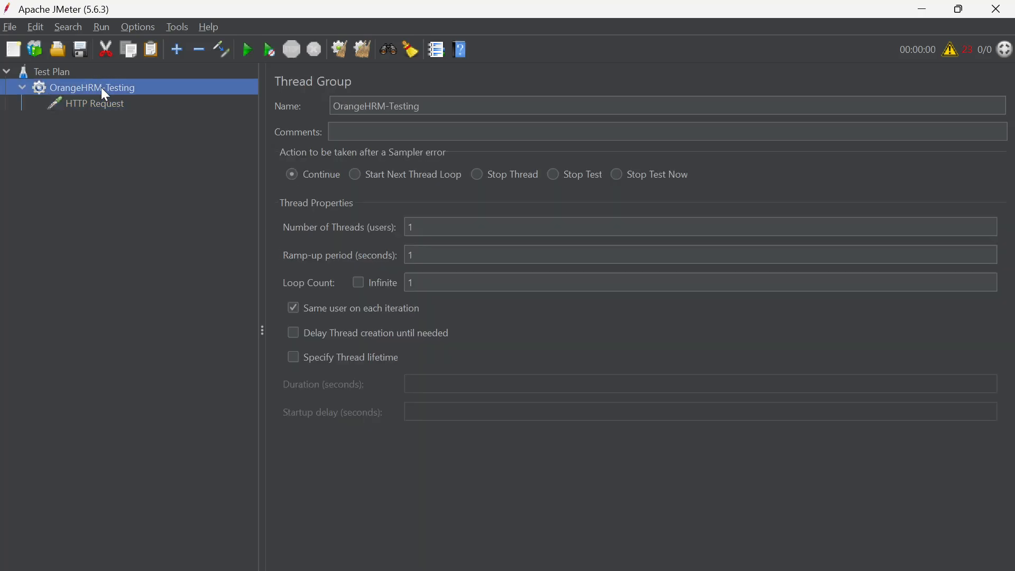
right_click(100, 87)
mouse_move(261, 96)
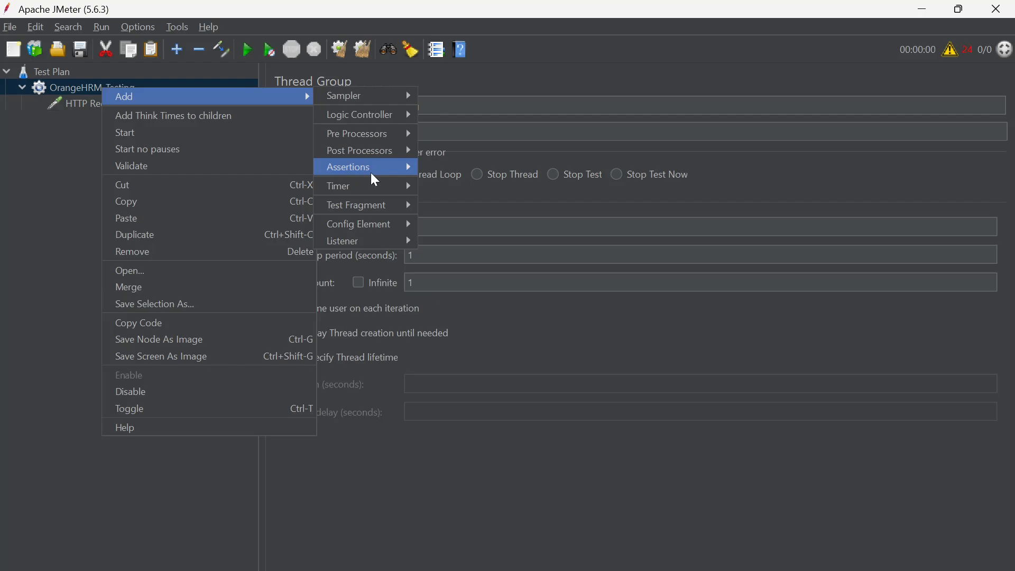
mouse_move(372, 242)
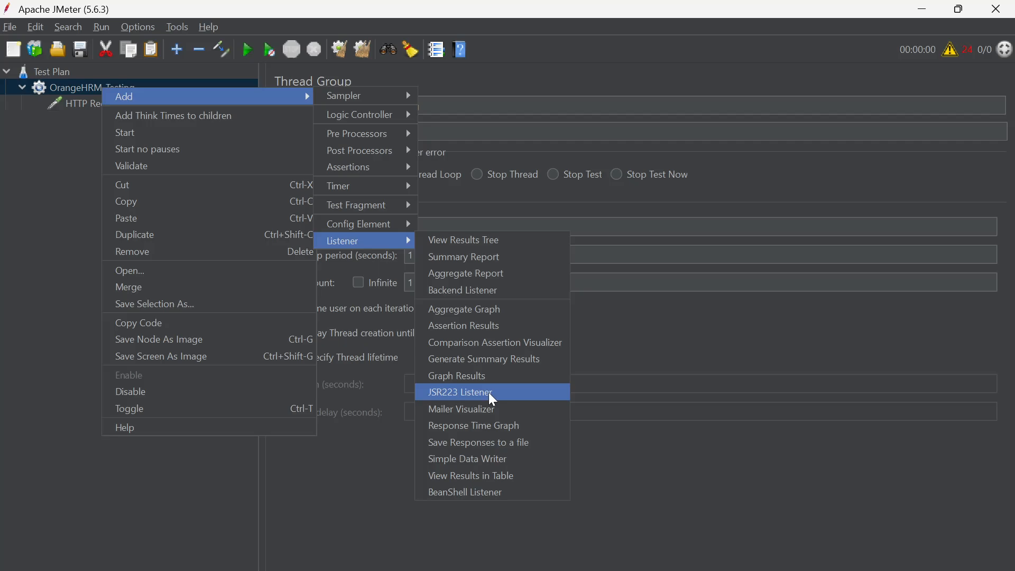
Switch to the Word report and check the component table rows from Aggregate Report to Response Time Graph
click(723, 570)
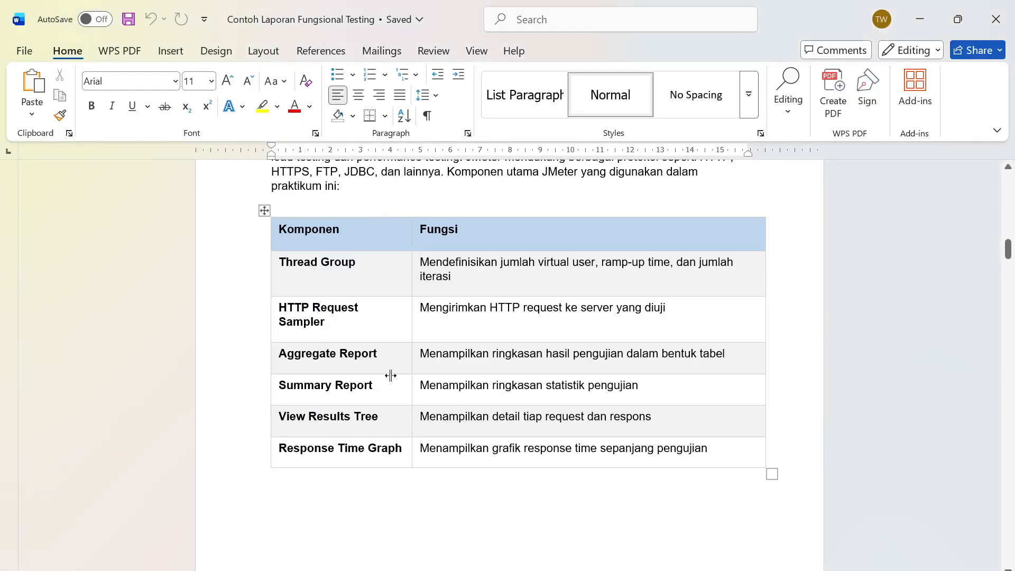
drag(297, 355, 528, 450)
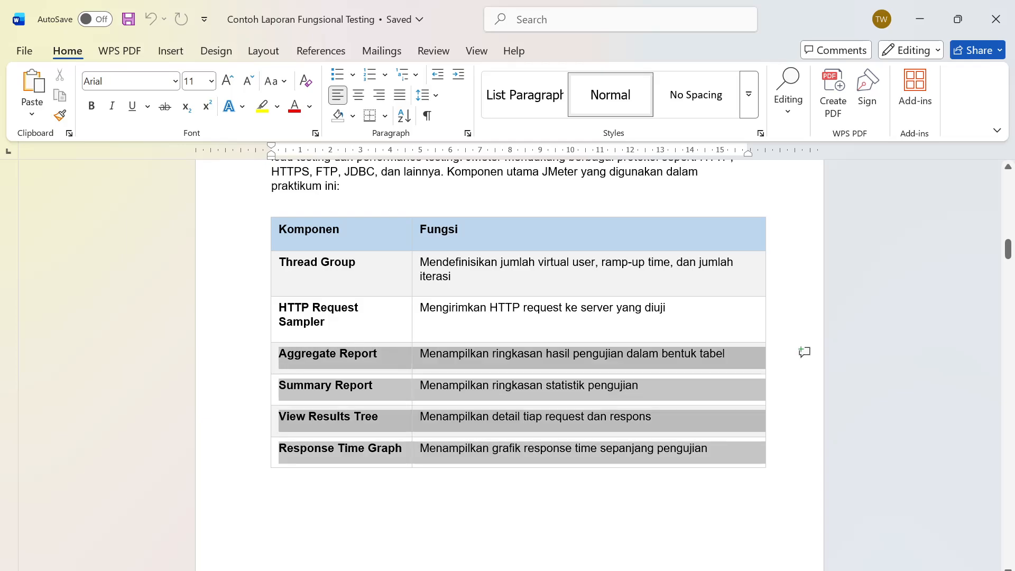
click(345, 356)
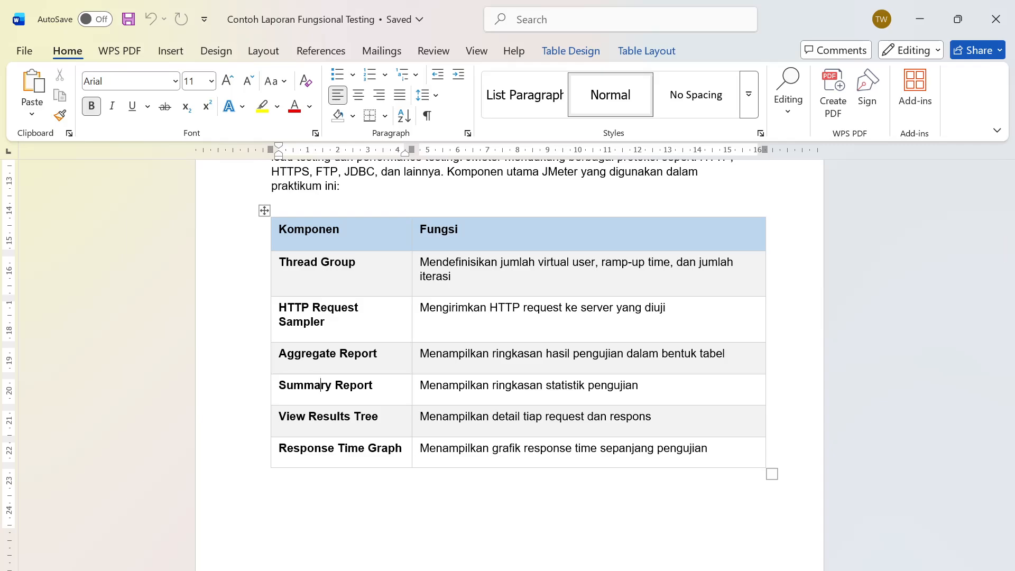
Back in Apache JMeter, add a Summary Report listener to the OrangeHRM-Testing thread group
key(alt+Tab)
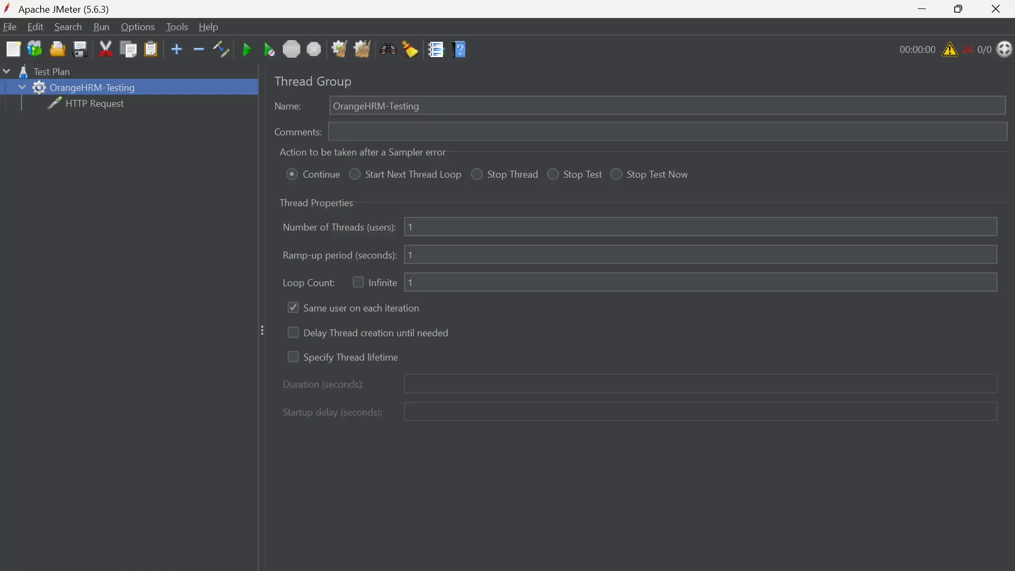
right_click(145, 89)
mouse_move(205, 98)
mouse_move(388, 100)
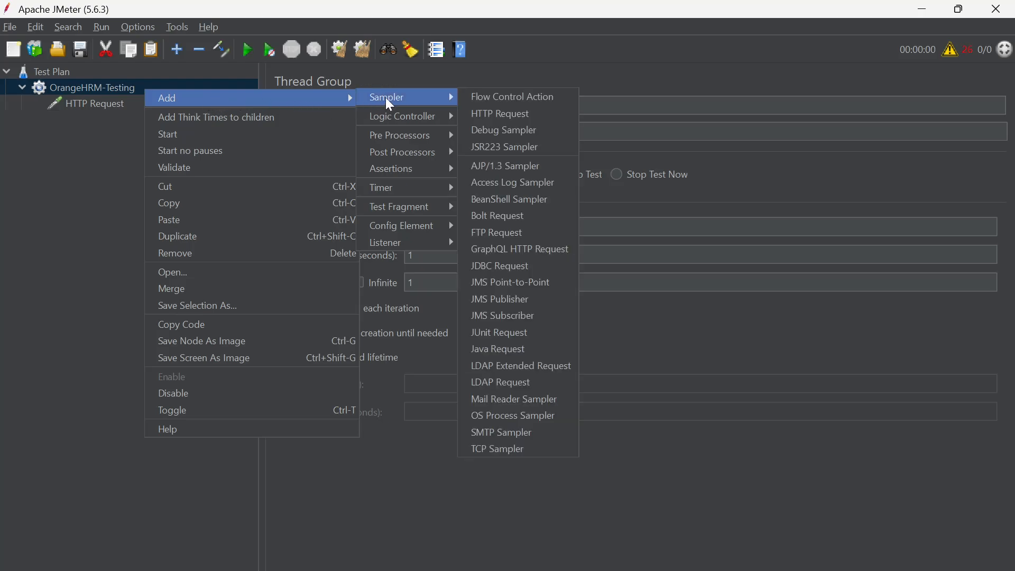
mouse_move(426, 246)
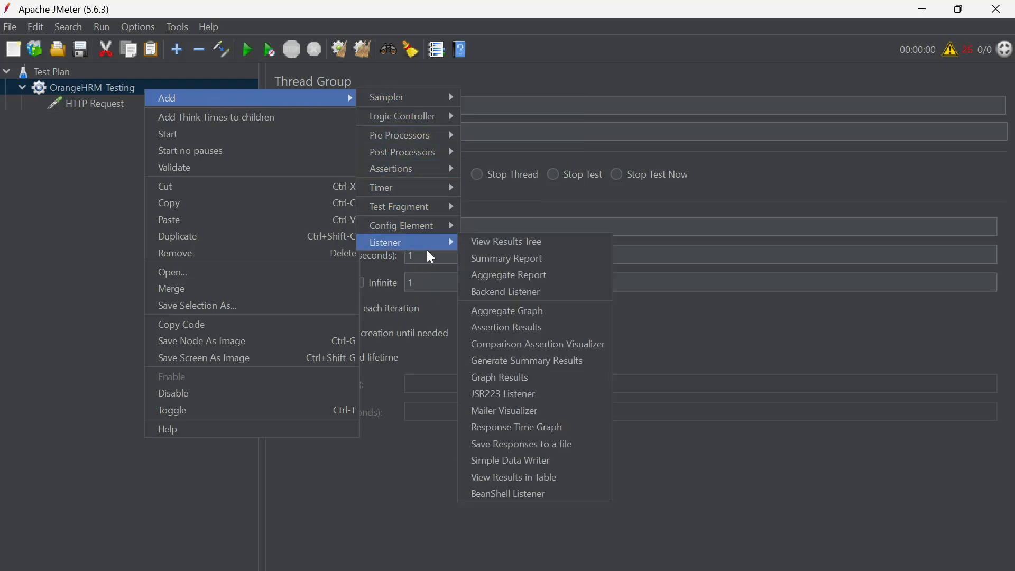
click(533, 259)
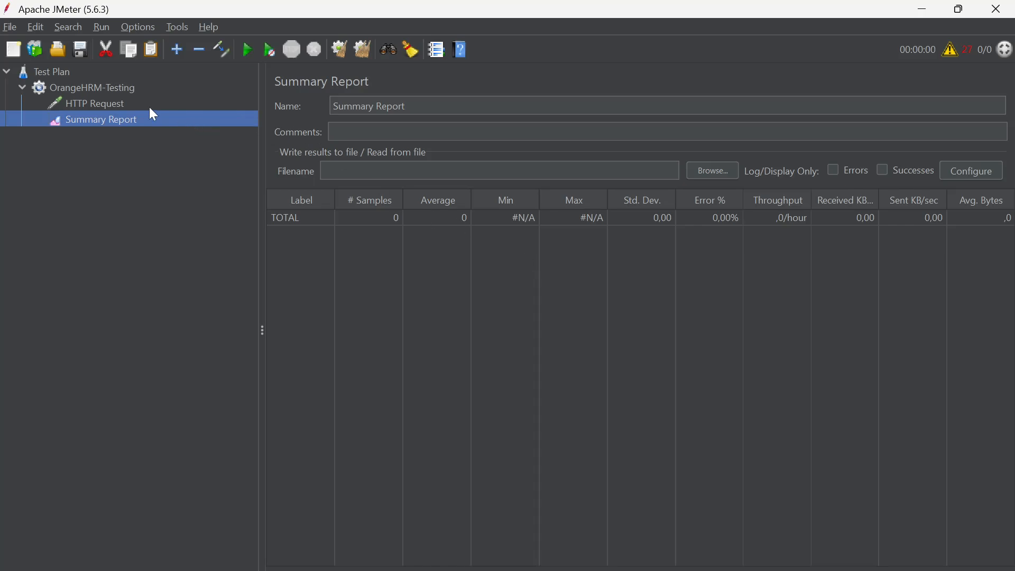
Add an Aggregate Report listener to the OrangeHRM-Testing thread group
click(105, 86)
right_click(105, 87)
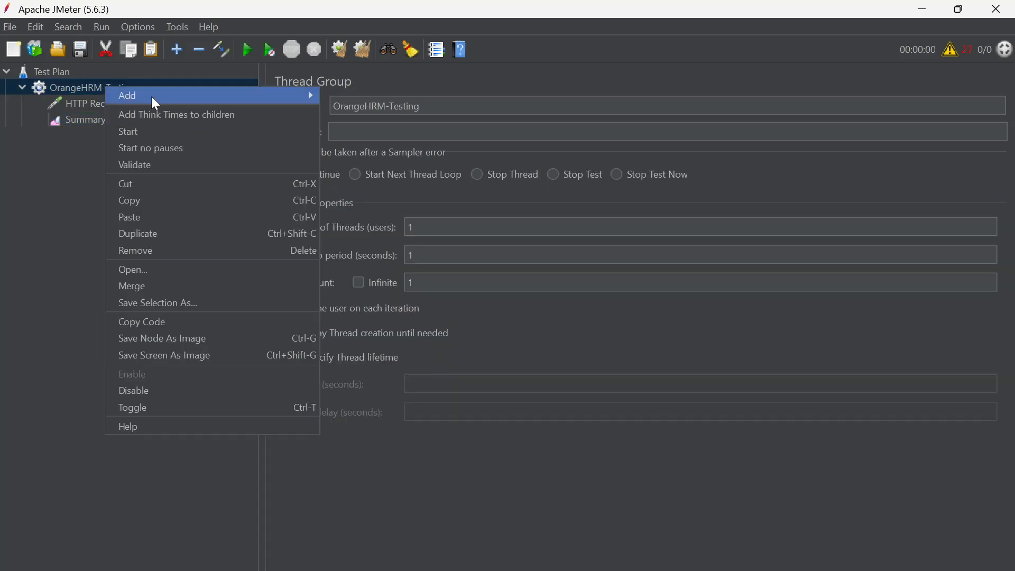
mouse_move(151, 96)
mouse_move(413, 241)
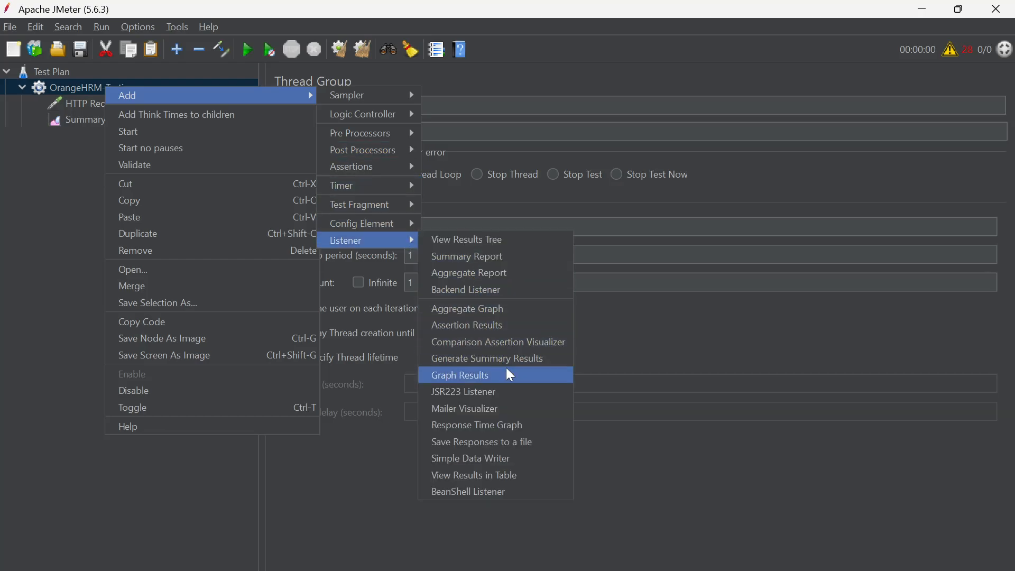
click(499, 274)
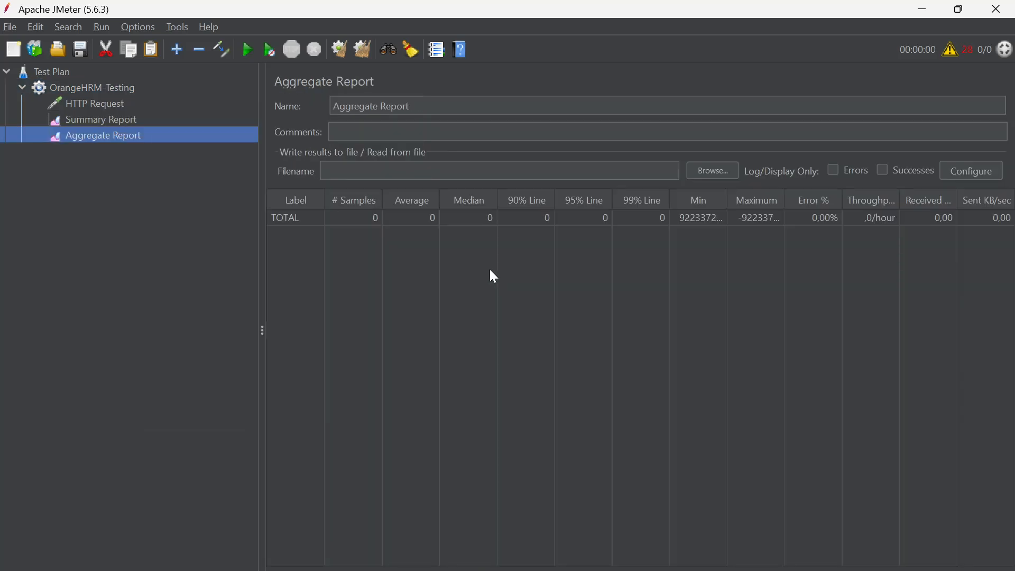
Add a View Results Tree listener to the OrangeHRM-Testing thread group
click(93, 87)
right_click(94, 87)
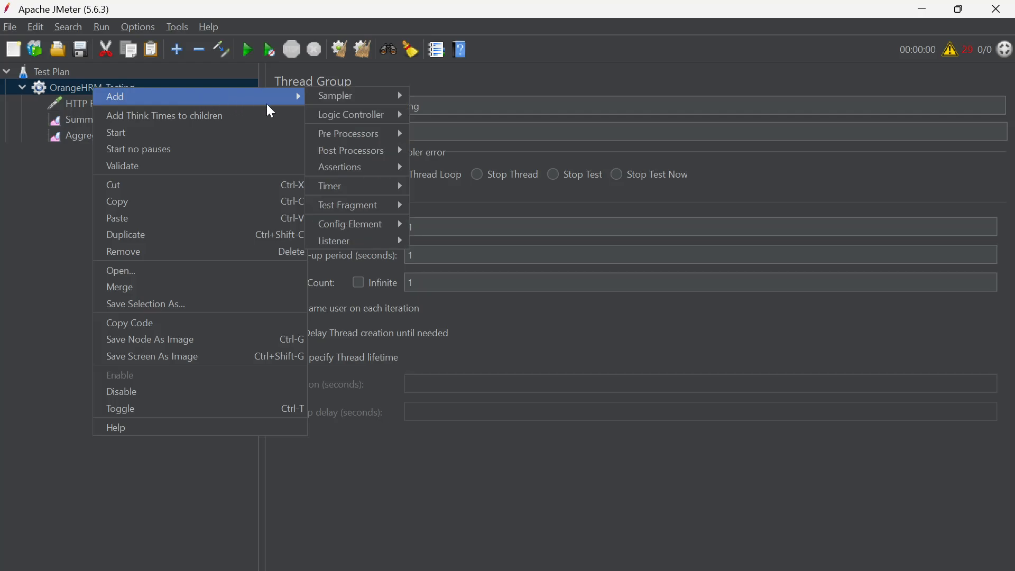
mouse_move(392, 241)
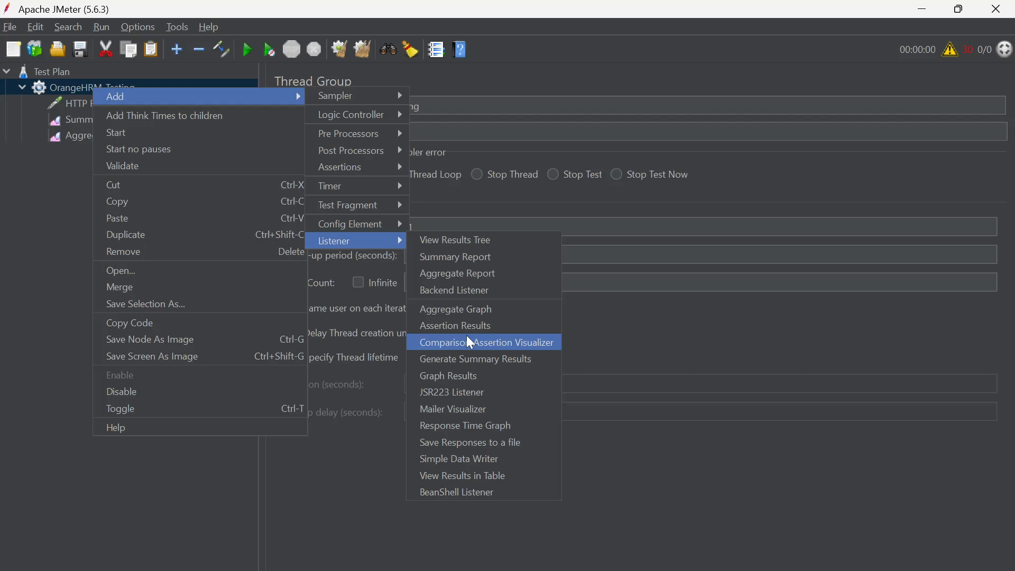
click(457, 240)
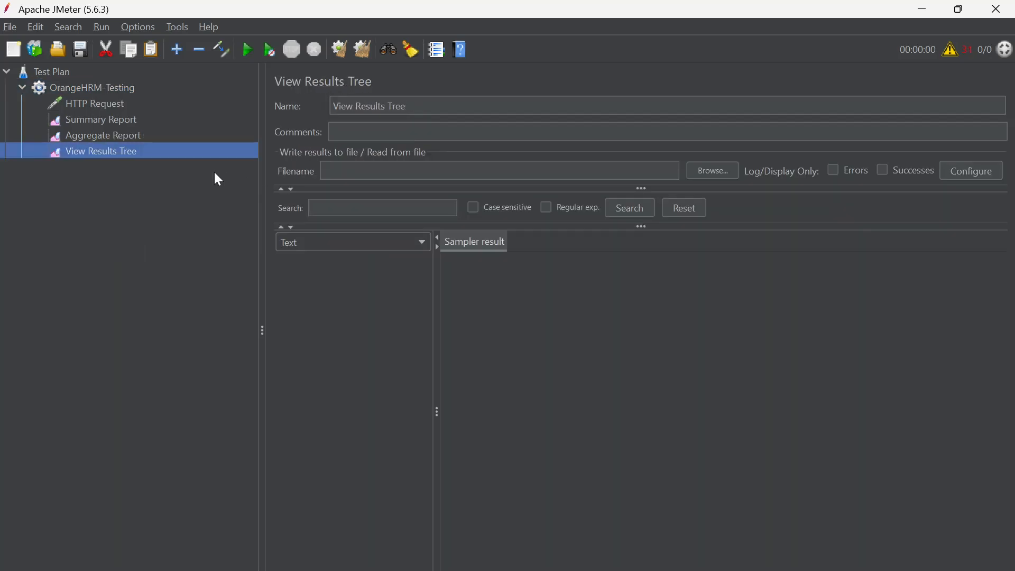
right_click(121, 158)
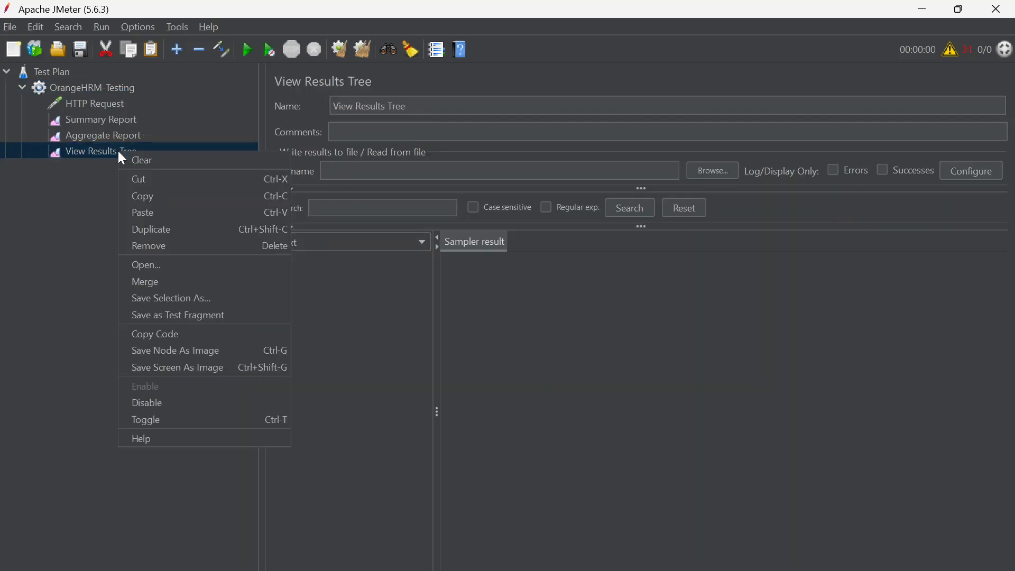
click(617, 375)
Add a Response Time Graph listener to the OrangeHRM-Testing thread group
click(108, 88)
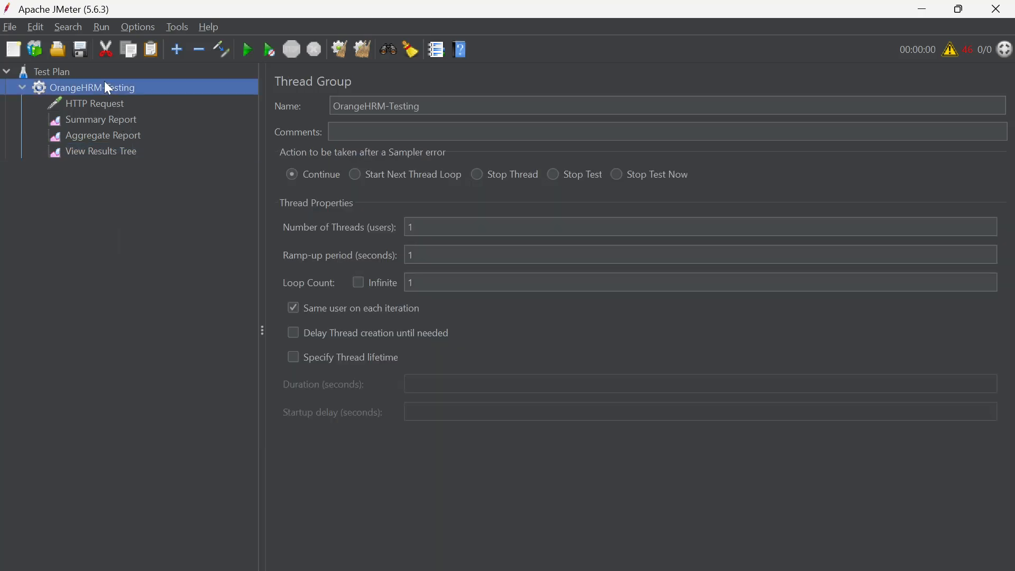
right_click(105, 83)
mouse_move(300, 100)
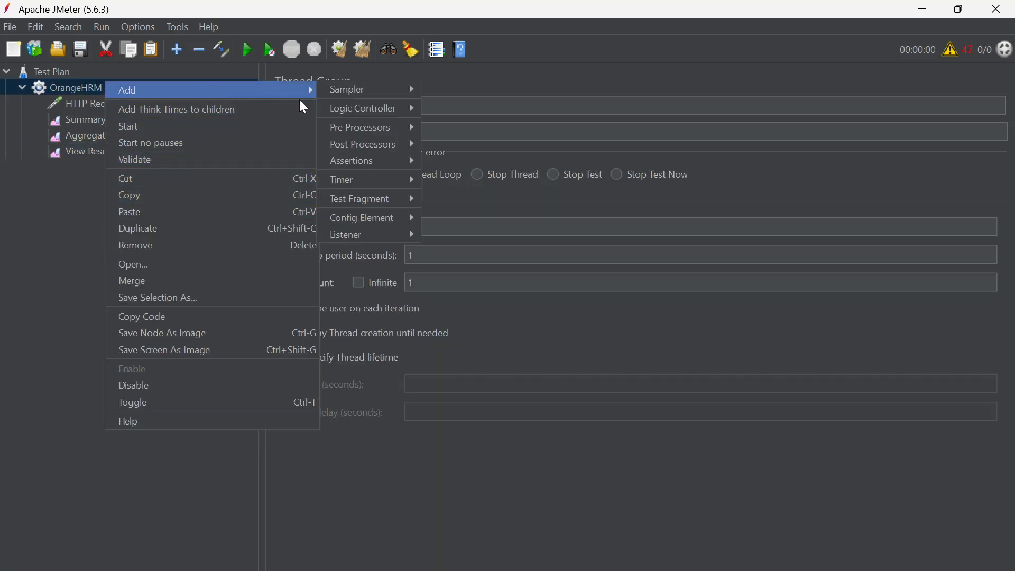
mouse_move(370, 90)
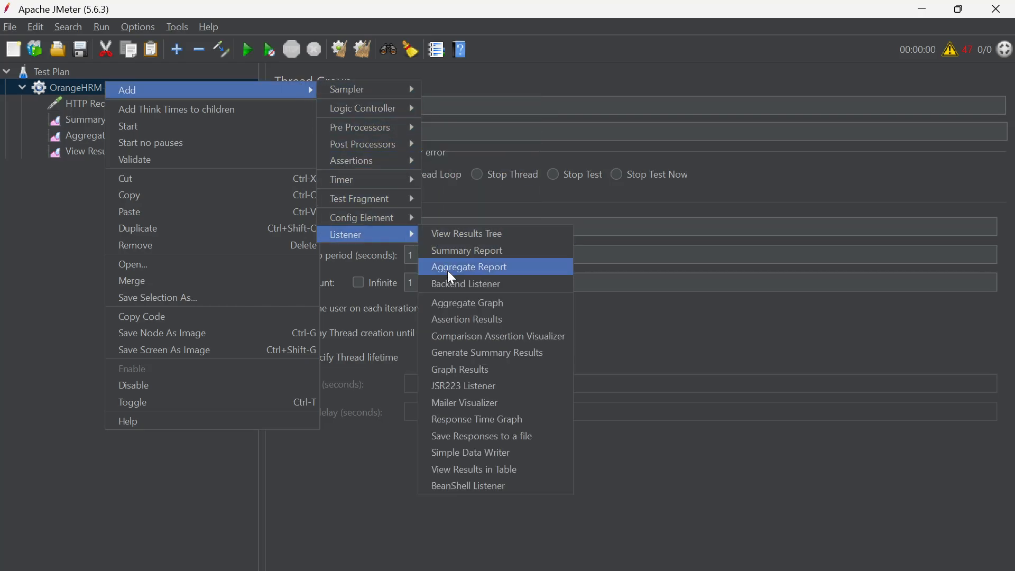
click(492, 420)
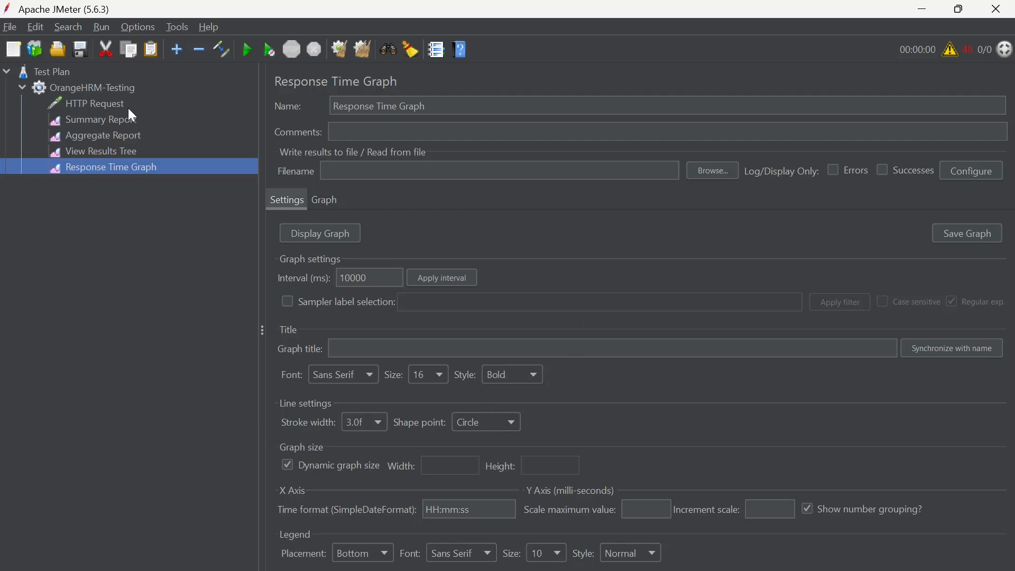
Review the elements of the completed test plan and display the OrangeHRM-Testing thread group's configuration
click(104, 86)
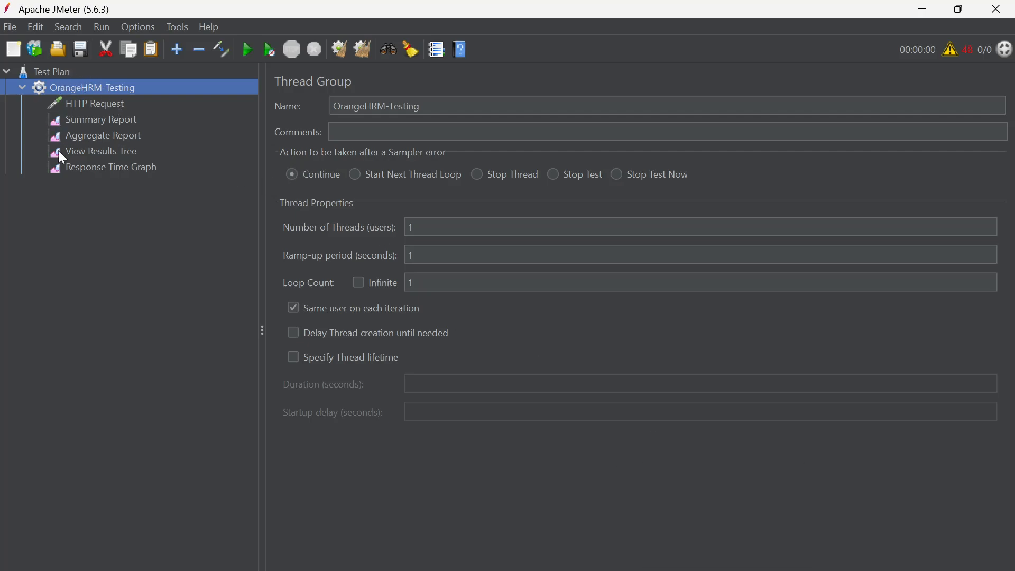
click(87, 102)
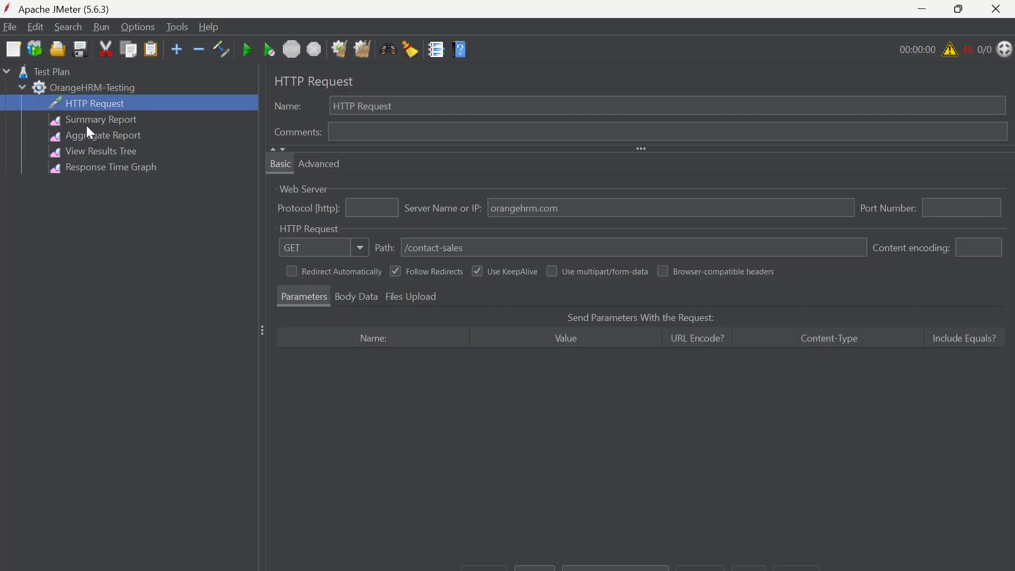
click(88, 125)
click(91, 131)
click(94, 89)
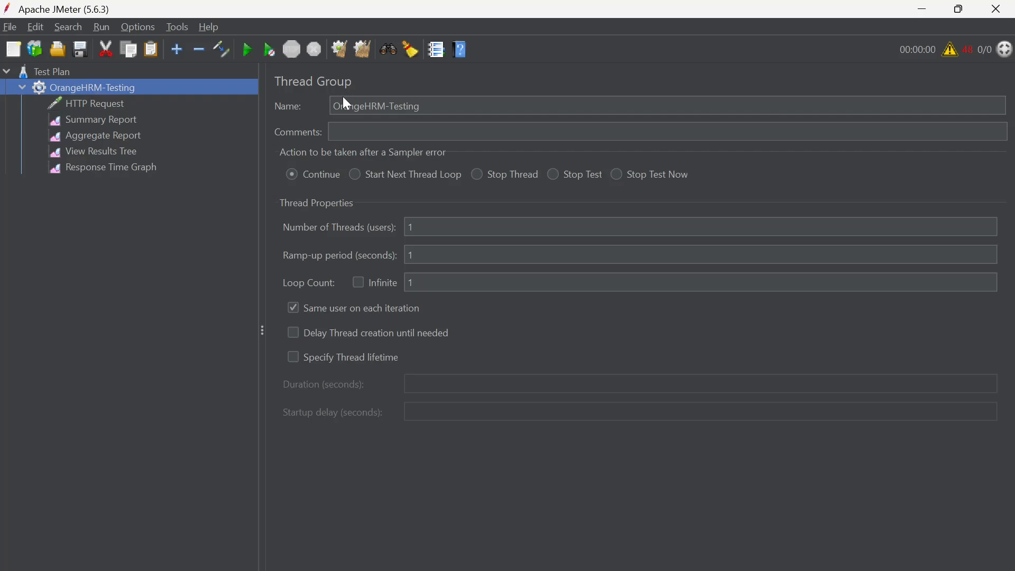
Capture the thread group configuration with Snipping Tool across the window's full width and copy the screenshot
key(super+shift+s)
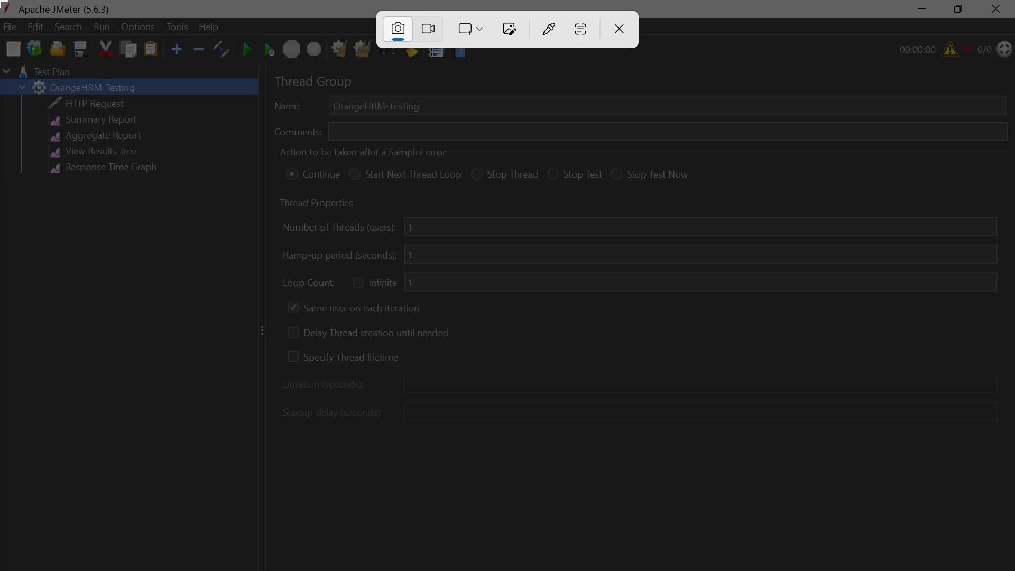
drag(3, 1, 372, 248)
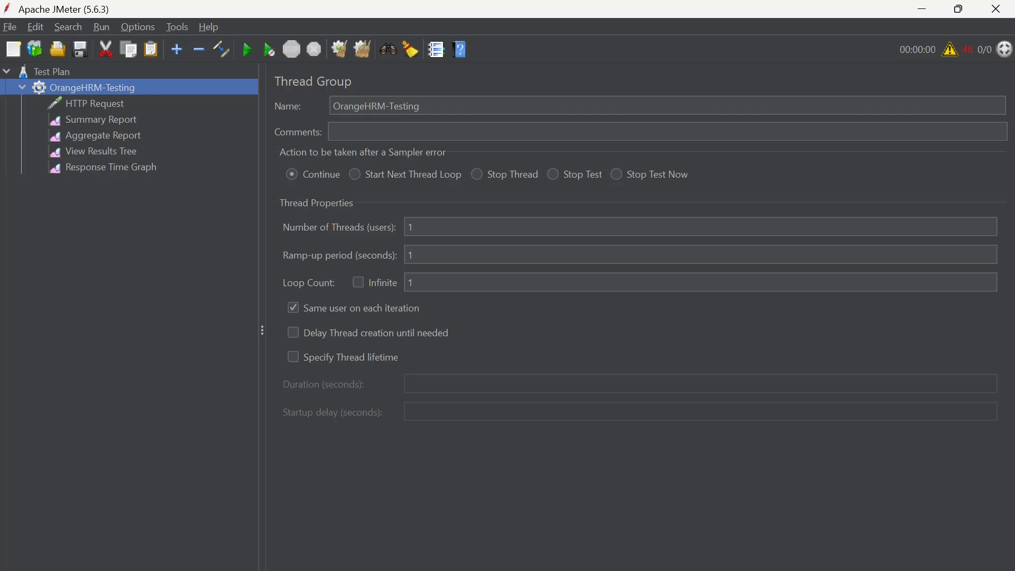
key(super)
text(sni)
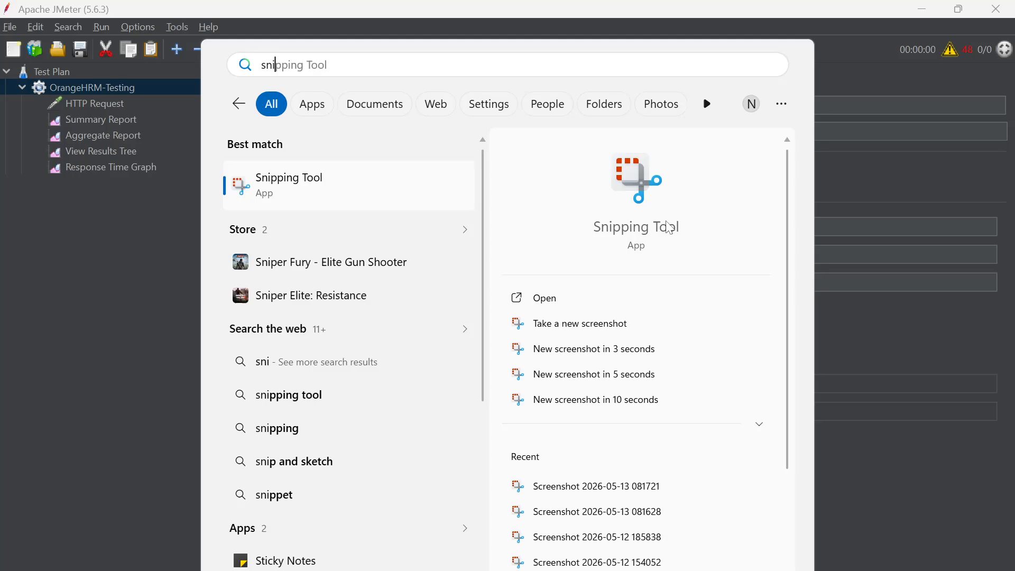
click(662, 224)
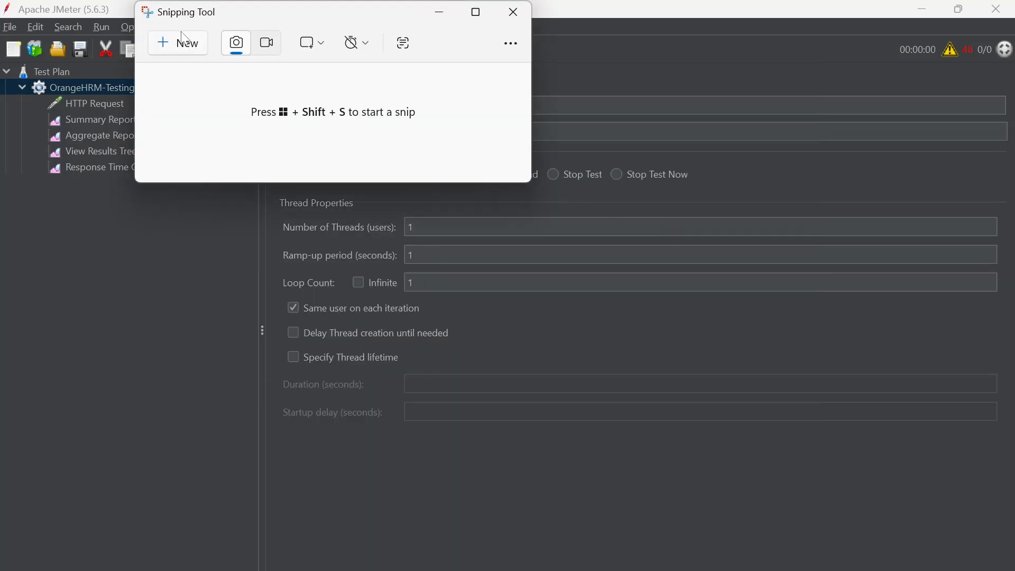
click(176, 43)
drag(1, 1, 1014, 453)
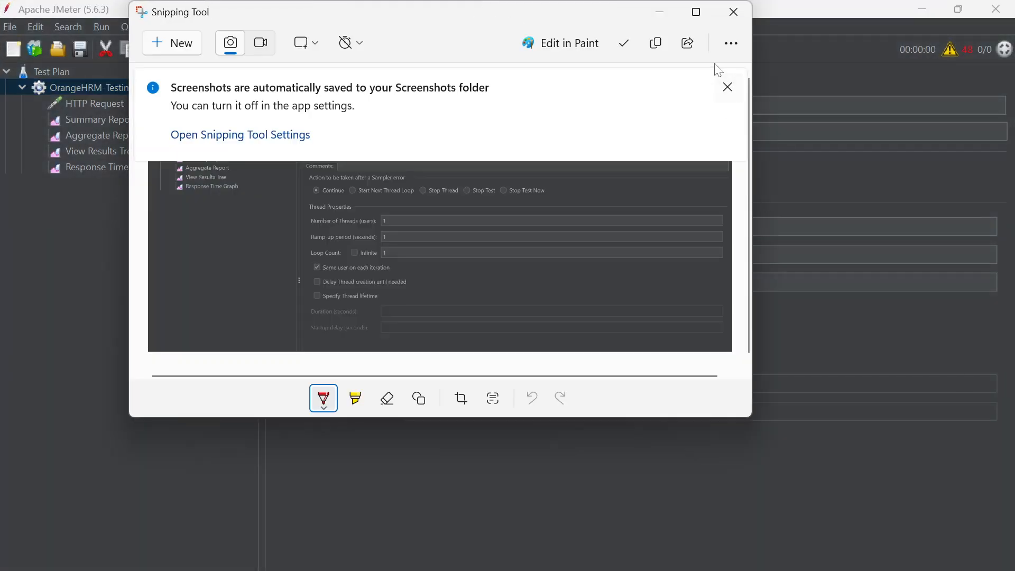
click(656, 45)
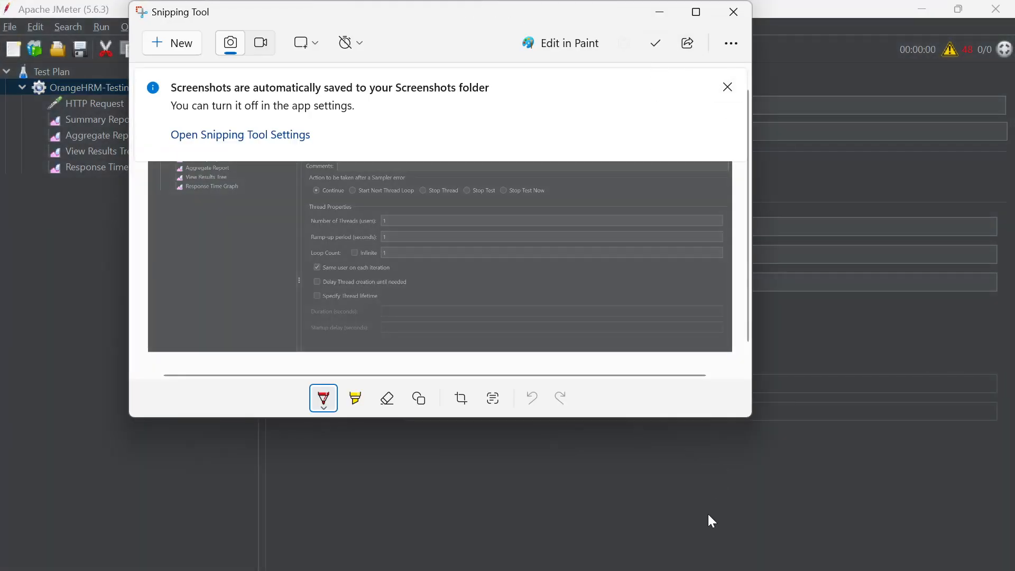
In the Word report's Hasil Pengujian section, delete the existing screenshot under "1. Tampilan Thread Group Configuration"
click(713, 570)
scroll(508, 365, down, 20)
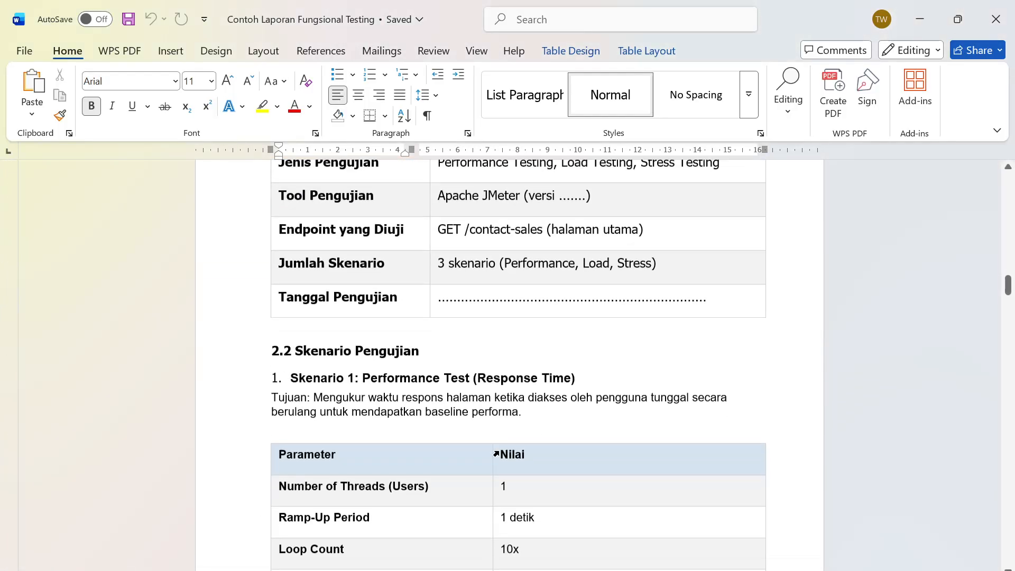
scroll(497, 443, down, 10)
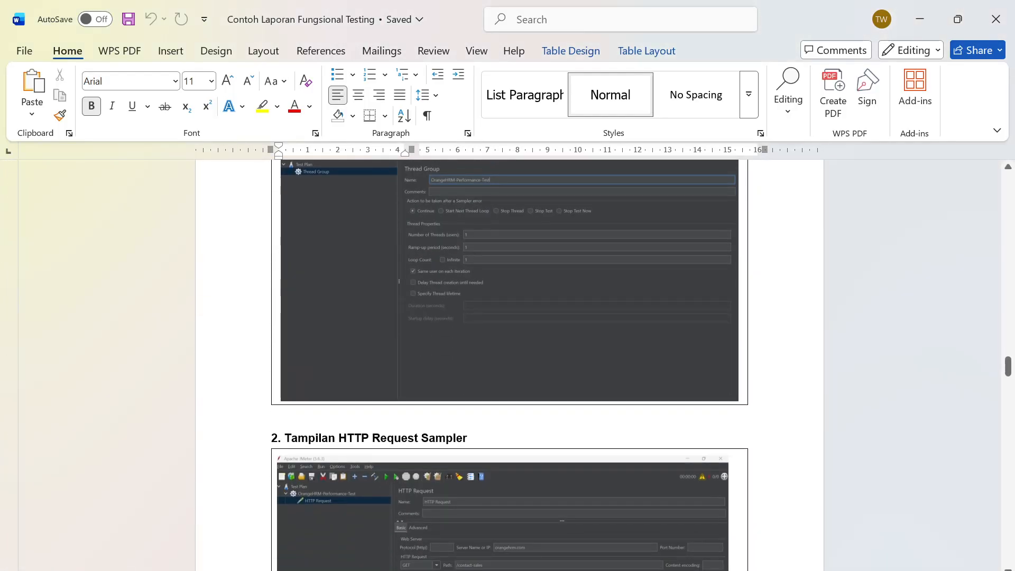
scroll(496, 409, up, 2)
click(487, 404)
key(Delete)
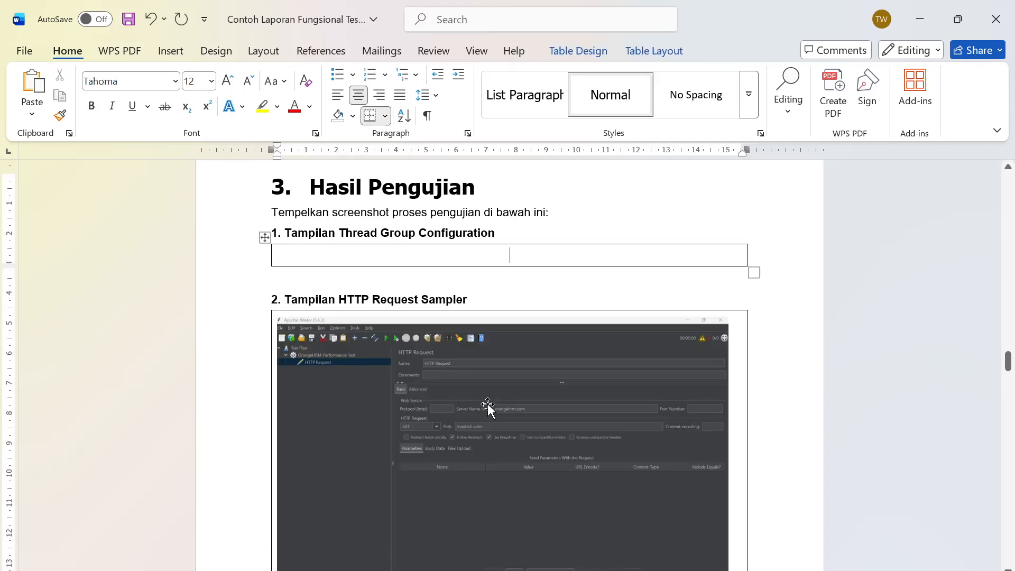
Paste the thread group screenshot under "1. Tampilan Thread Group Configuration" and select the existing image under "2. Tampilan HTTP Request Sampler"
key(ctrl+v)
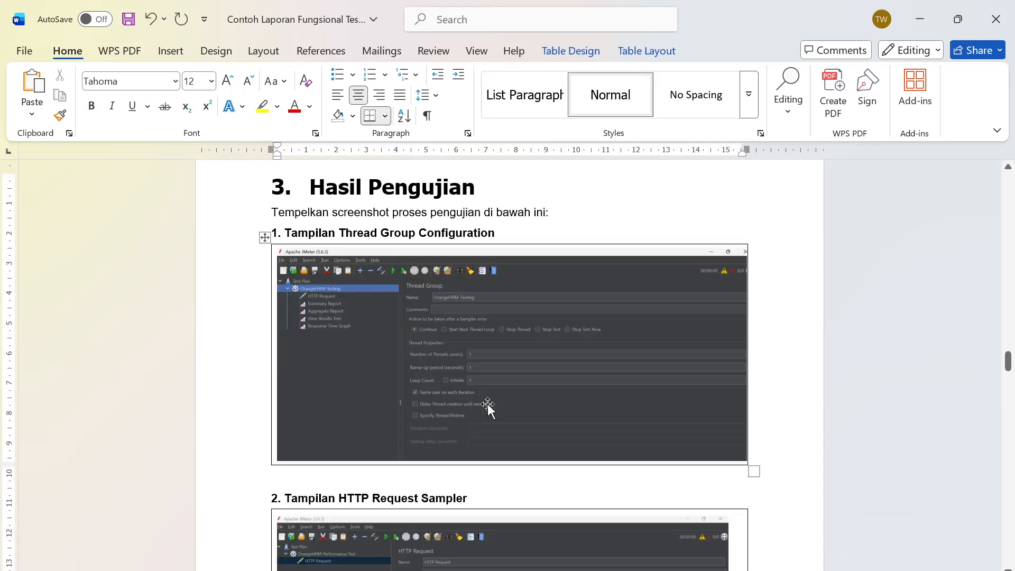
scroll(465, 424, down, 3)
click(435, 430)
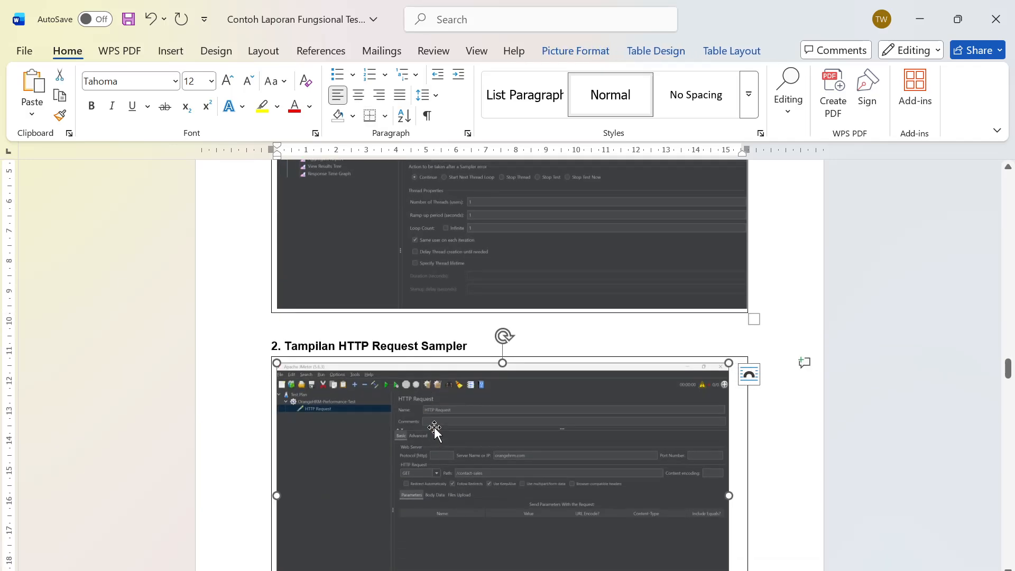
scroll(439, 428, down, 3)
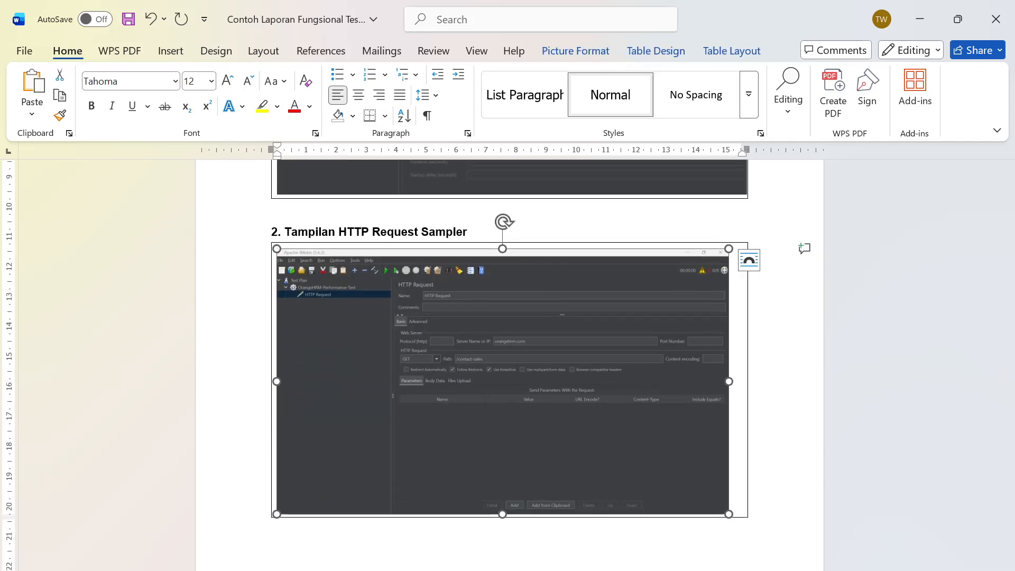
Switch to JMeter, display the HTTP Request sampler's configuration and capture it with Snipping Tool across the window's full width
key(alt+Tab)
click(123, 106)
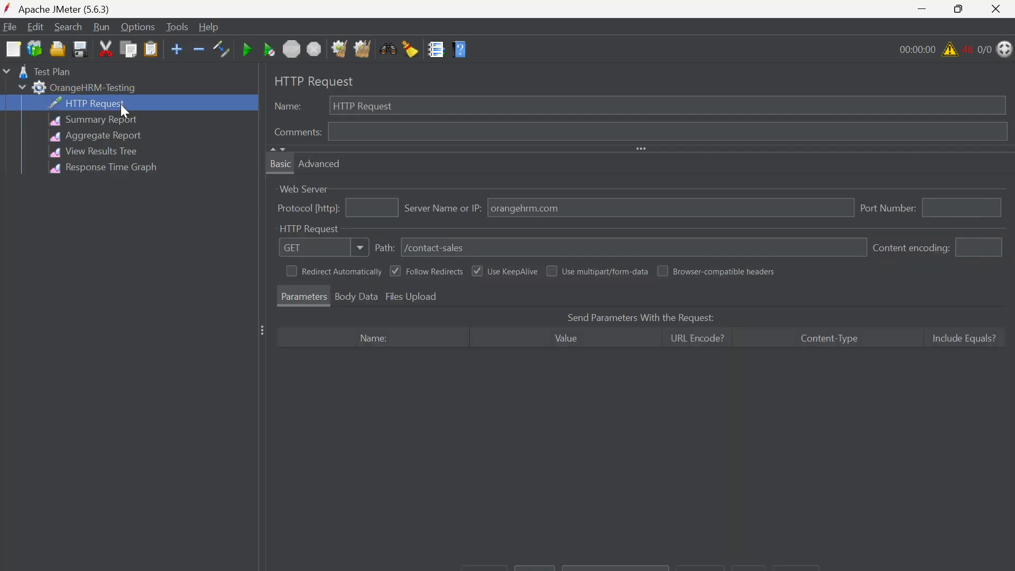
key(super+shift+s)
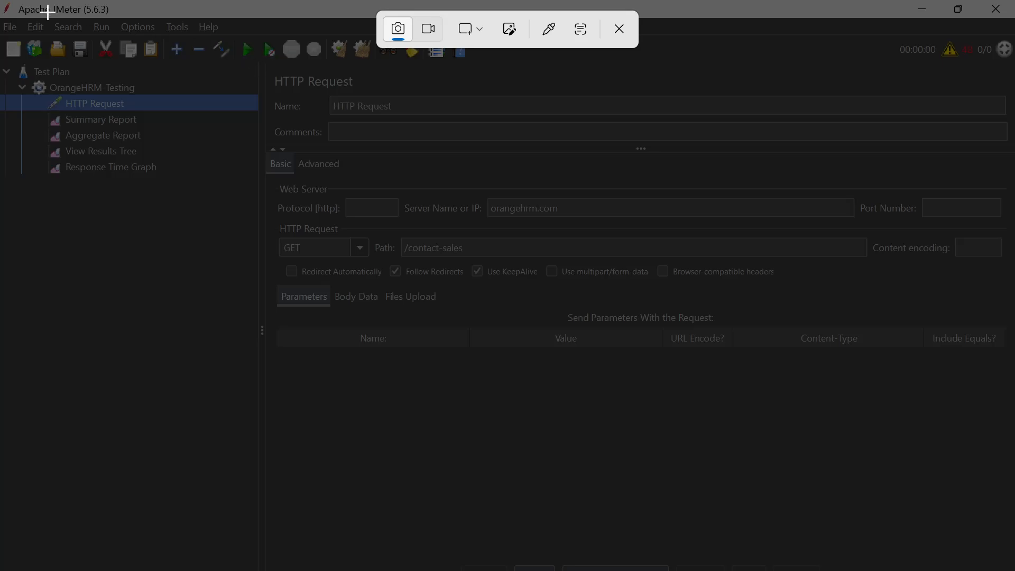
drag(1, 1, 1014, 431)
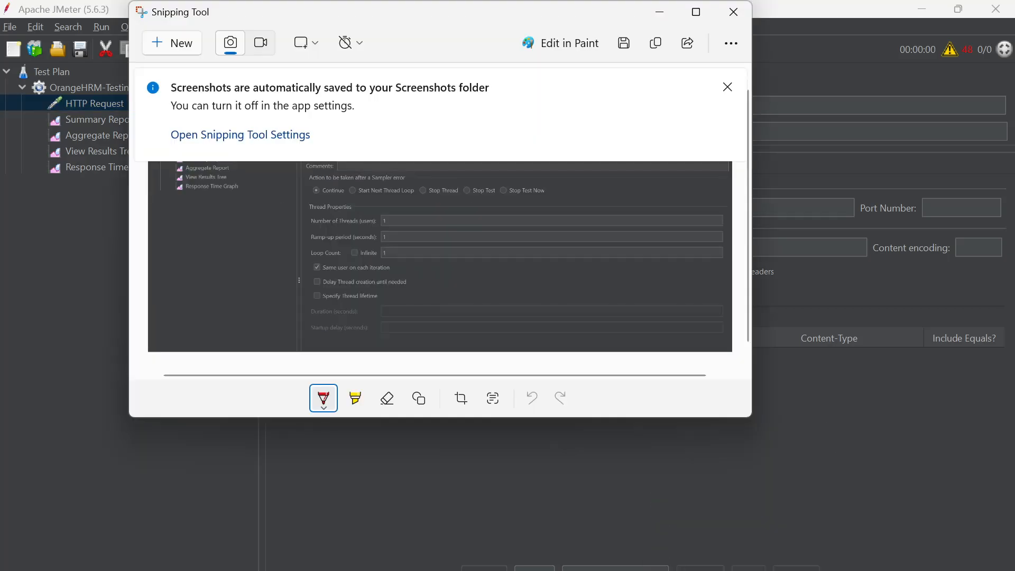
click(183, 49)
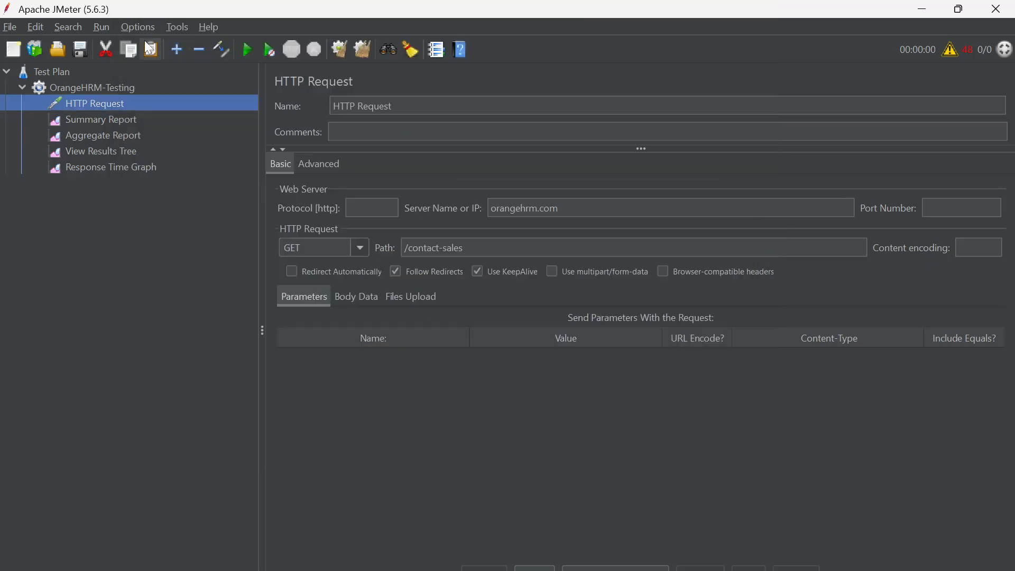
drag(0, 1, 1014, 404)
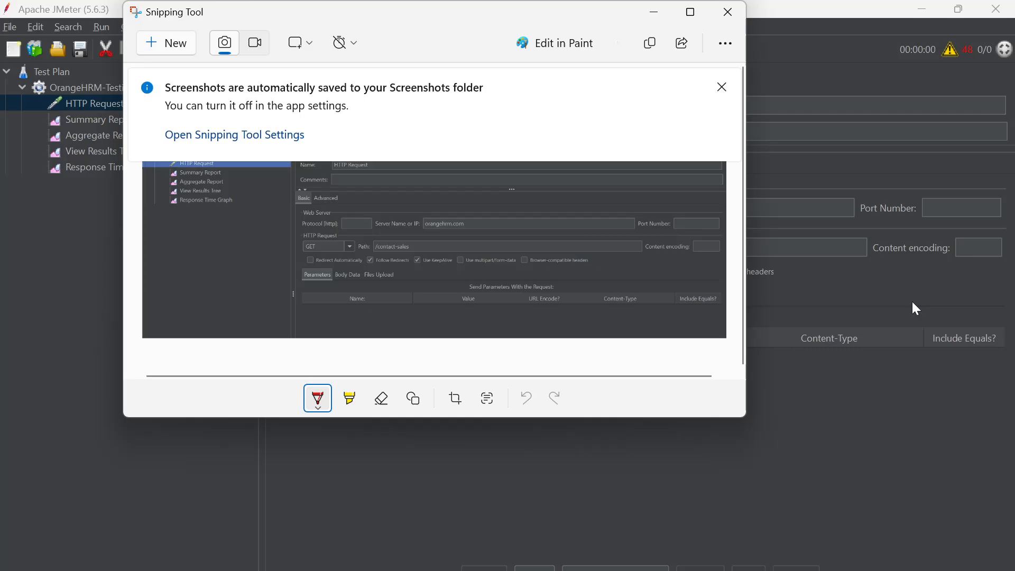
Back in the Word report, replace the image under "2. Tampilan HTTP Request Sampler" with the captured HTTP Request screenshot
click(698, 570)
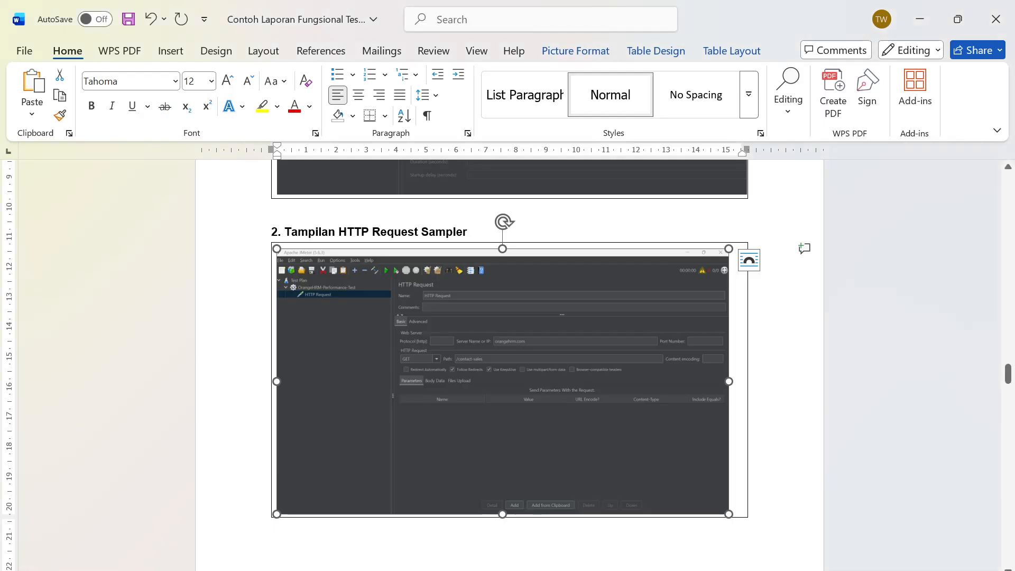
key(Delete)
key(ctrl+v)
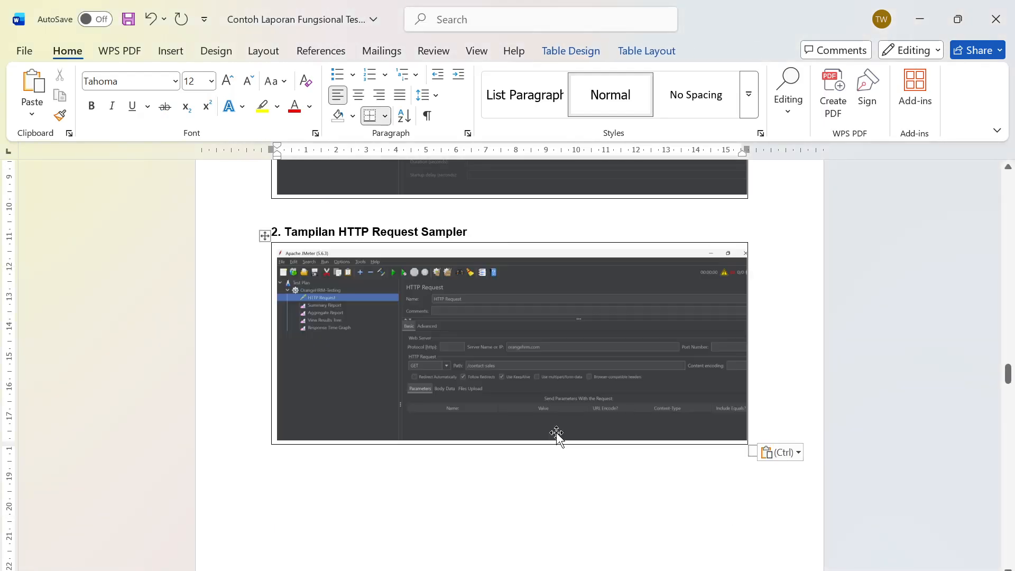
Review the report's "3.1 Hasil Skenario 1" results section and the parameter table of "Skenario 1: Performance Test (Response Time)"
scroll(556, 433, down, 9)
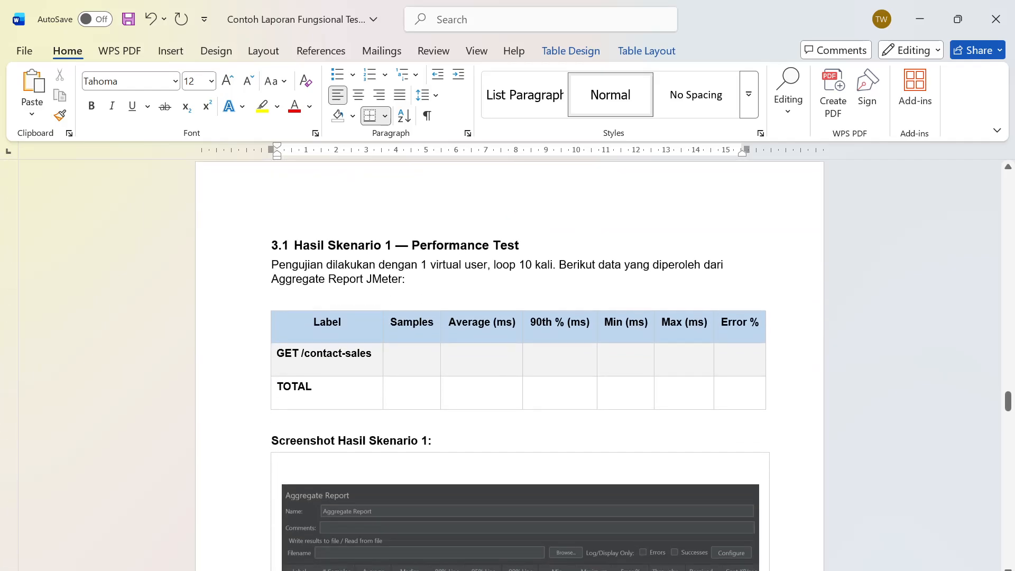
scroll(557, 434, up, 3)
scroll(559, 406, up, 3)
scroll(559, 406, down, 7)
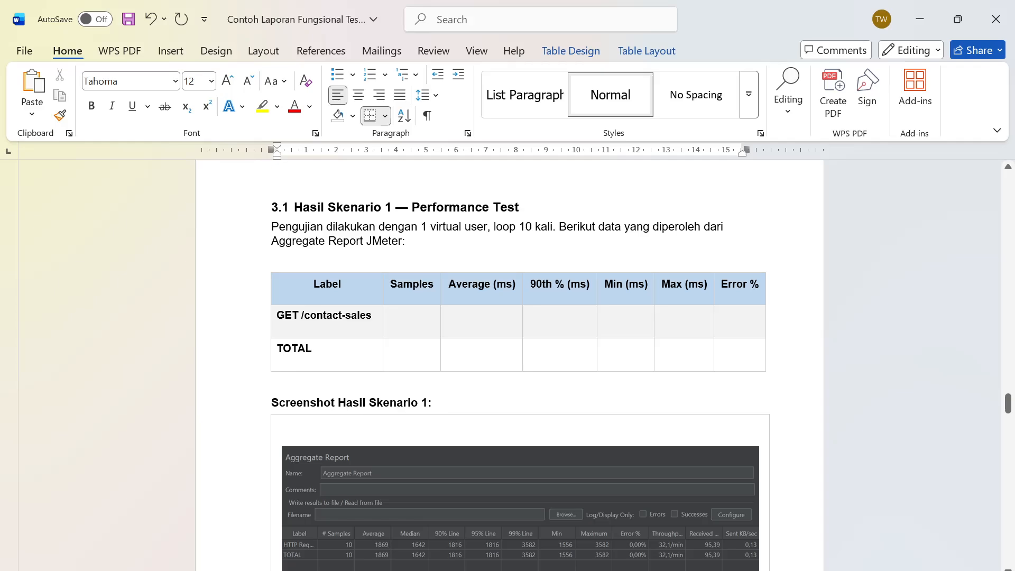
scroll(521, 399, down, 3)
scroll(521, 399, up, 6)
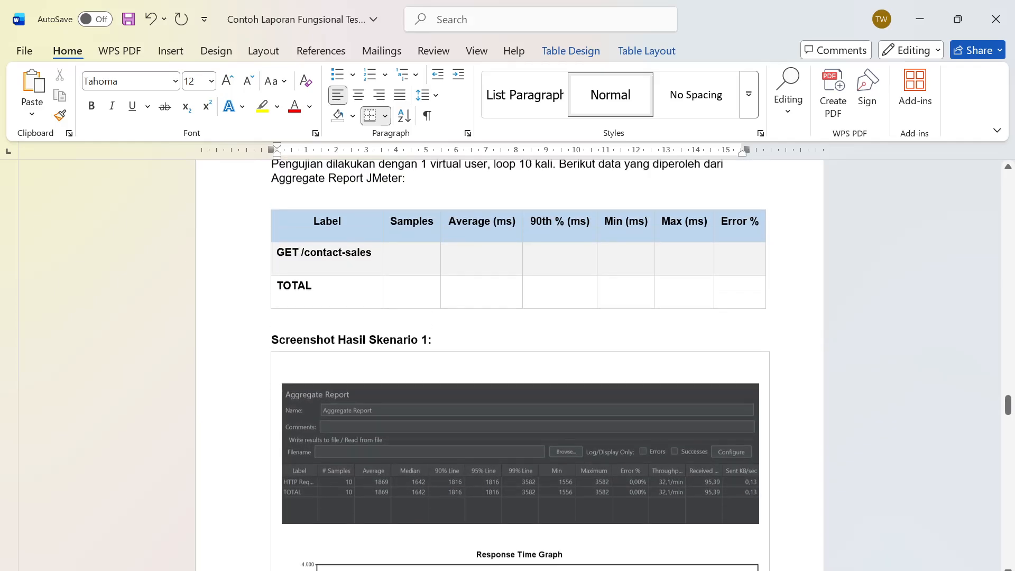
scroll(518, 391, up, 12)
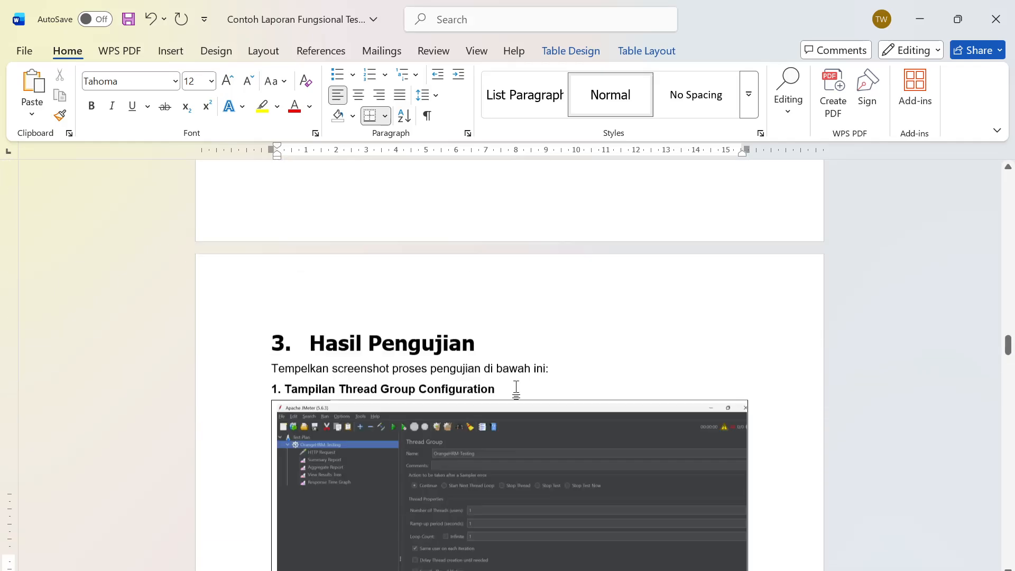
scroll(518, 365, up, 12)
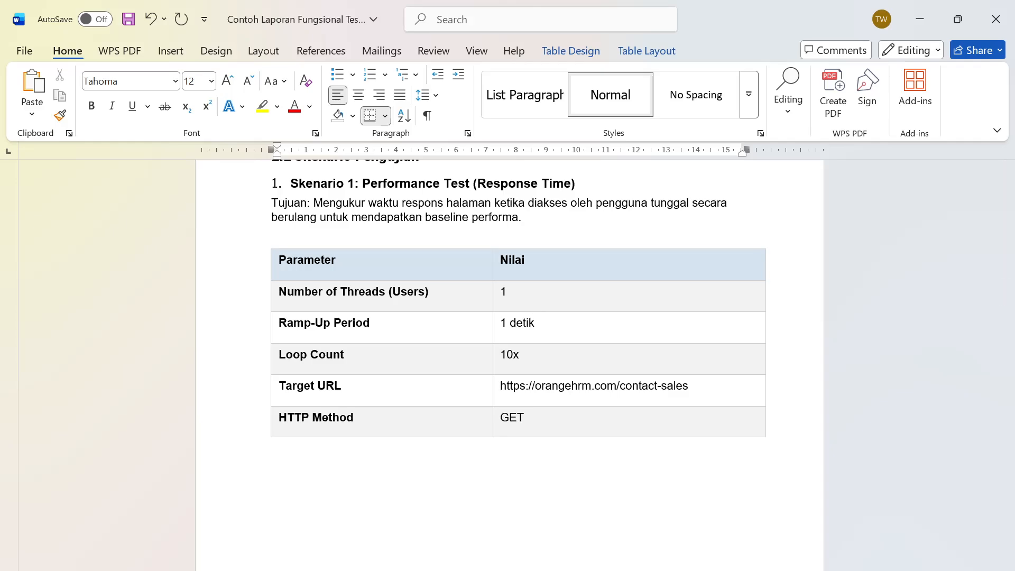
In JMeter, compare the OrangeHRM-Testing thread group with the report's Skenario 1 parameters and set its Loop Count to 10
key(alt+Tab)
double_click(141, 87)
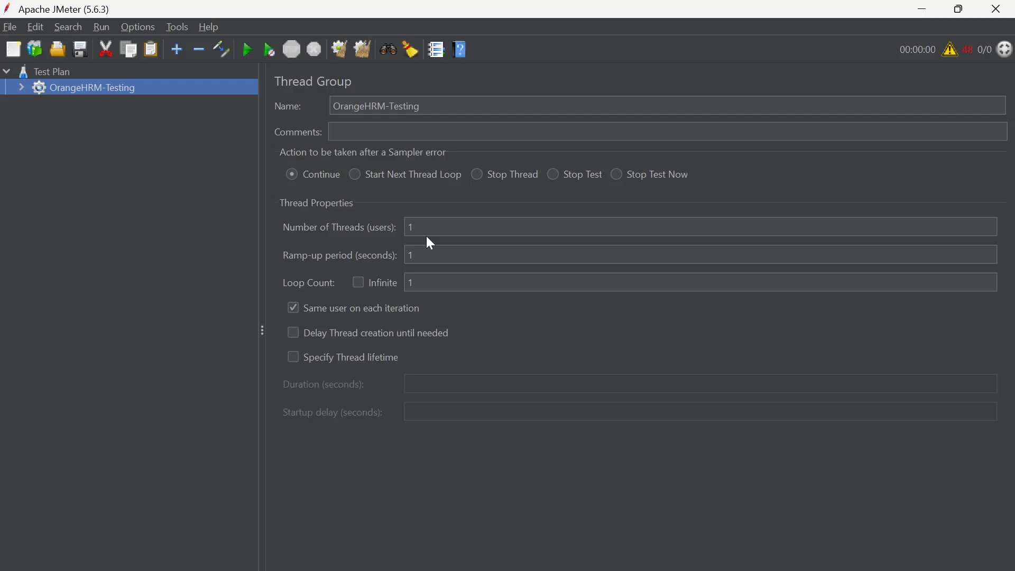
key(alt+Tab)
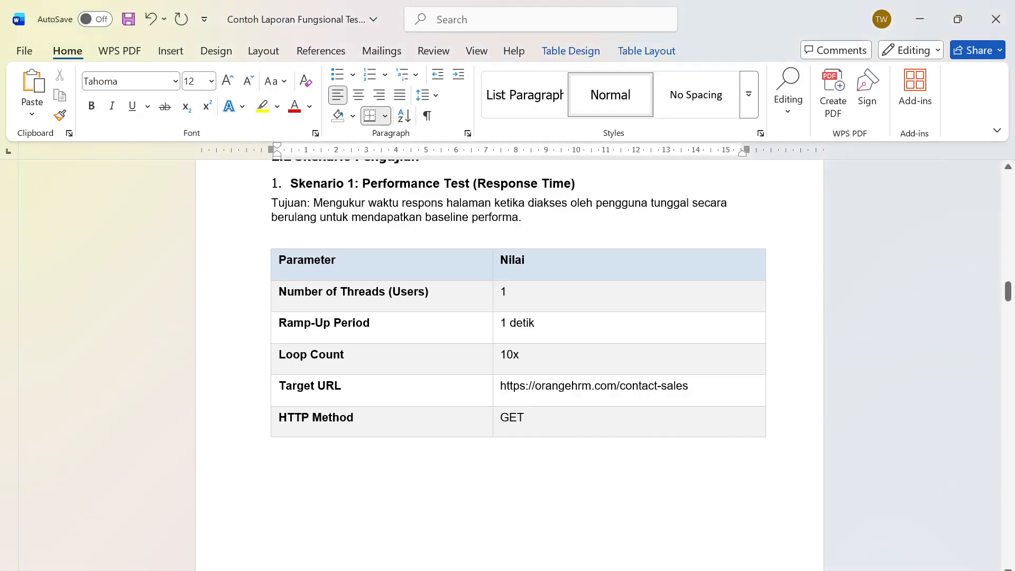
key(alt+Tab)
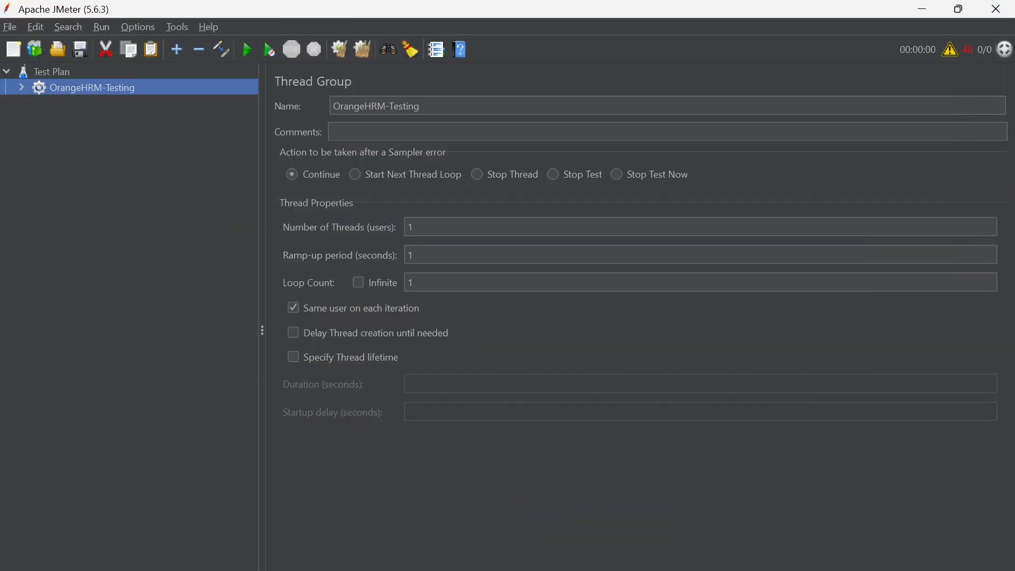
key(alt+Tab)
key(alt+Tab)
click(453, 277)
text(0)
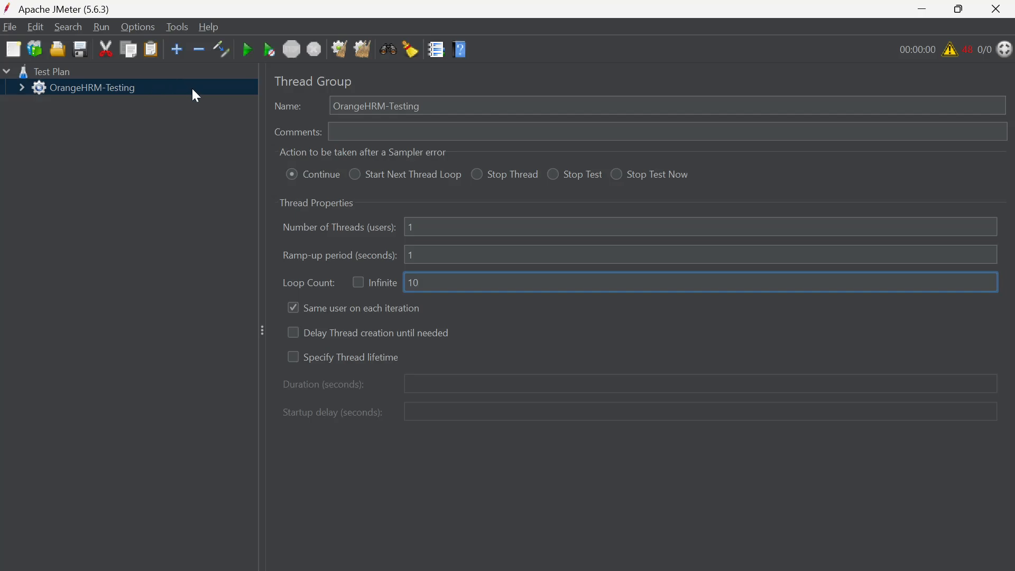
Start the test plan and accept saving it first, naming the file OrangeHRM-Testing-kelas10.jmx in the bin folder
click(248, 53)
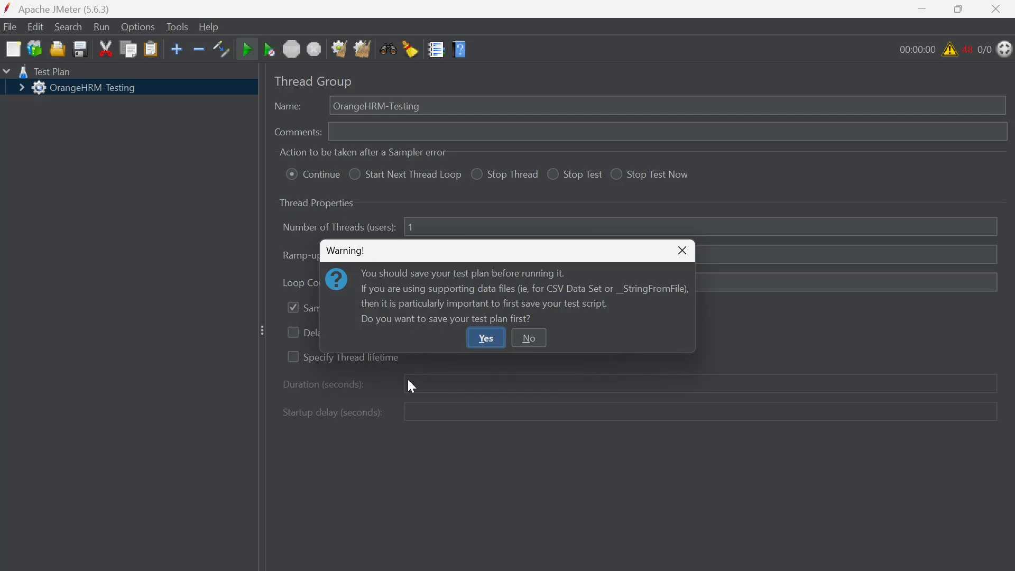
click(485, 341)
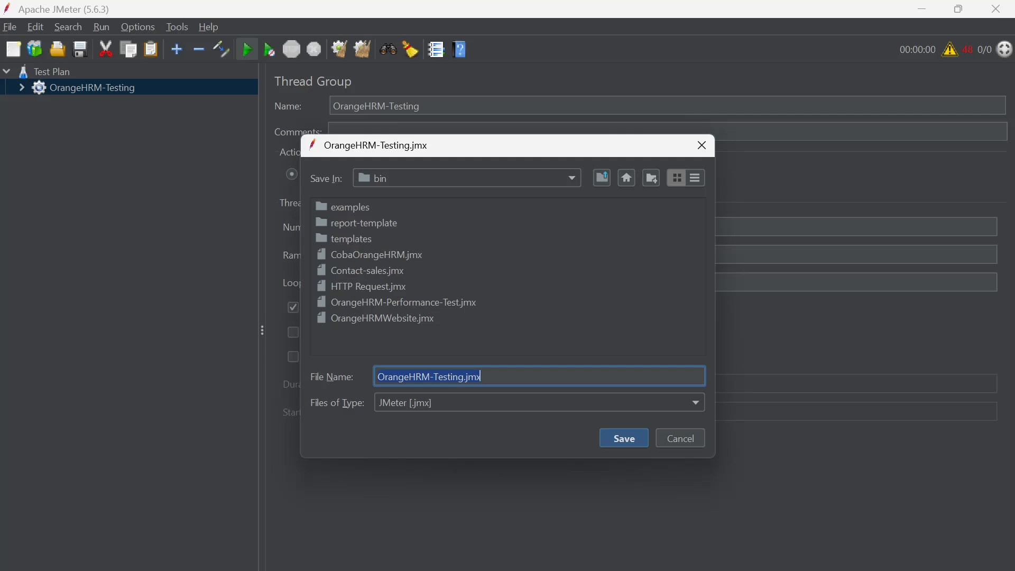
click(437, 377)
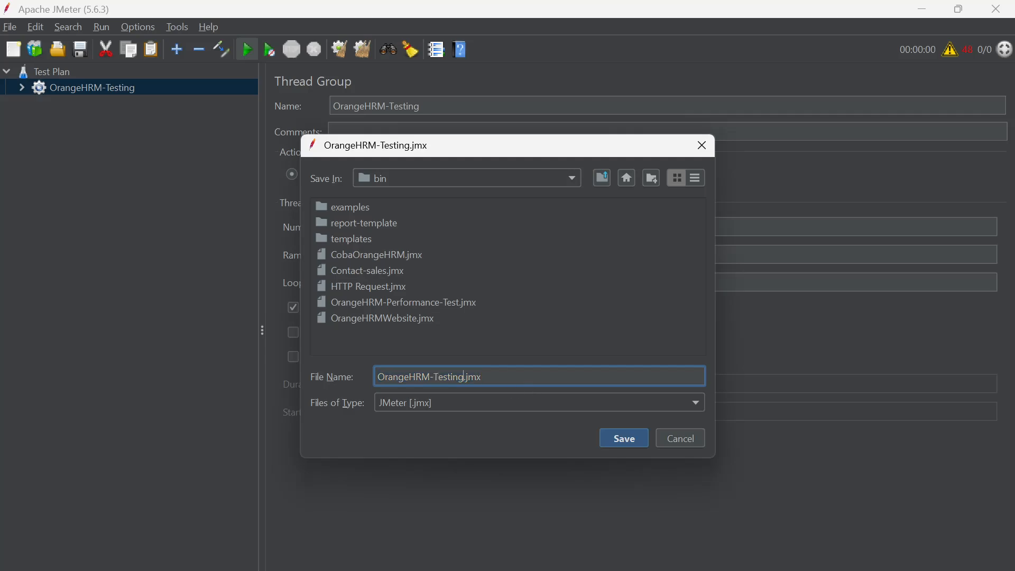
text(-kelas10)
key(Return)
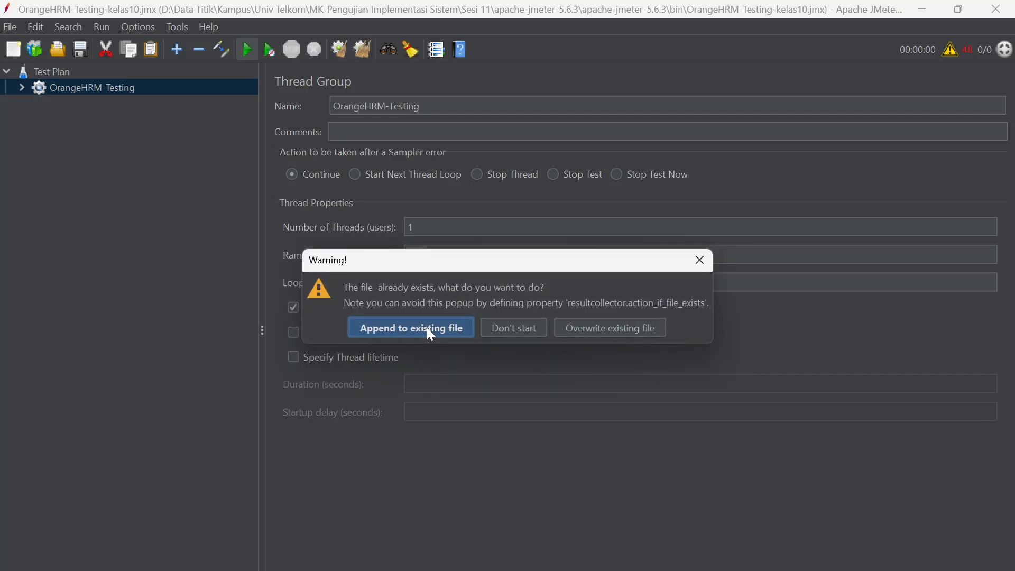
Run the test with results appended to the existing file, and display the Aggregate Report listener under the OrangeHRM-Testing thread group
click(430, 332)
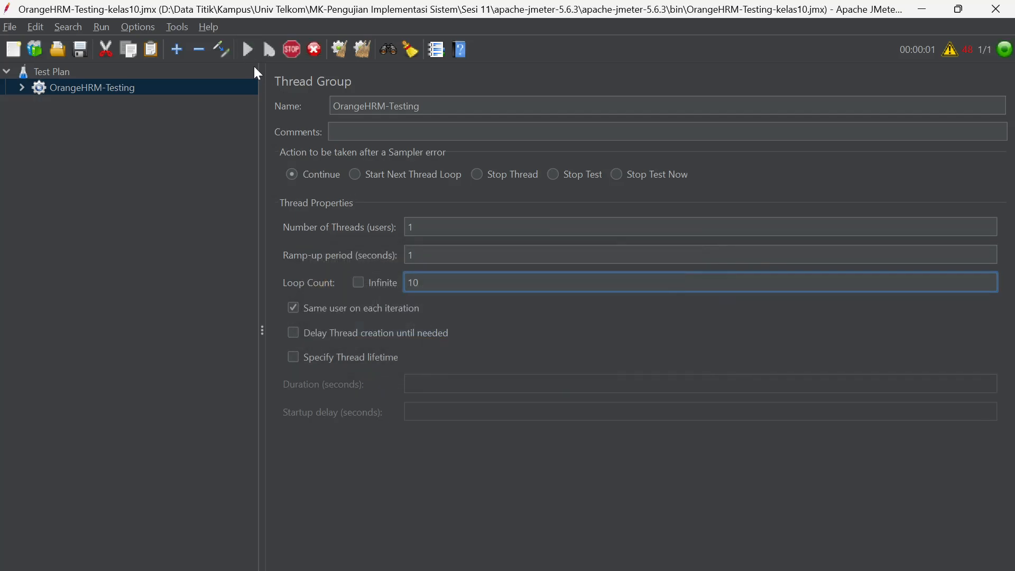
click(21, 88)
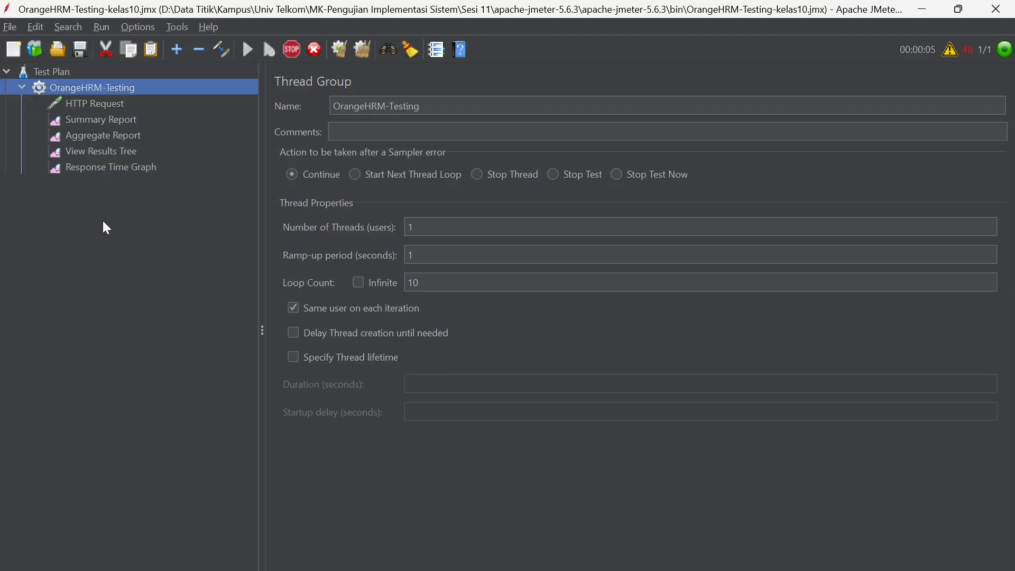
click(121, 136)
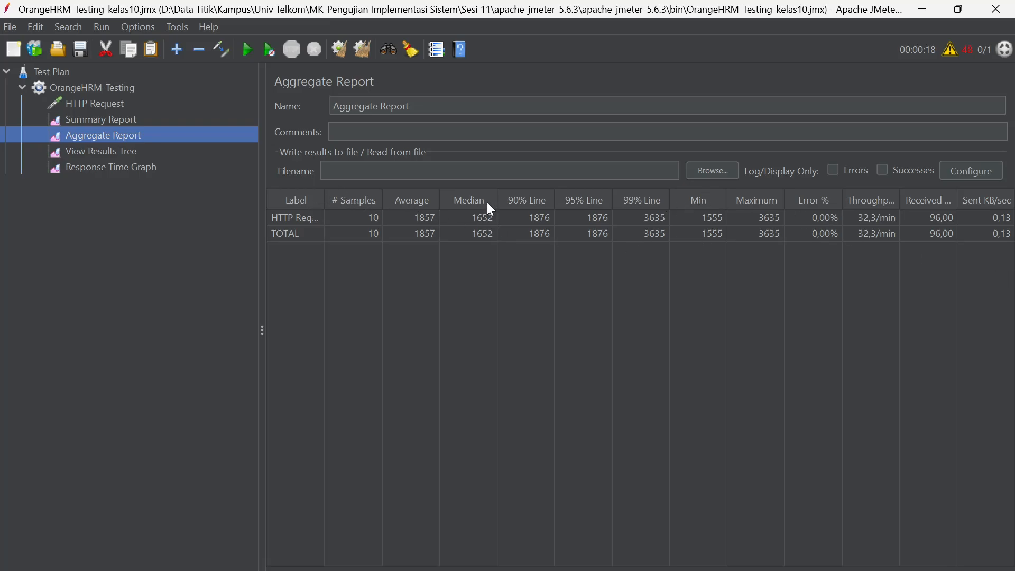
In the Word report, go to "3.1 Hasil Skenario 1 — Performance Test" and select the empty result cells of its table
key(alt+Tab)
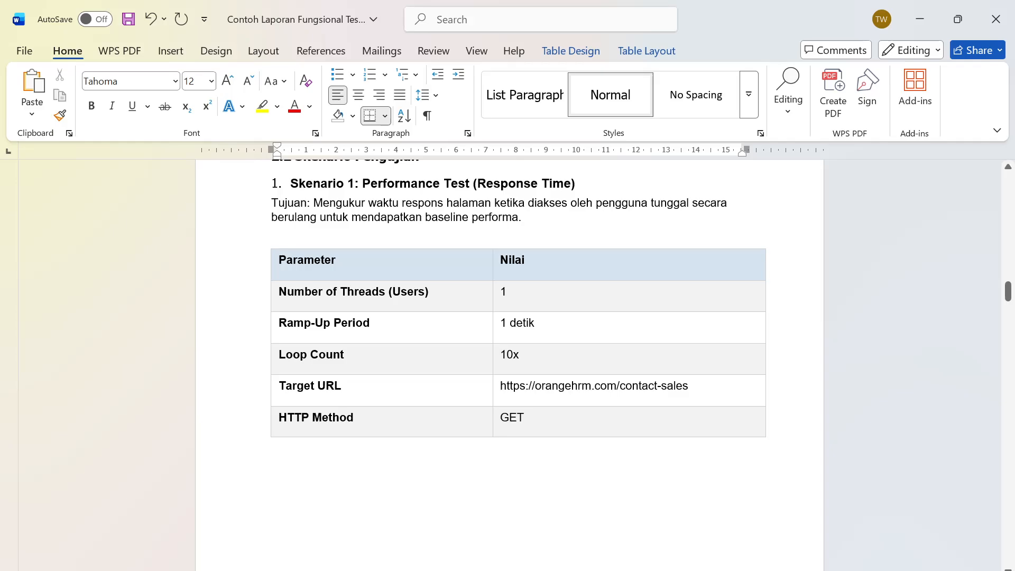
scroll(510, 365, down, 1)
scroll(545, 454, down, 15)
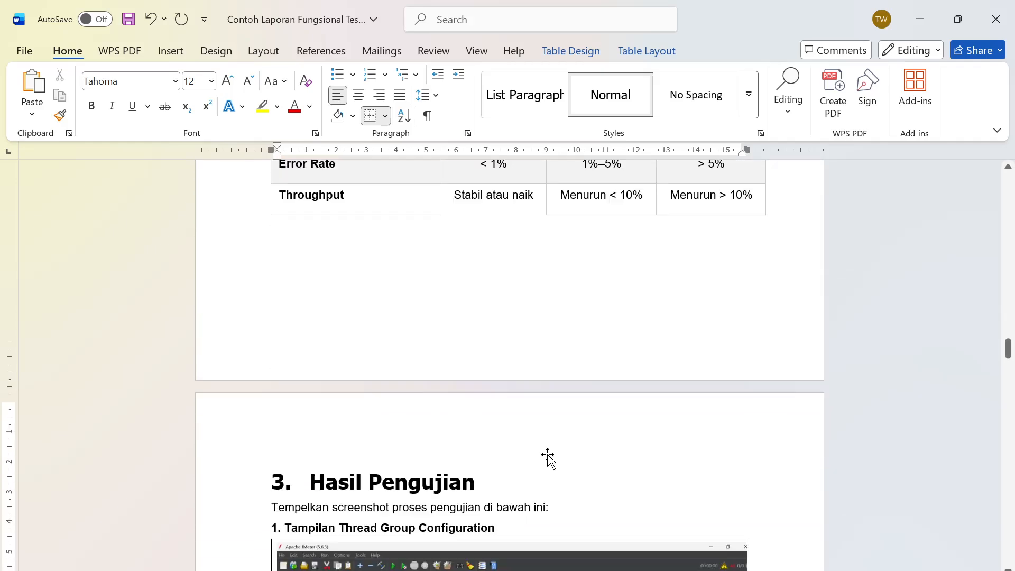
scroll(547, 455, down, 10)
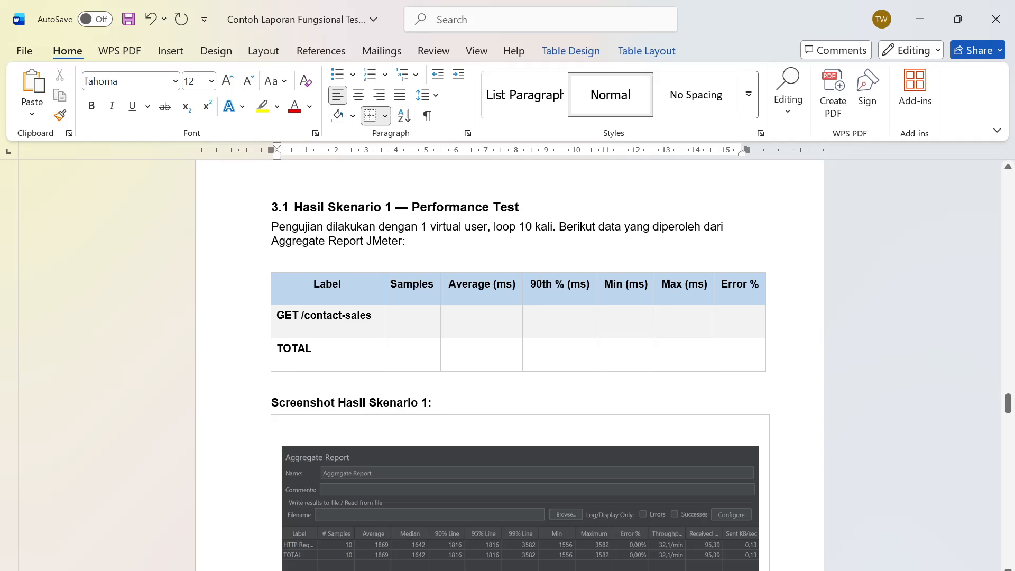
key(ctrl+v)
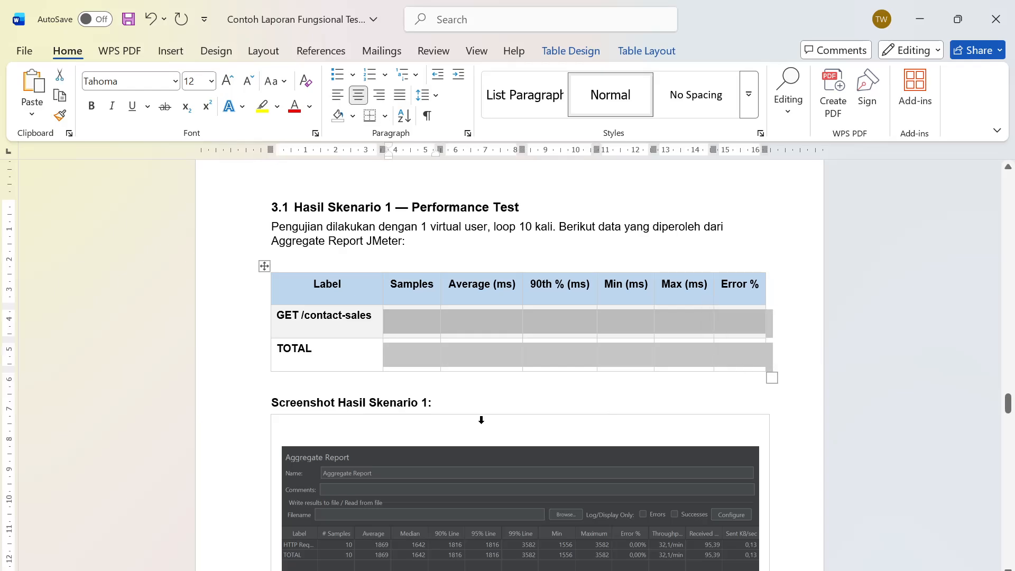
Delete the existing Aggregate Report and Response Time Graph images under "Screenshot Hasil Skenario 1"
scroll(480, 419, down, 3)
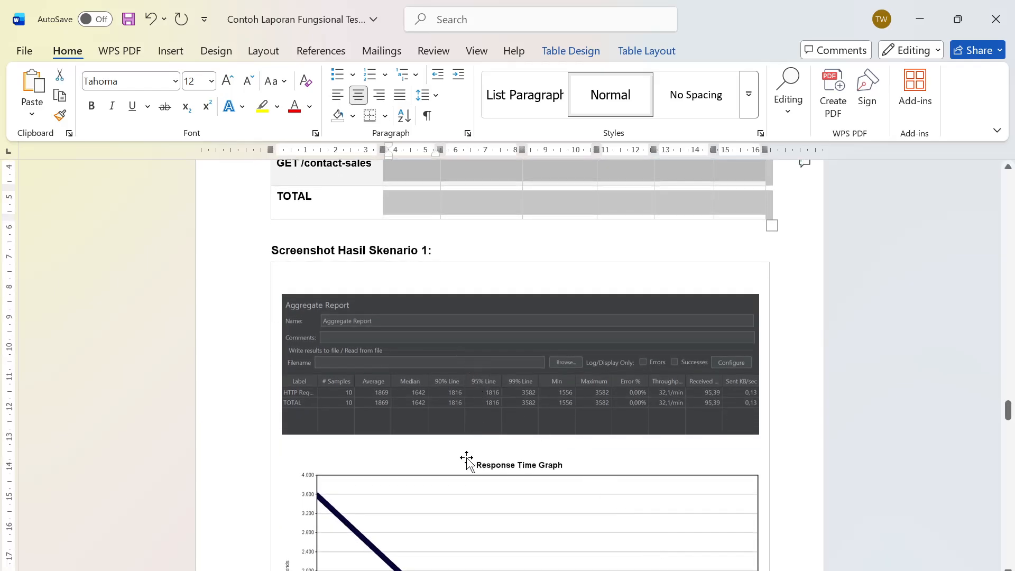
scroll(494, 433, down, 2)
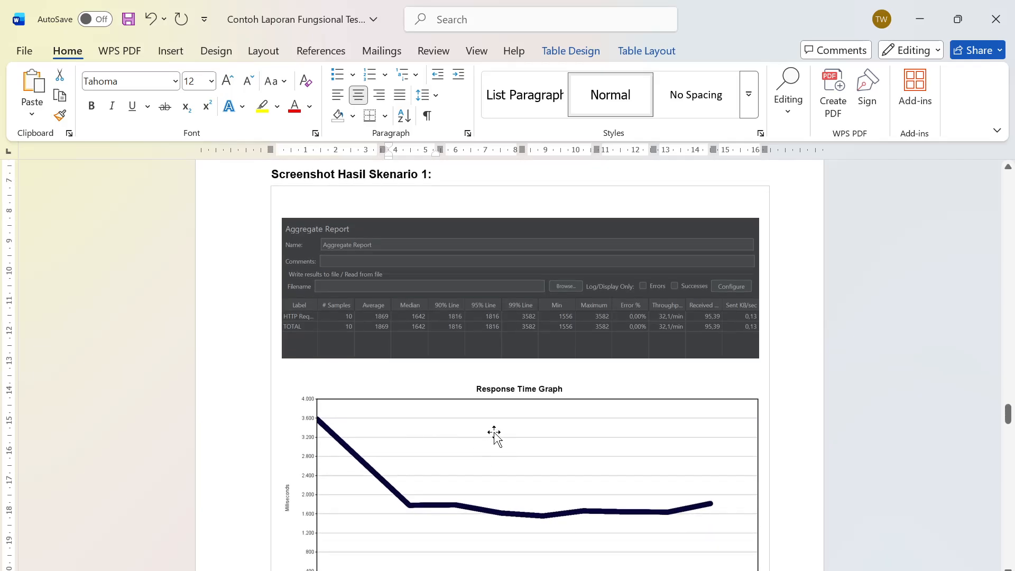
click(494, 433)
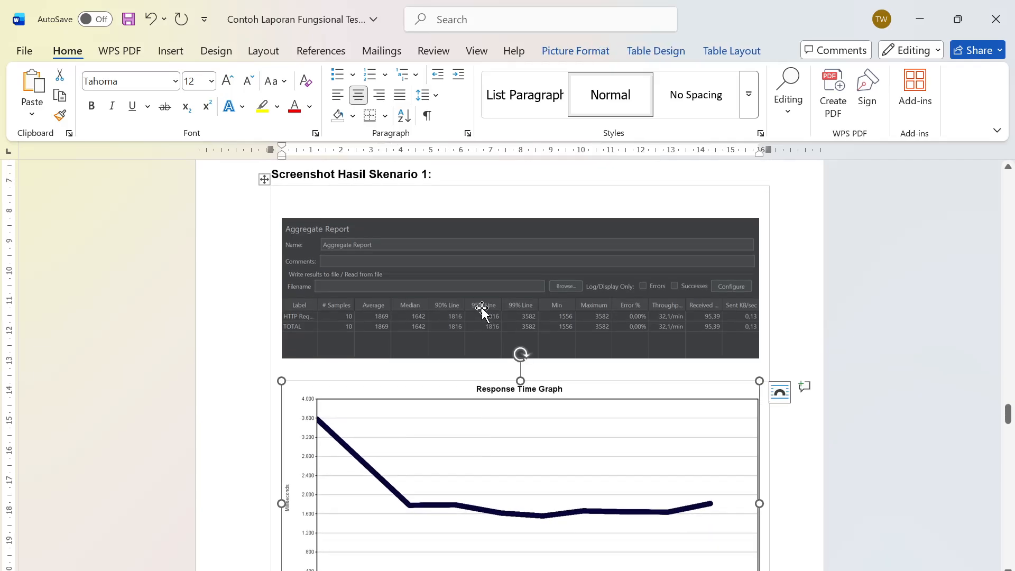
click(459, 296)
key(Delete)
key(Delete)
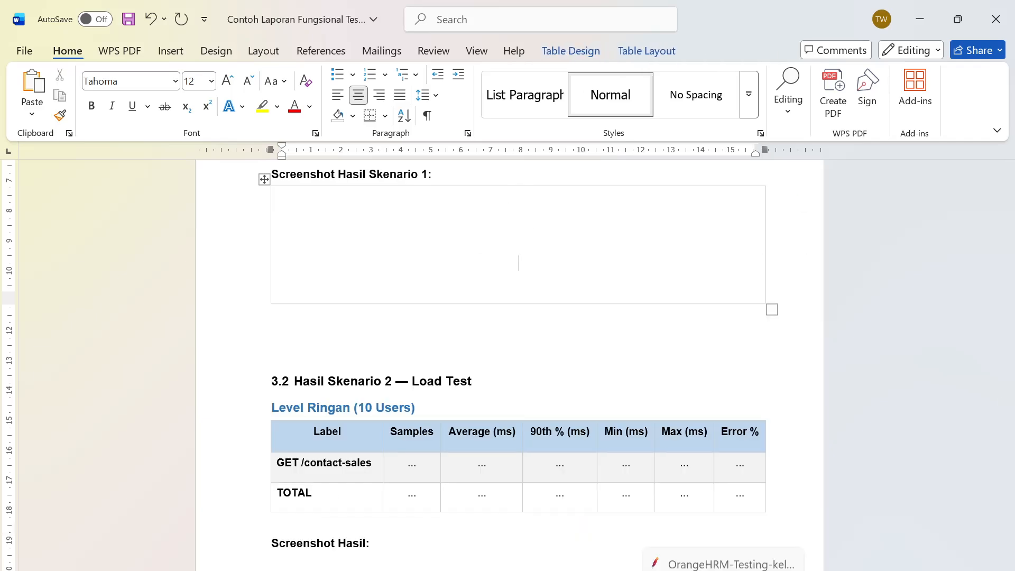
Switch to JMeter and capture a screenshot of the Aggregate Report panel, including its results table
click(723, 570)
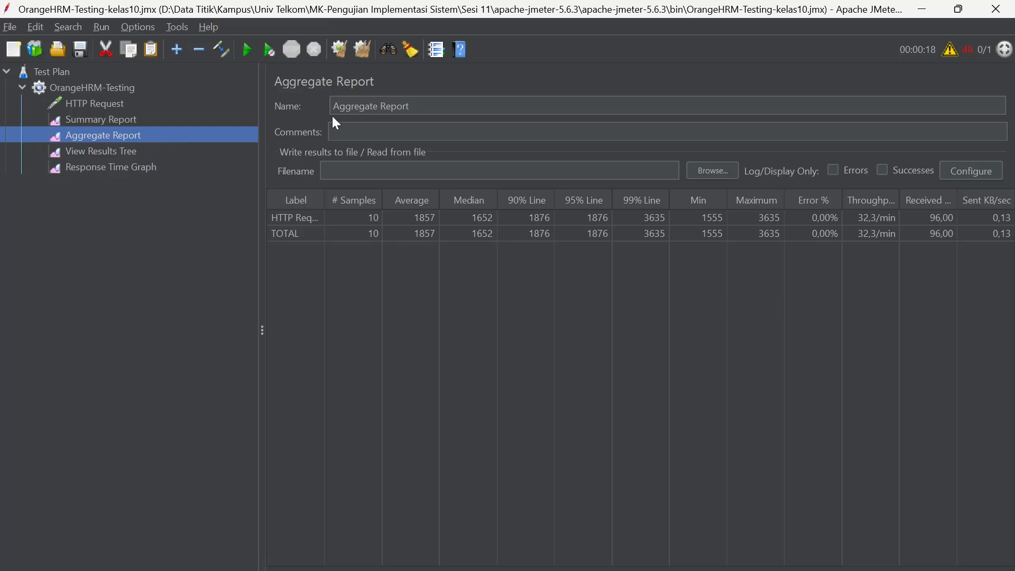
key(super+shift+s)
drag(264, 62, 1014, 303)
click(716, 508)
click(177, 44)
drag(265, 62, 1014, 311)
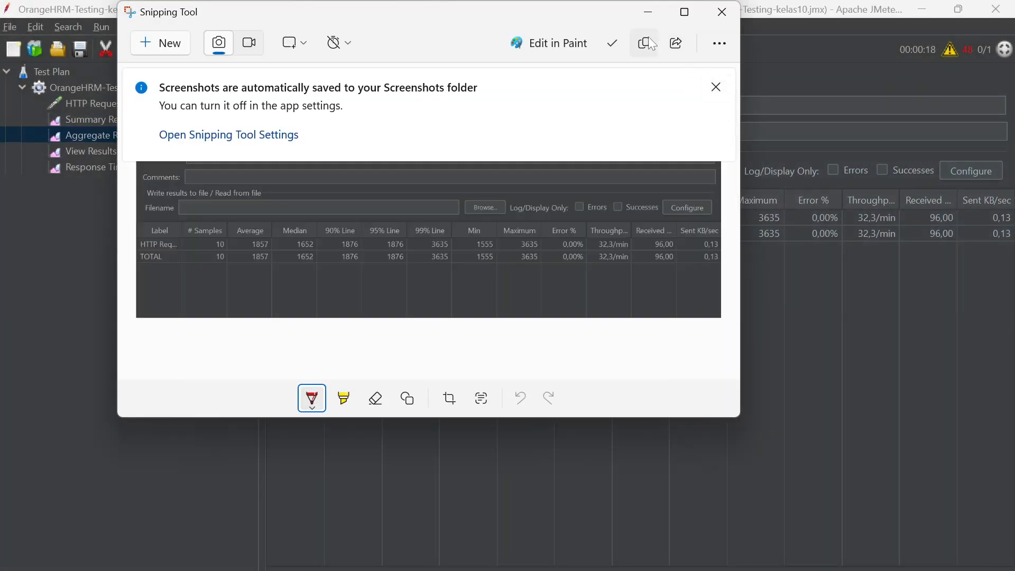
In the Word report, paste the Aggregate Report screenshot into the empty box under "Screenshot Hasil Skenario 1"
click(697, 569)
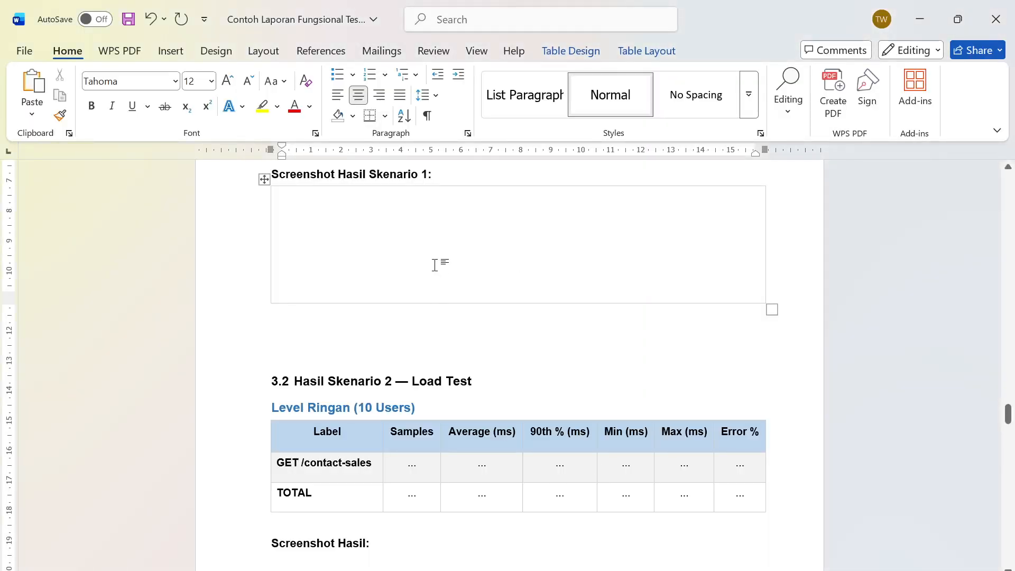
scroll(437, 263, up, 1)
click(422, 251)
key(ctrl+v)
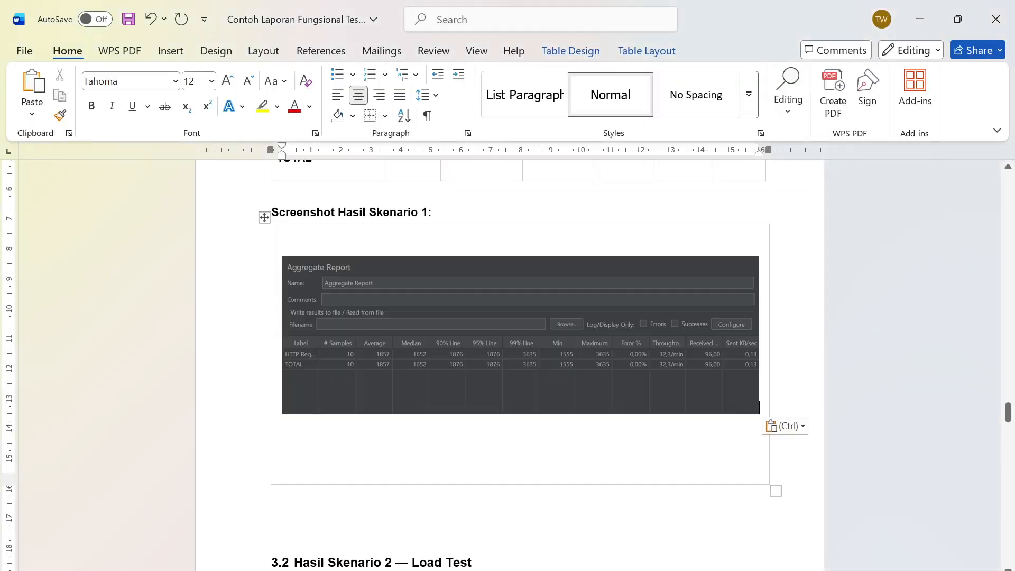
click(436, 293)
In JMeter, apply an interval of 1 ms to the Response Time Graph listener and display the graph
key(alt+Tab)
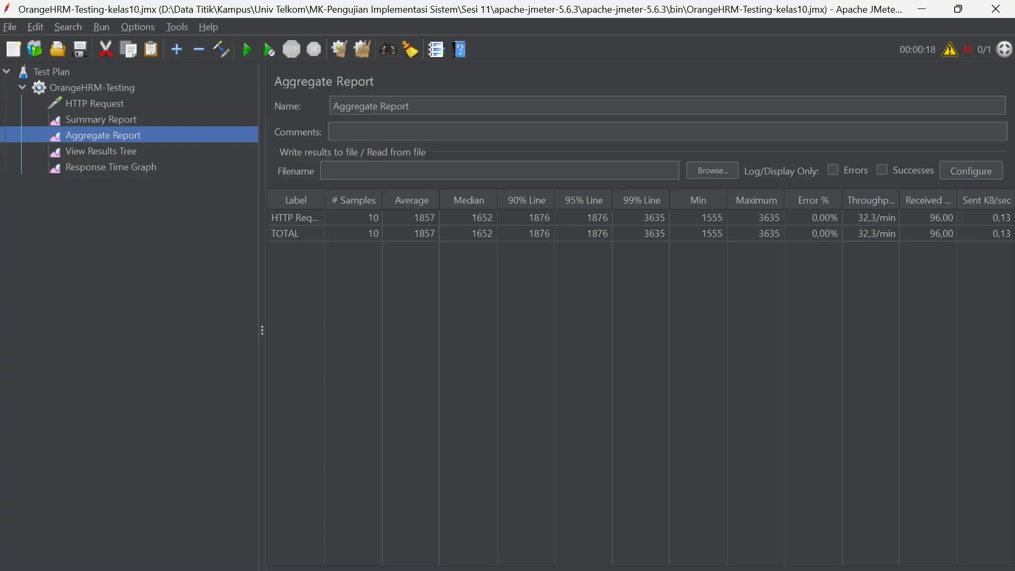
click(140, 168)
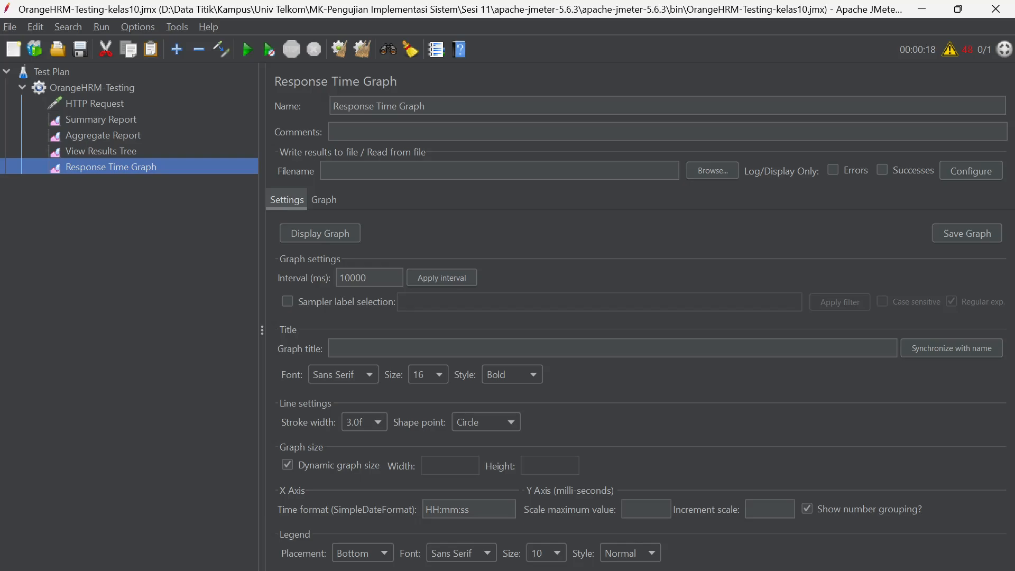
drag(368, 278, 339, 278)
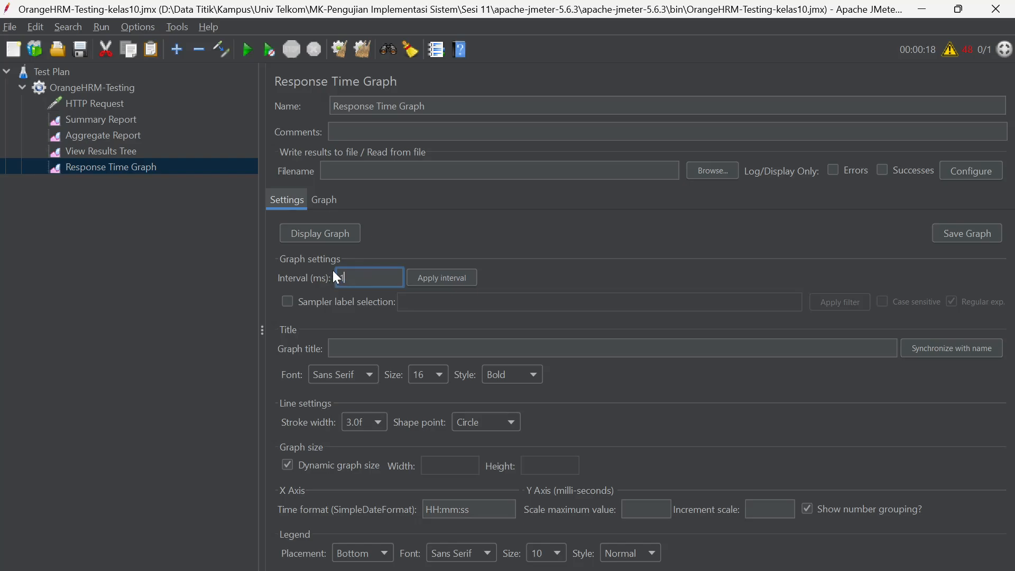
text(1)
click(439, 277)
click(318, 235)
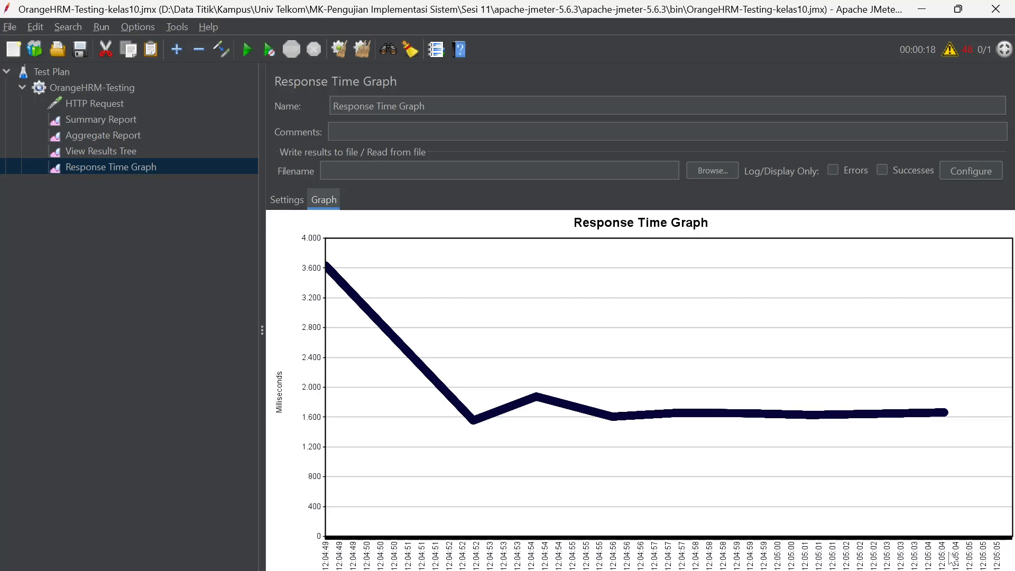
Capture a screenshot of the displayed Response Time Graph and copy it to the clipboard
key(super+shift+s)
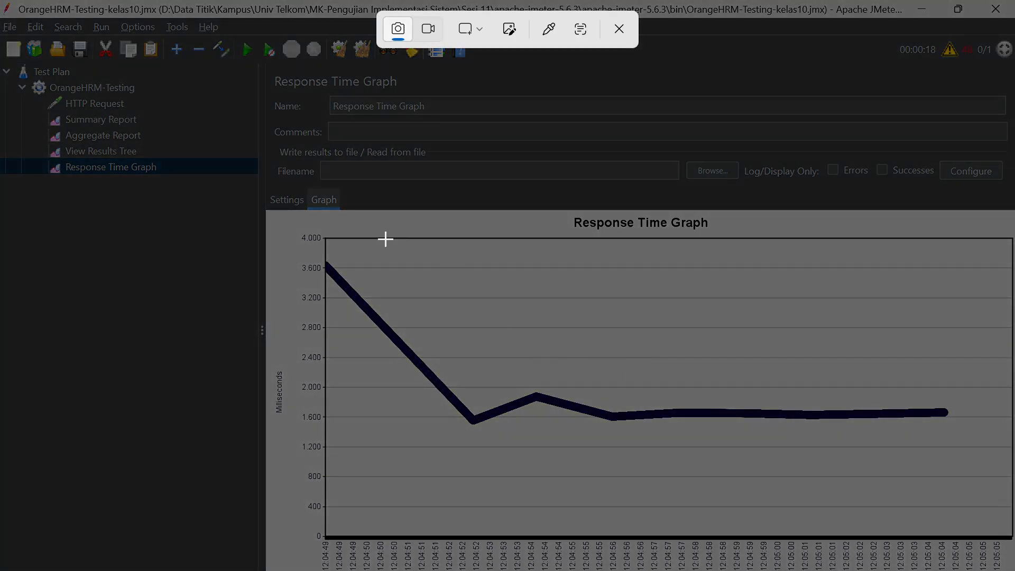
drag(274, 210, 1014, 570)
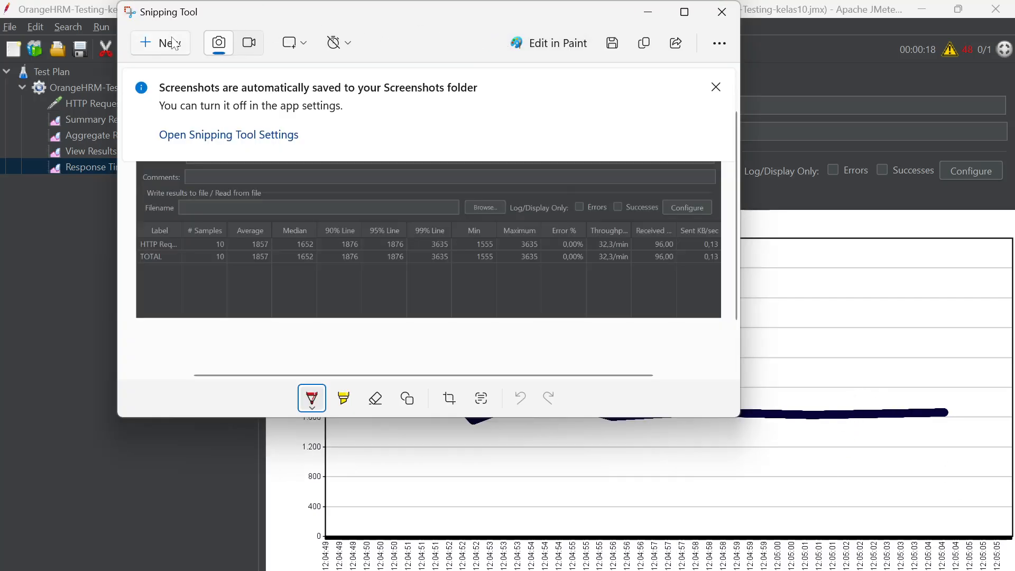
click(174, 43)
drag(268, 209, 1014, 570)
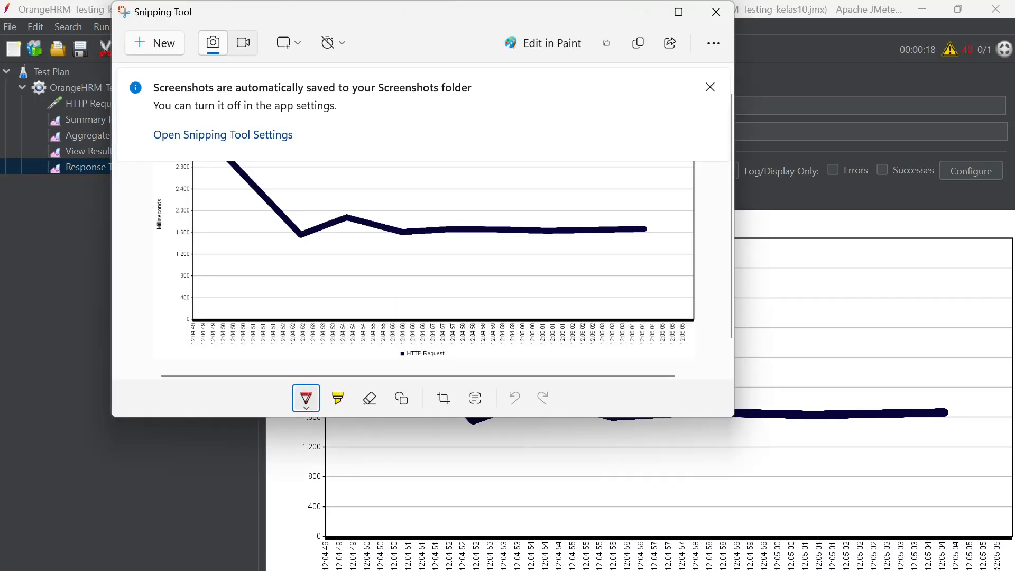
click(638, 45)
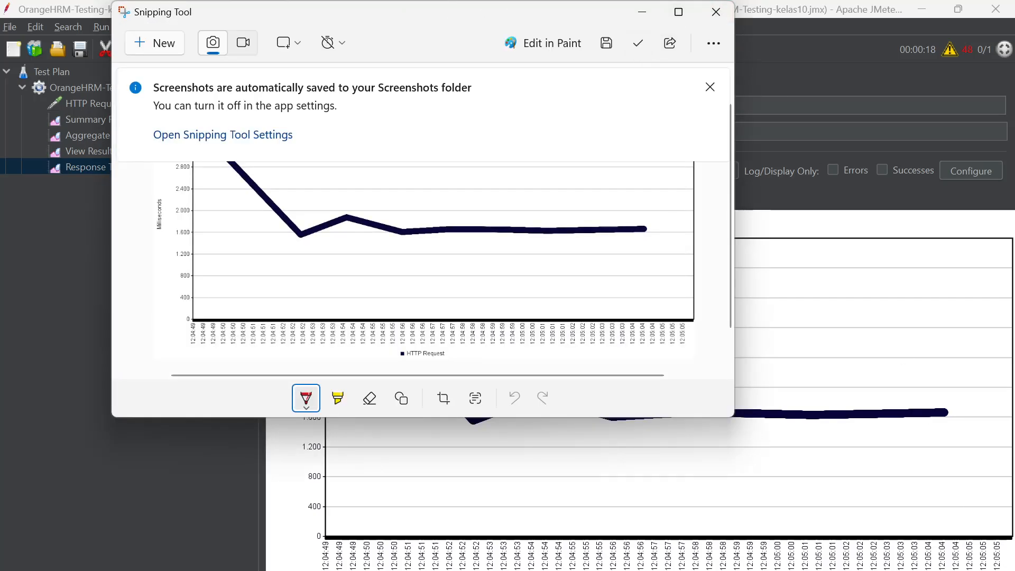
In the Word report, paste the graph screenshot below the Aggregate Report image under "Screenshot Hasil Skenario 1"
key(alt+Tab)
click(520, 444)
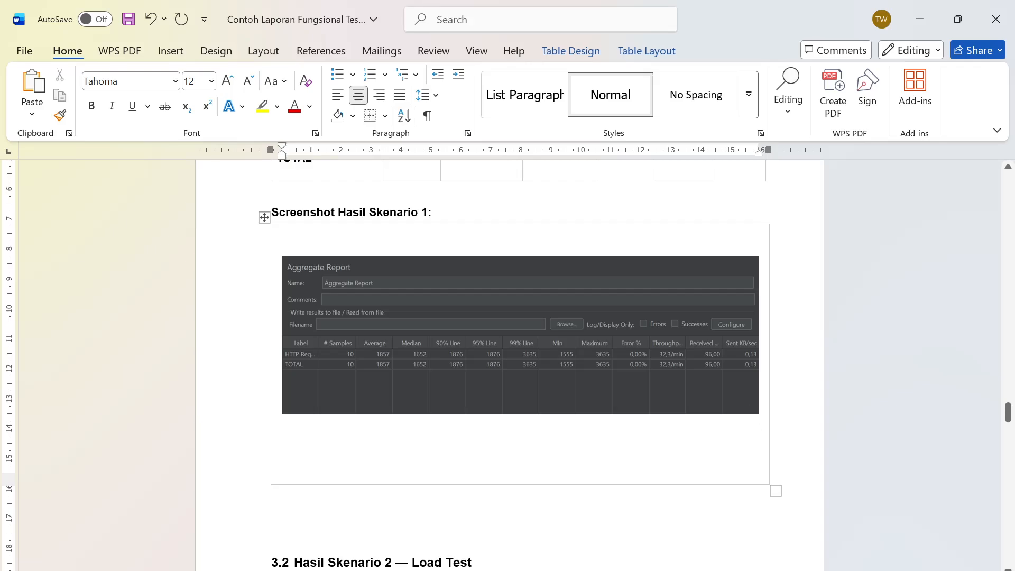
key(ctrl+v)
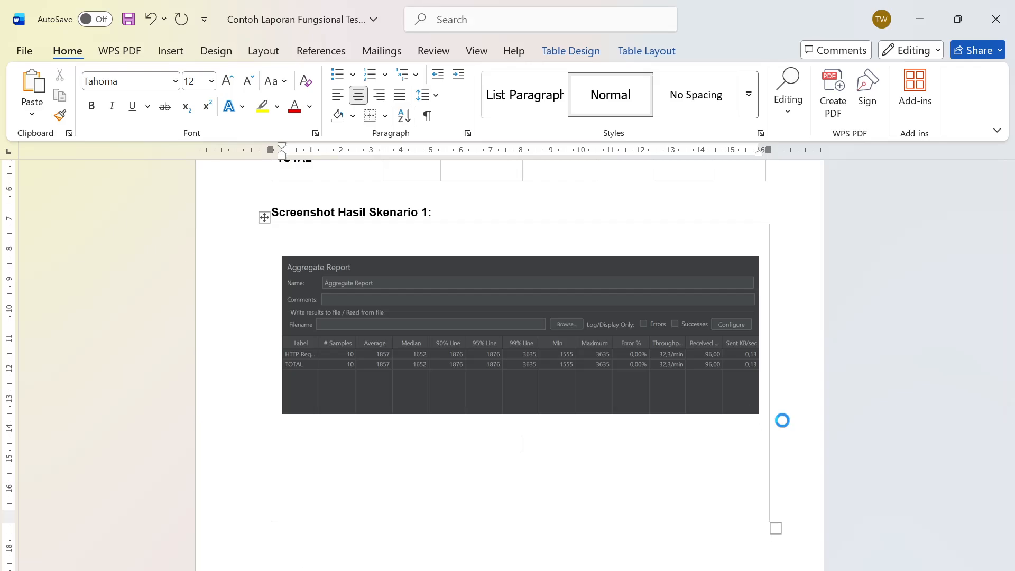
click(595, 392)
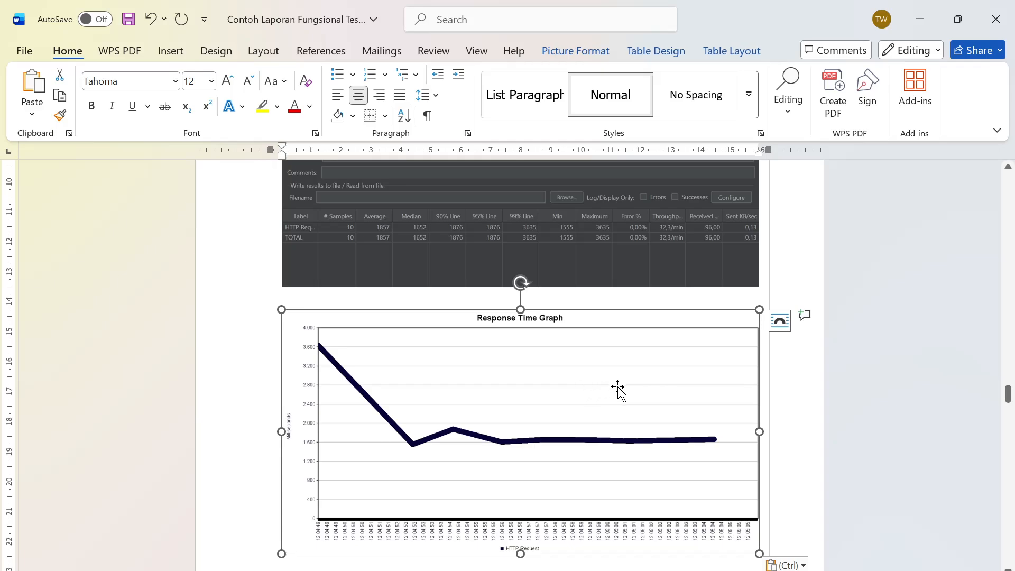
Remove the surplus blank lines above the heading "3.2 Hasil Skenario 2 — Load Test"
scroll(608, 418, down, 3)
scroll(433, 317, down, 6)
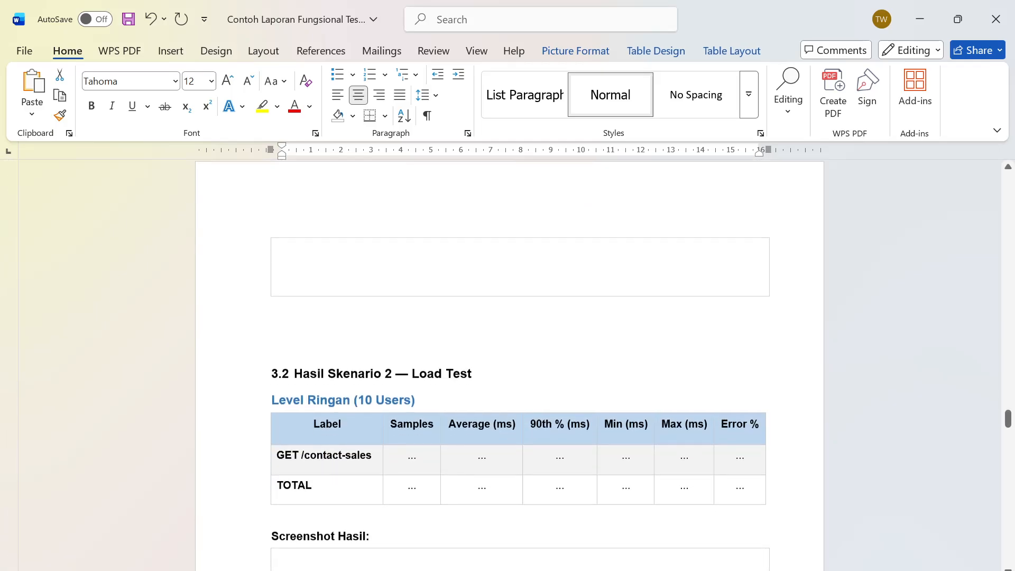
click(432, 317)
key(BackSpace)
key(BackSpace)
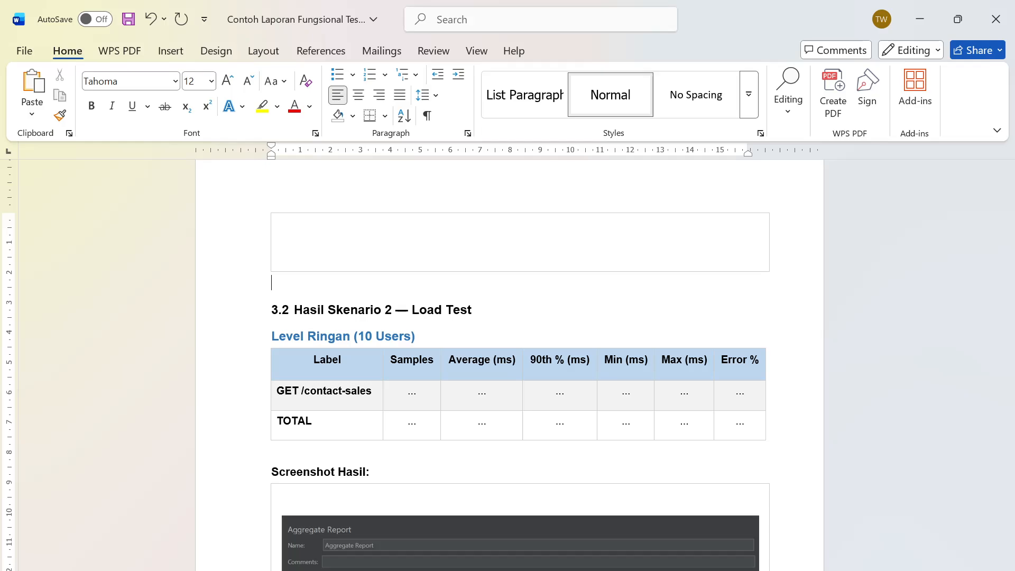
Show the OrangeHRM-Testing thread group in JMeter, and look up the load levels under "Skenario 2: Load Test" in the Word report
key(alt+Tab)
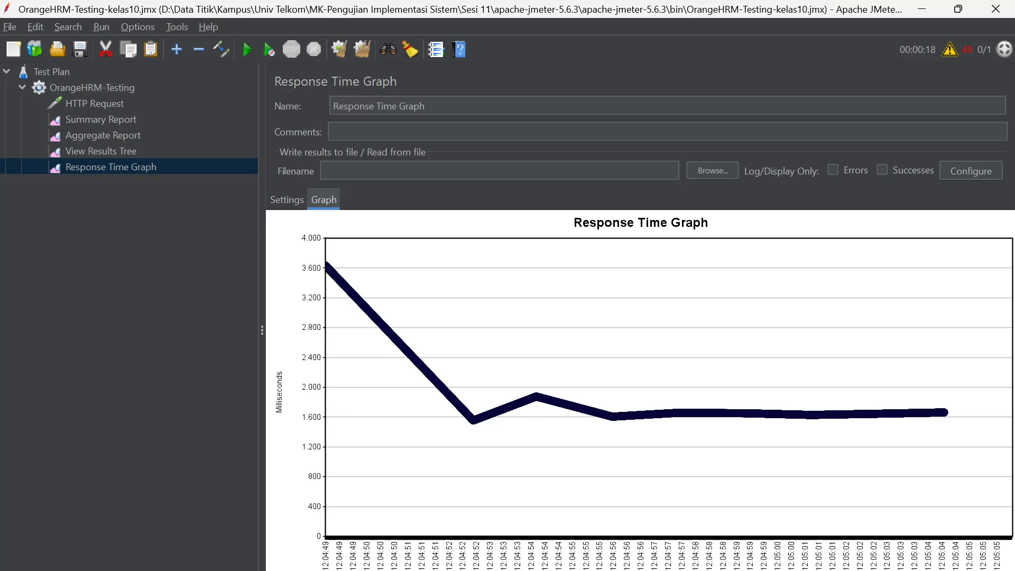
double_click(132, 87)
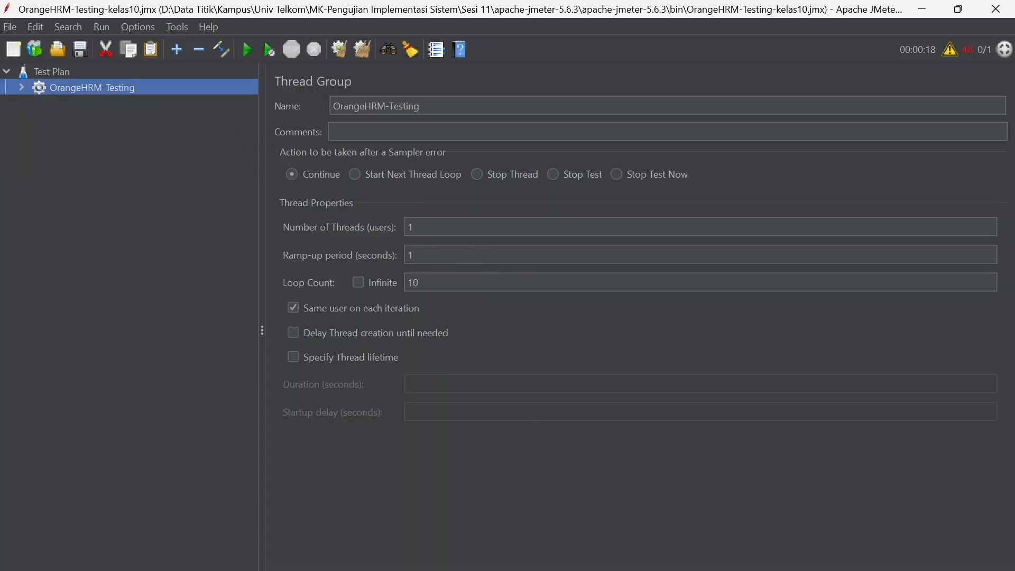
key(alt+Tab)
scroll(562, 410, up, 20)
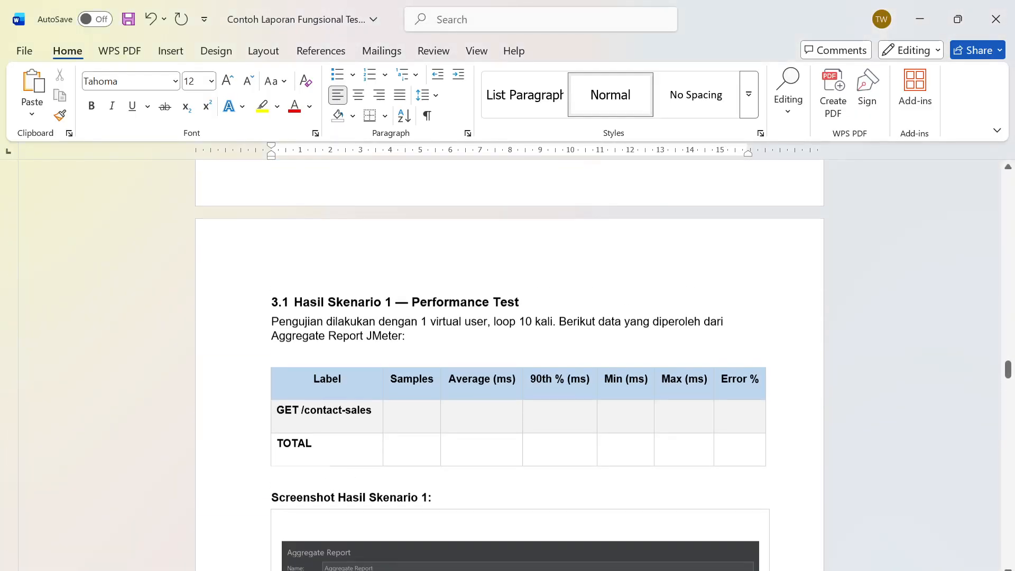
scroll(542, 404, up, 20)
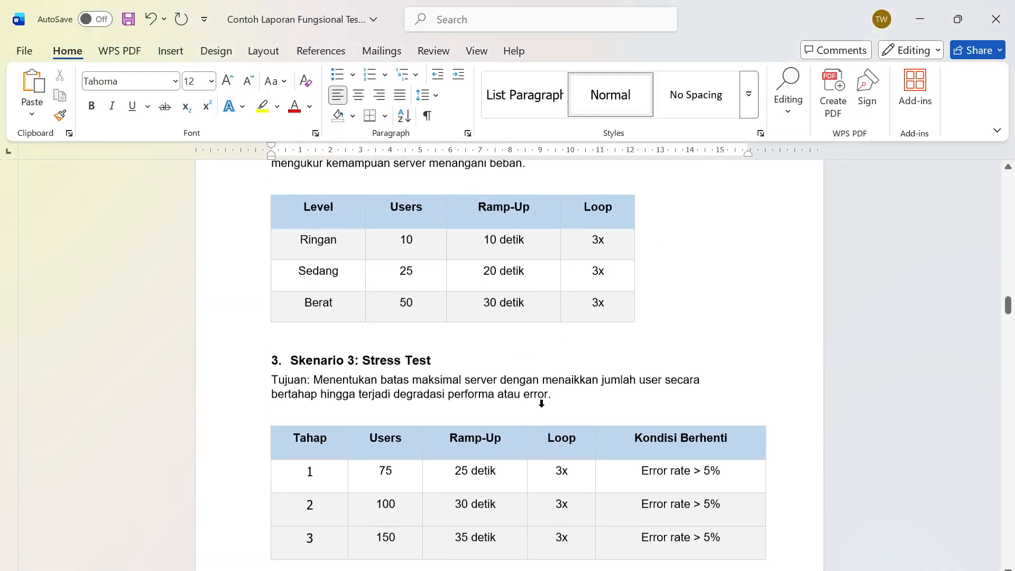
scroll(541, 404, down, 3)
scroll(541, 403, up, 7)
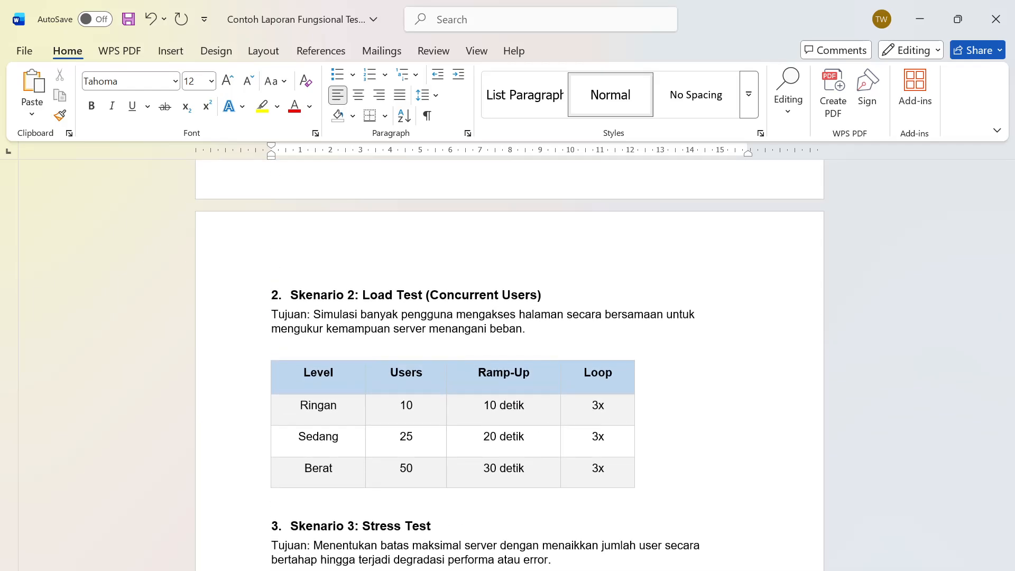
In JMeter, set the OrangeHRM-Testing thread group to 10 users, a 10-second ramp-up period and a loop count of 3
key(alt+Tab)
double_click(138, 88)
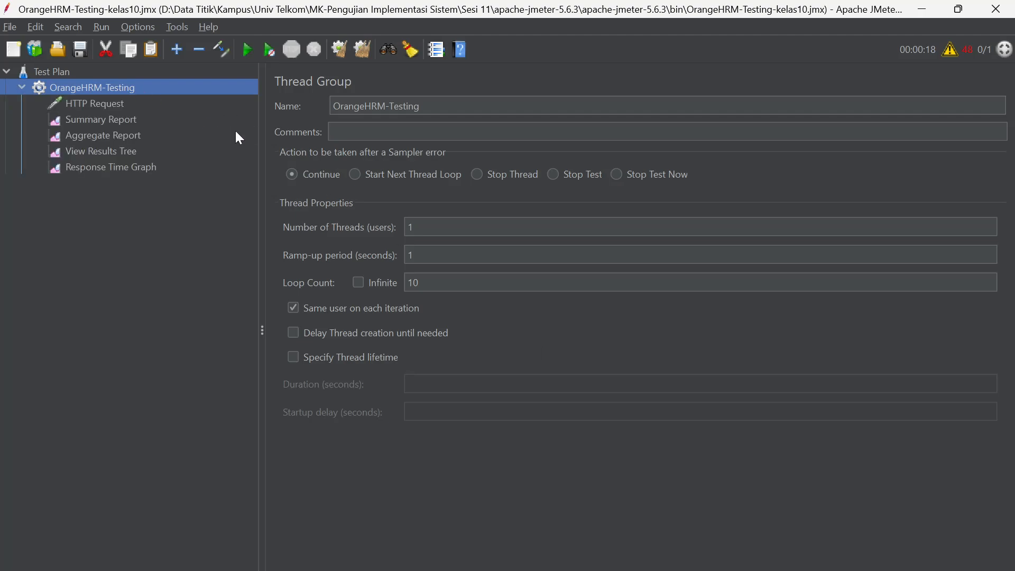
click(433, 228)
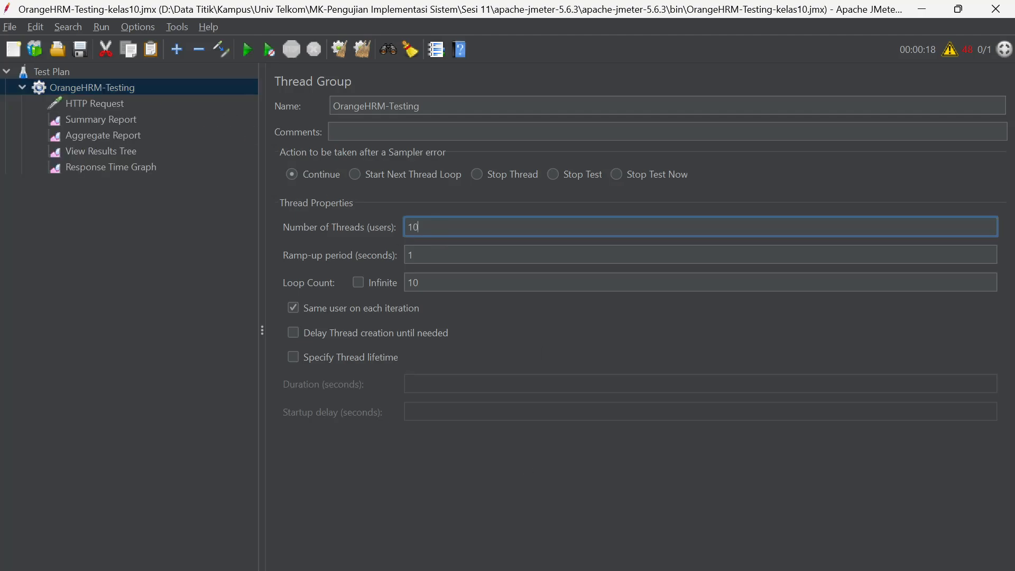
key(Tab)
key(BackSpace)
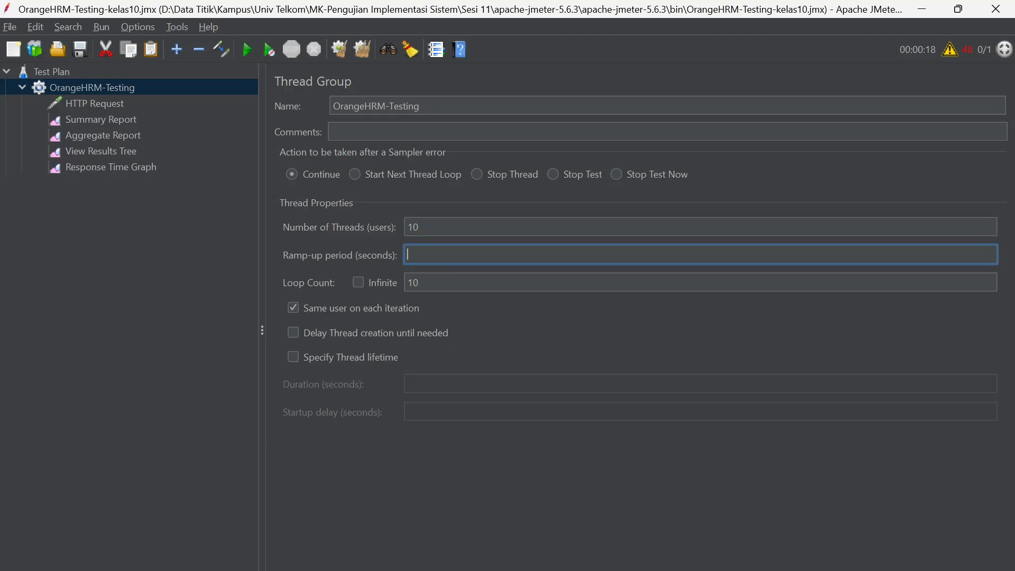
text(3)
click(740, 570)
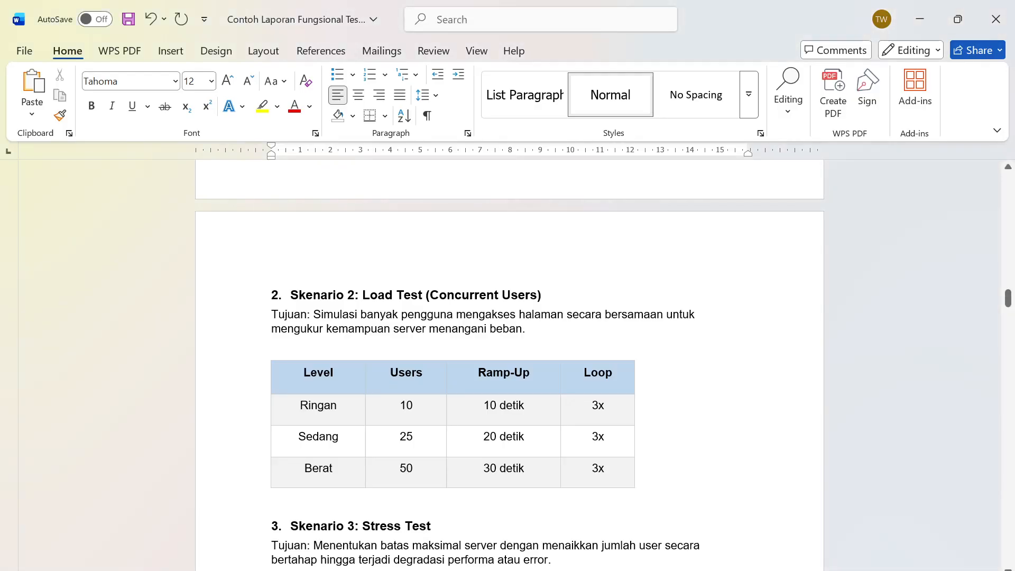
key(alt+Tab)
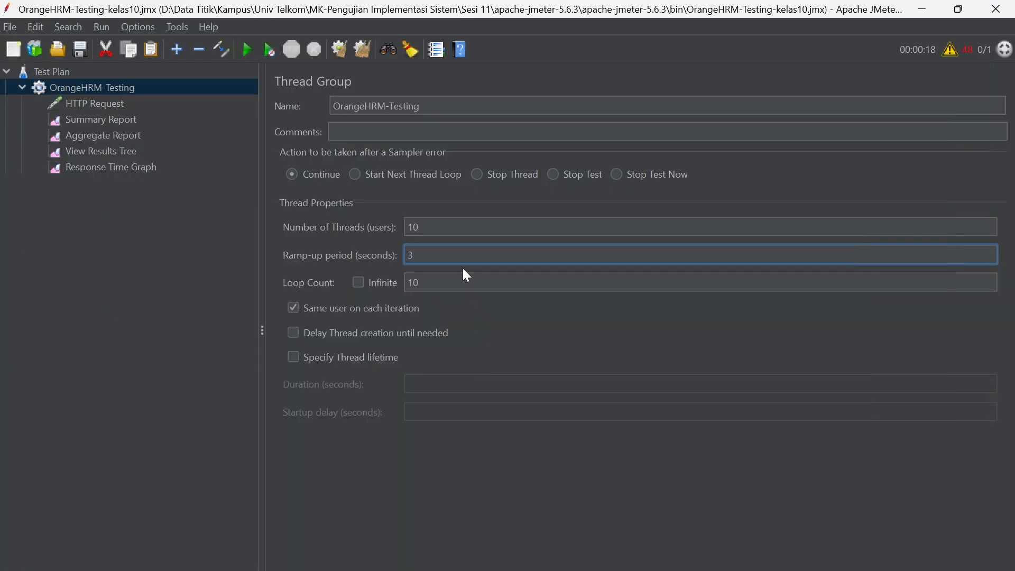
text(0)
key(Tab)
key(BackSpace)
key(BackSpace)
text(3)
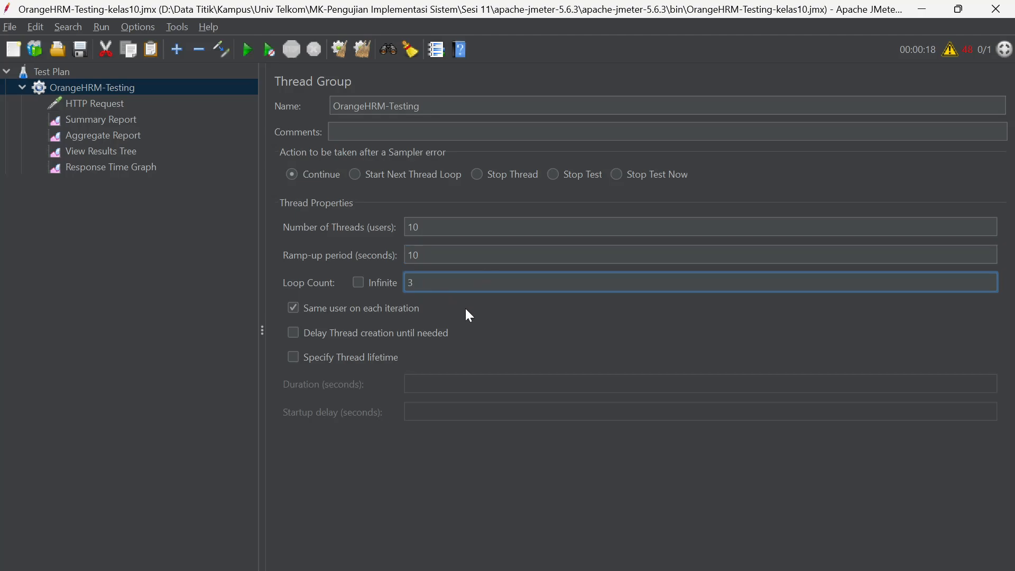
Run the load test with results appended to the existing file, and display the Aggregate Report listener
click(247, 50)
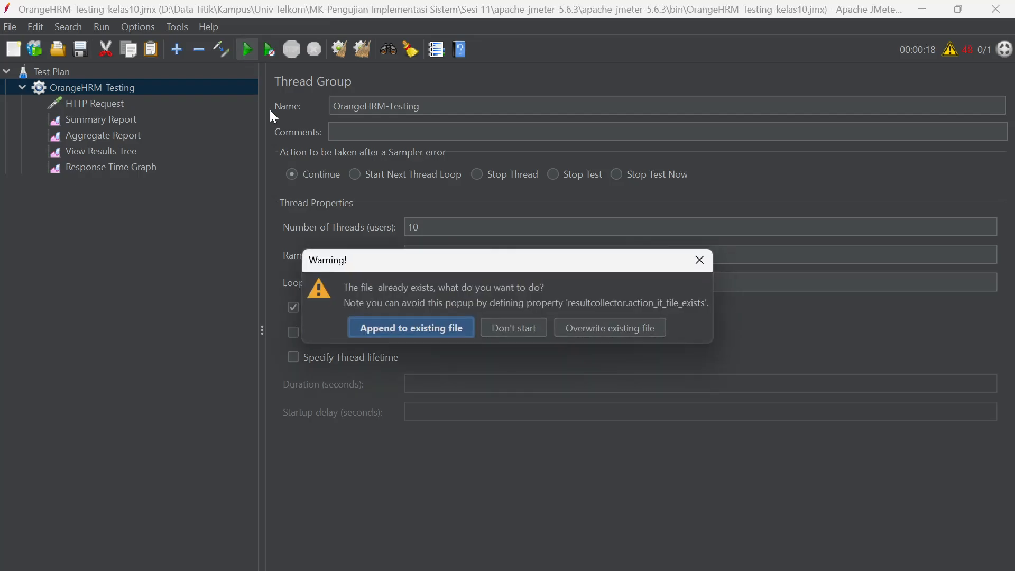
click(381, 335)
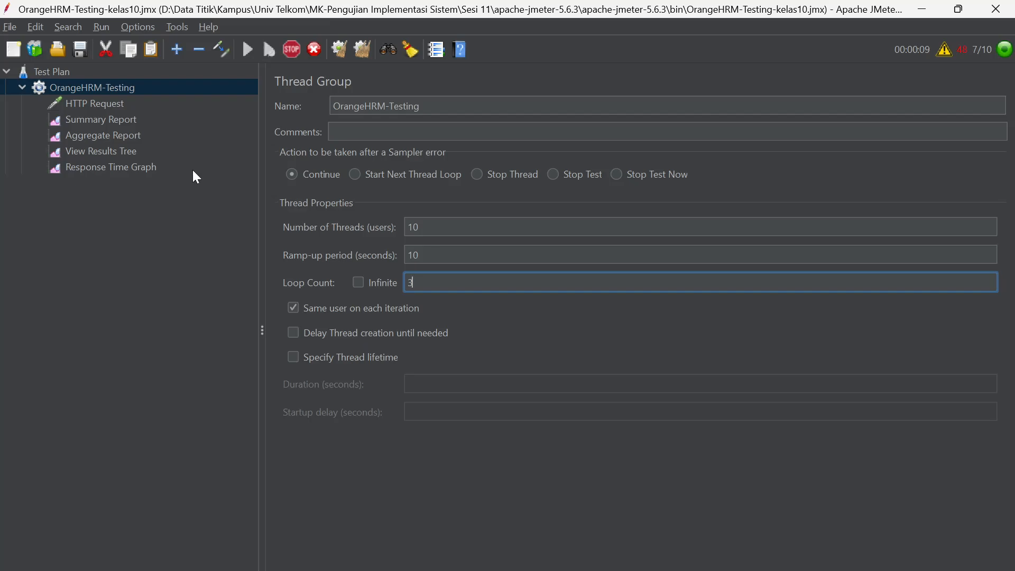
click(119, 136)
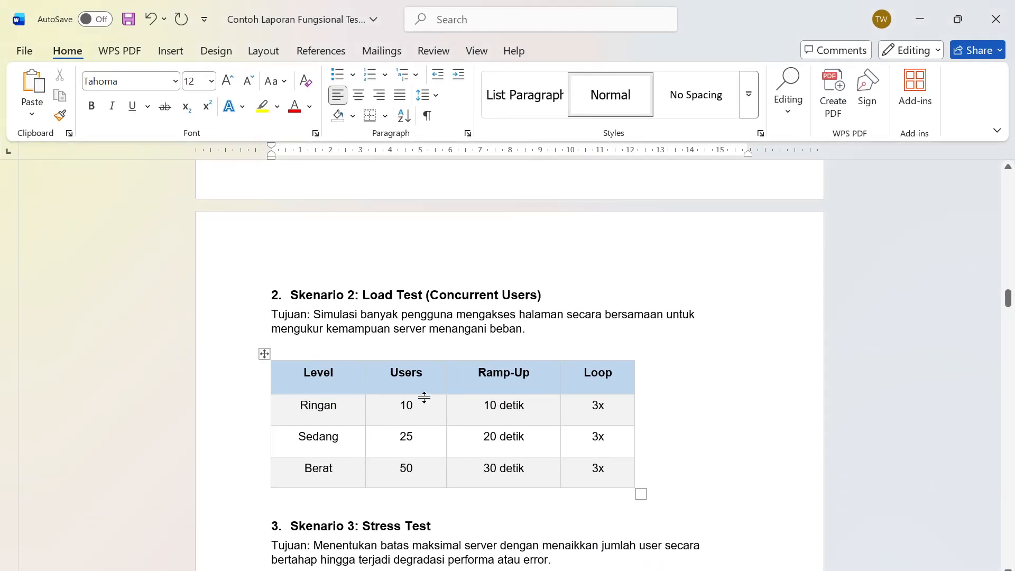
Review the Word report from the Load Test scenario through the results sections to the performance target statement under "4. Kesimpulan"
scroll(423, 398, down, 10)
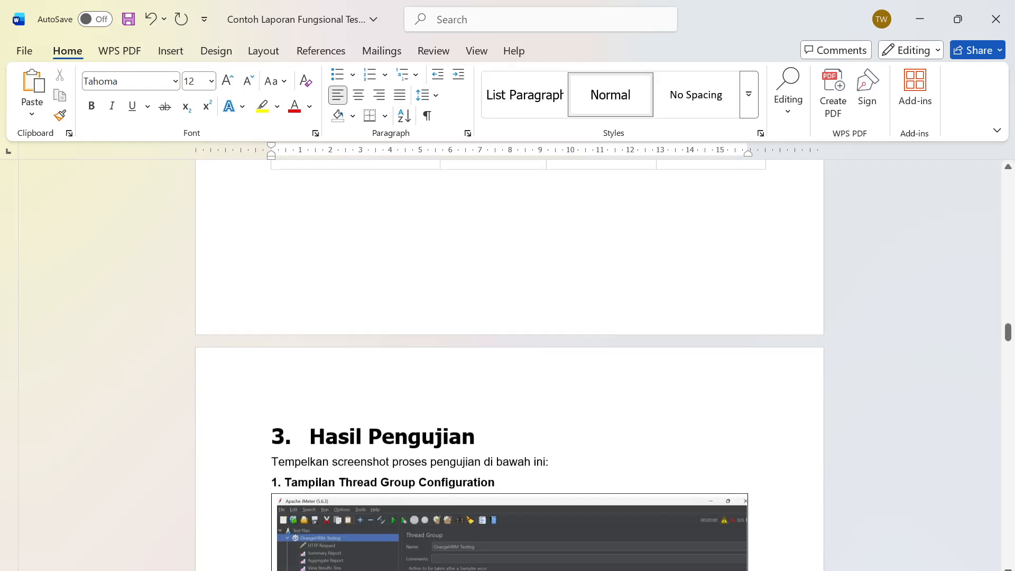
scroll(507, 364, down, 15)
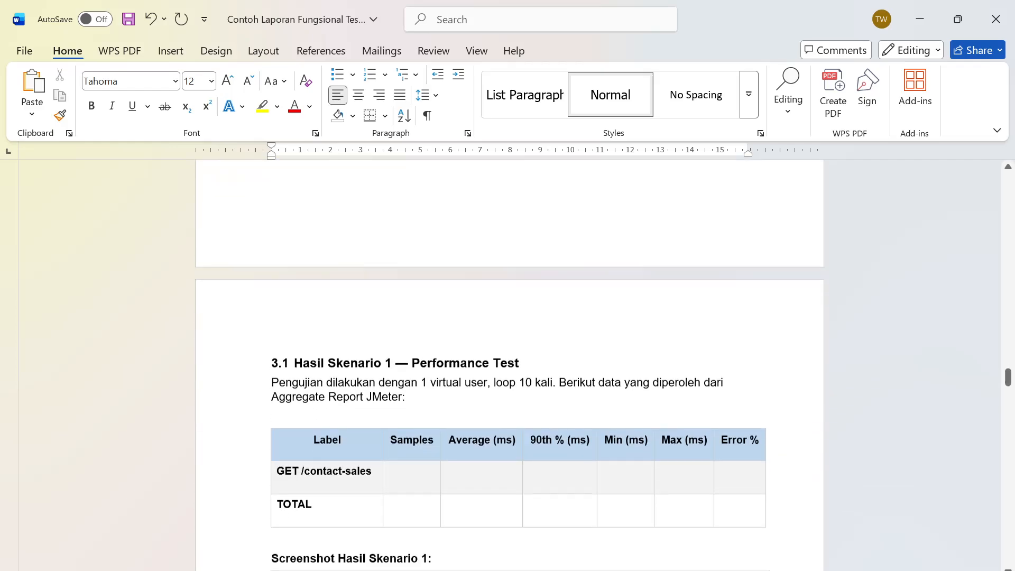
scroll(412, 447, down, 15)
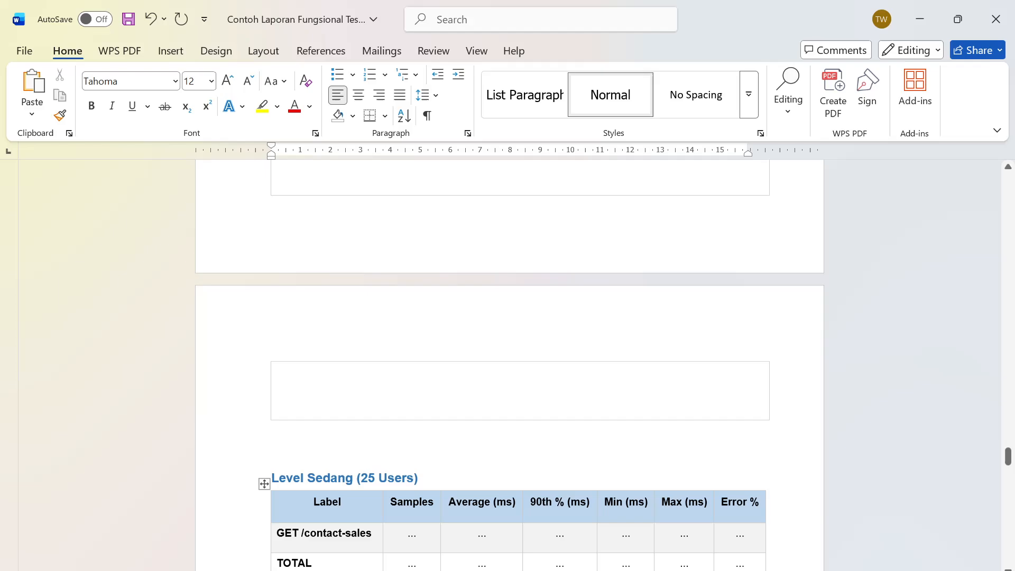
scroll(415, 445, down, 15)
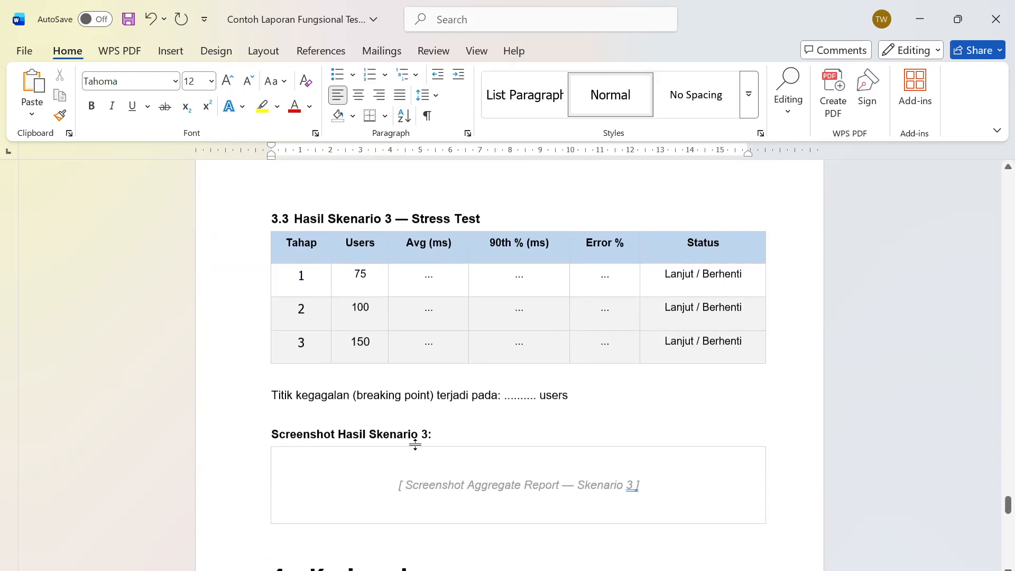
scroll(415, 446, down, 10)
scroll(415, 445, up, 5)
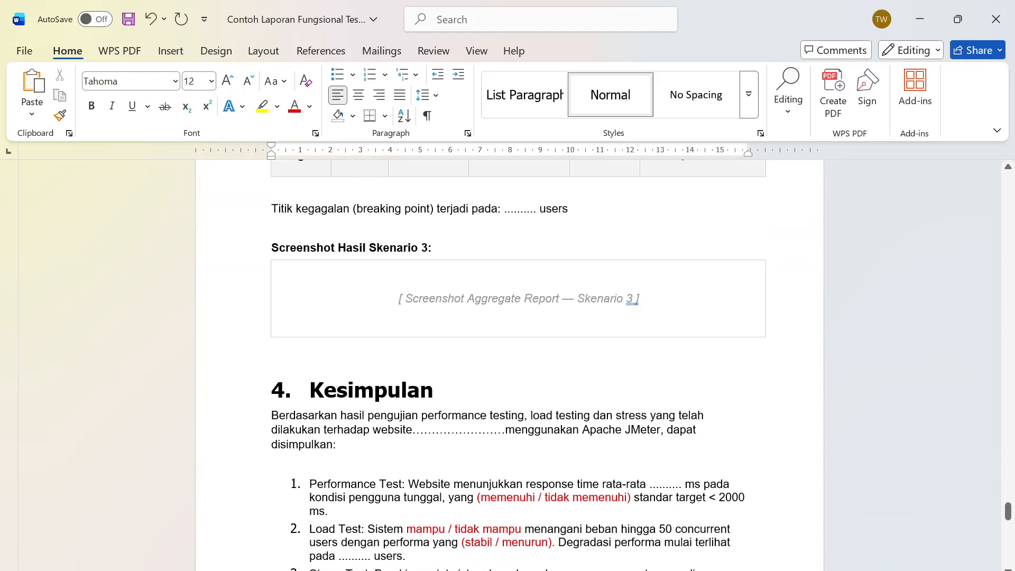
scroll(507, 359, down, 4)
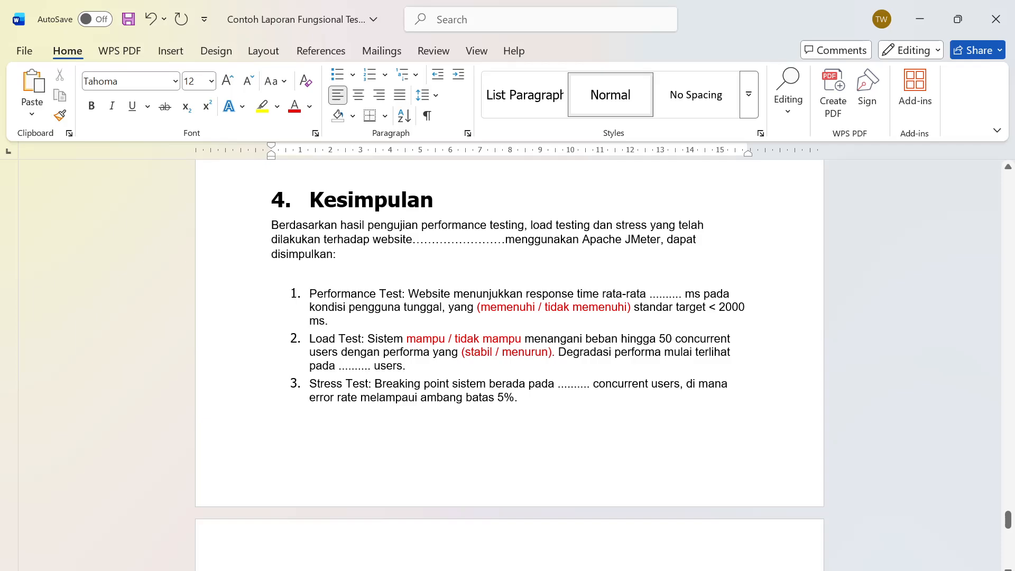
click(709, 307)
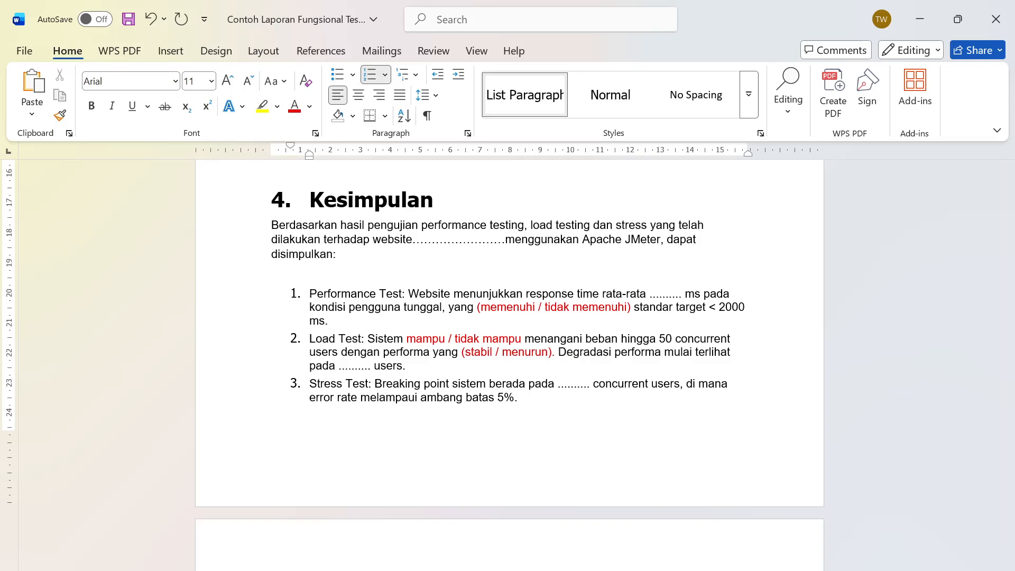
Switch to JMeter and examine the status of all HTTP Request samples in the View Results Tree listener
click(657, 500)
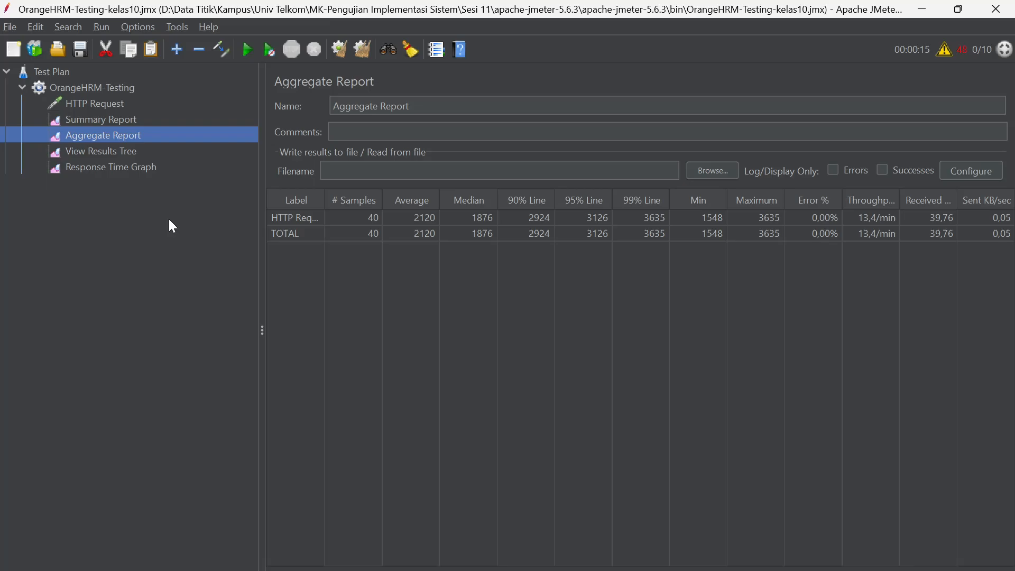
click(112, 153)
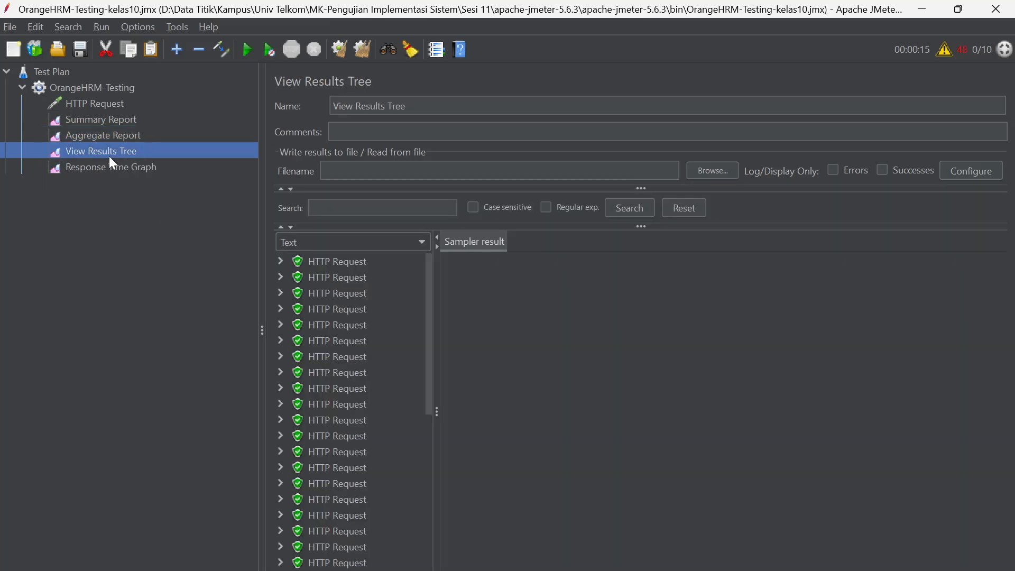
scroll(370, 417, down, 5)
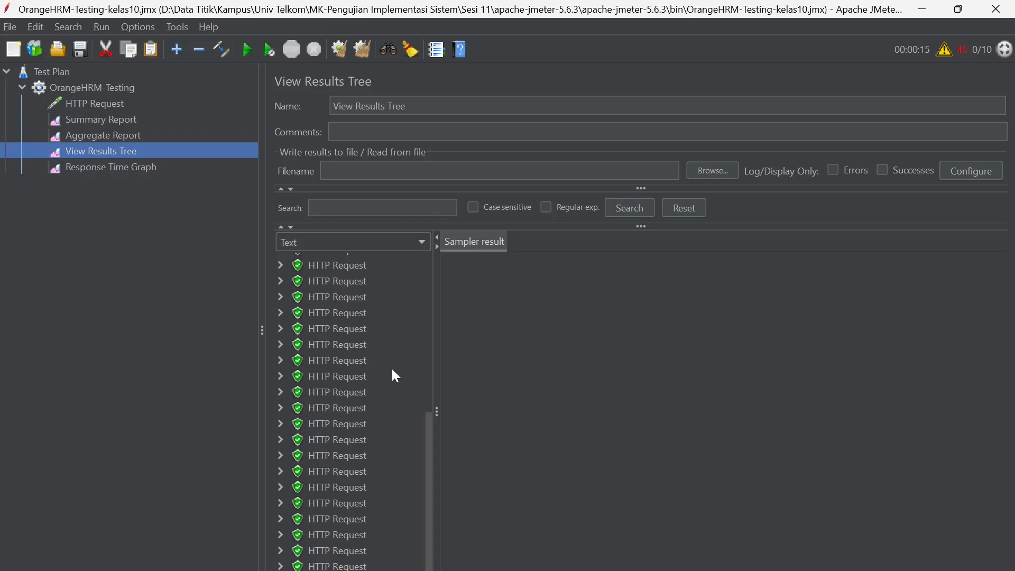
scroll(393, 375, up, 3)
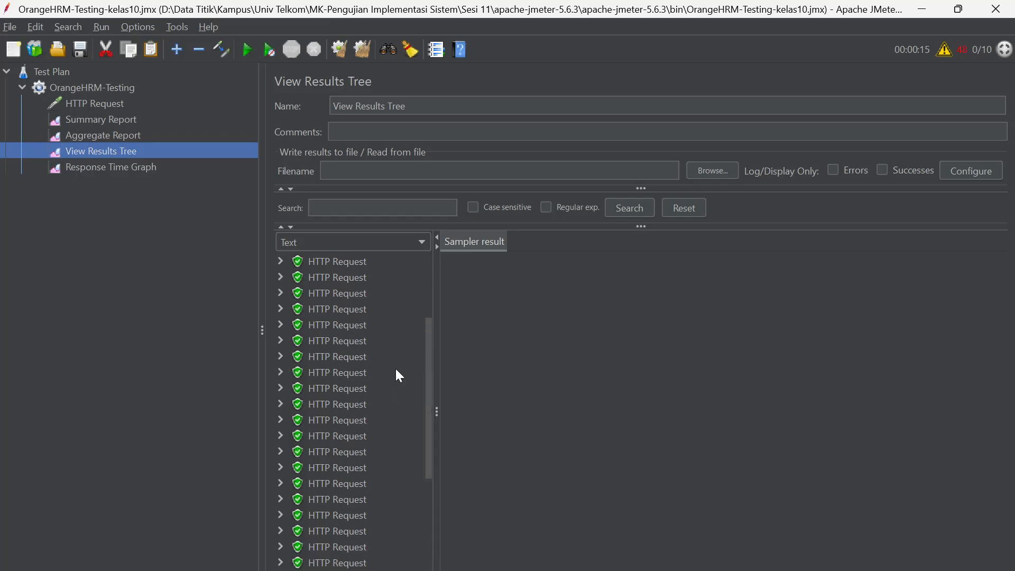
scroll(396, 369, down, 3)
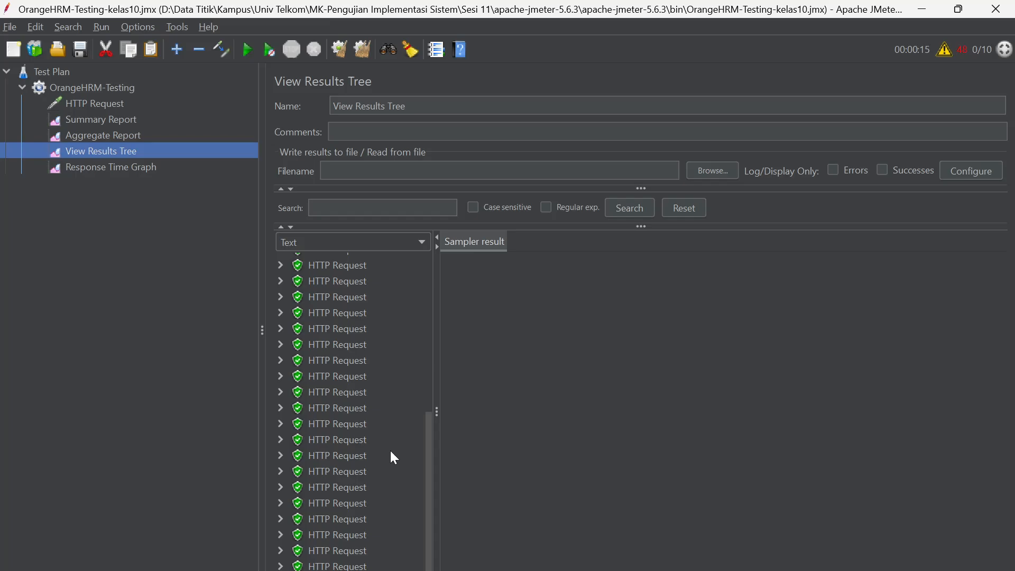
scroll(391, 451, up, 10)
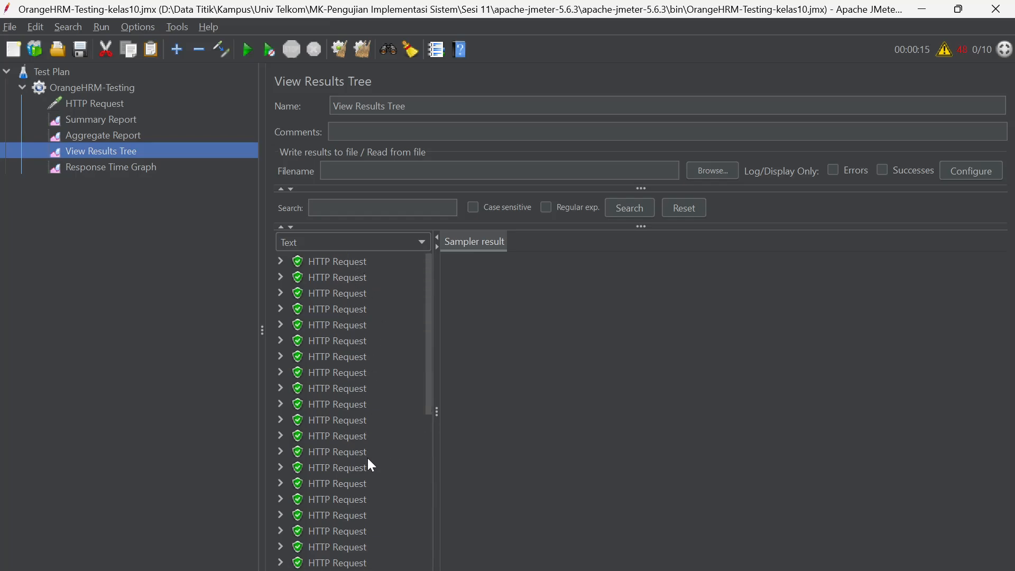
scroll(402, 358, down, 10)
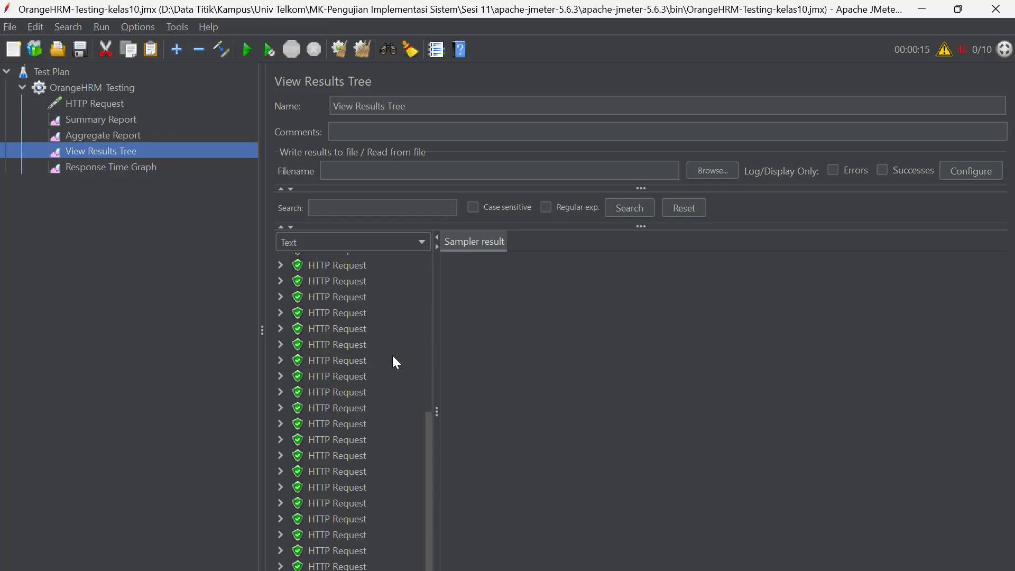
Examine the load test's Response Time Graph, and display the Aggregate Report listener again
click(144, 168)
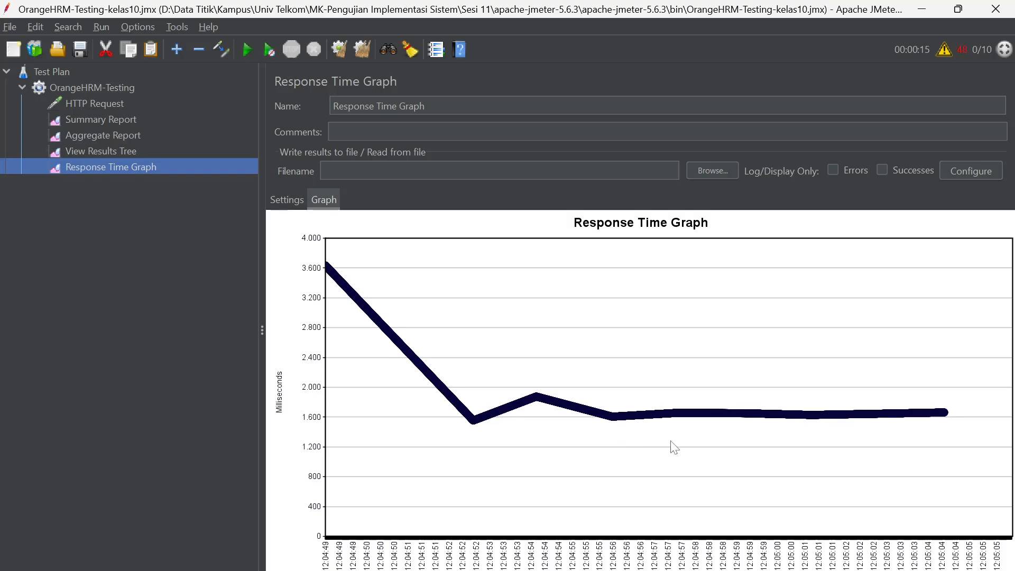
key(alt+Tab)
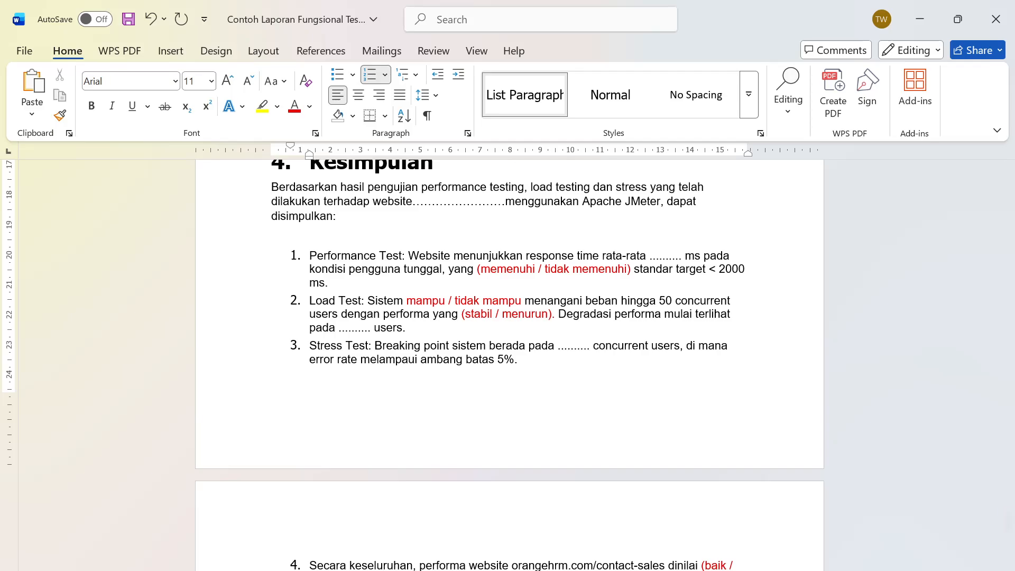
key(alt+Tab)
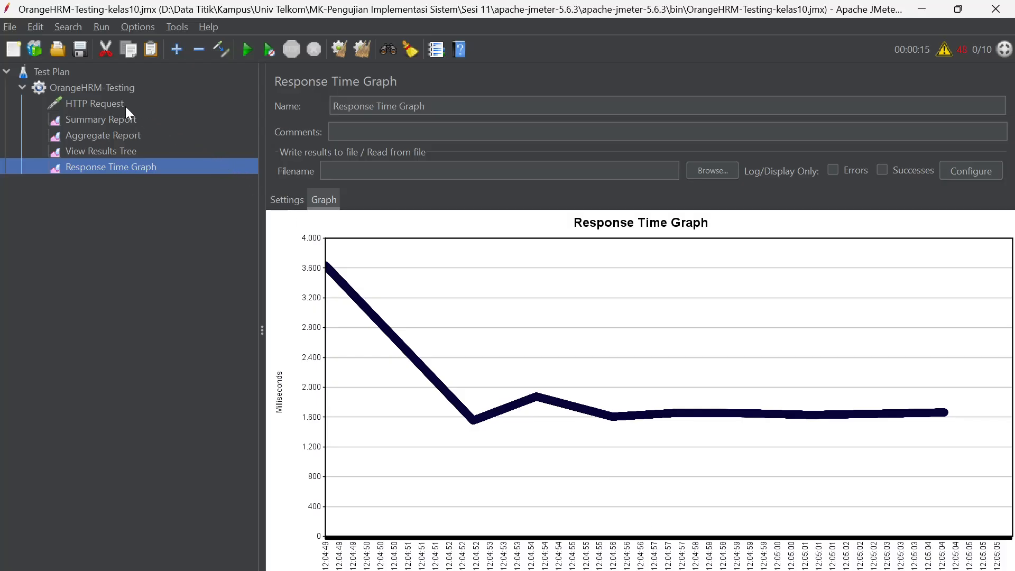
click(103, 121)
click(102, 135)
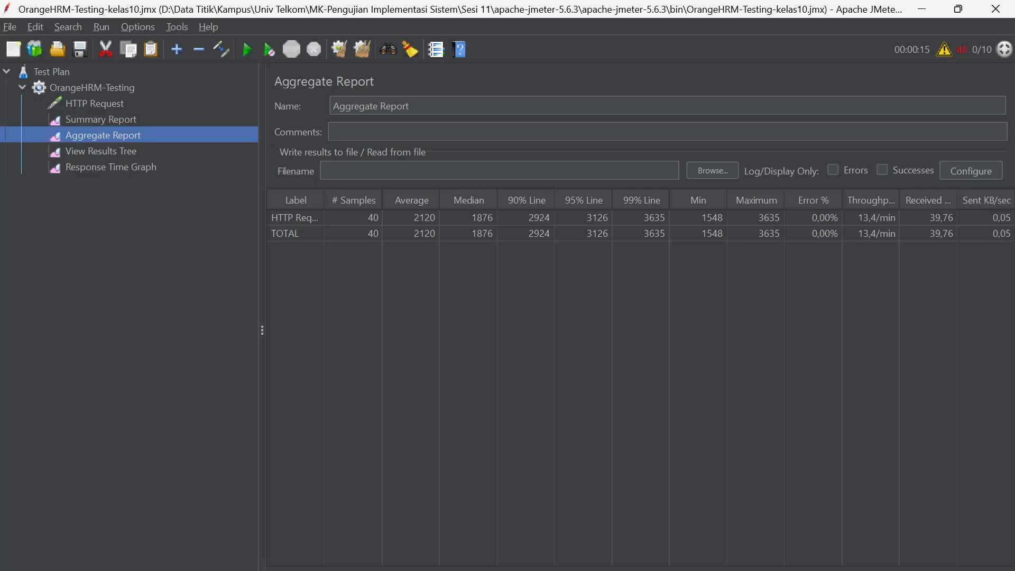
Switch to the Word report and read the four "Kesimpulan" points, highlighting the "< 2000" target in the Performance Test point
key(alt+Tab)
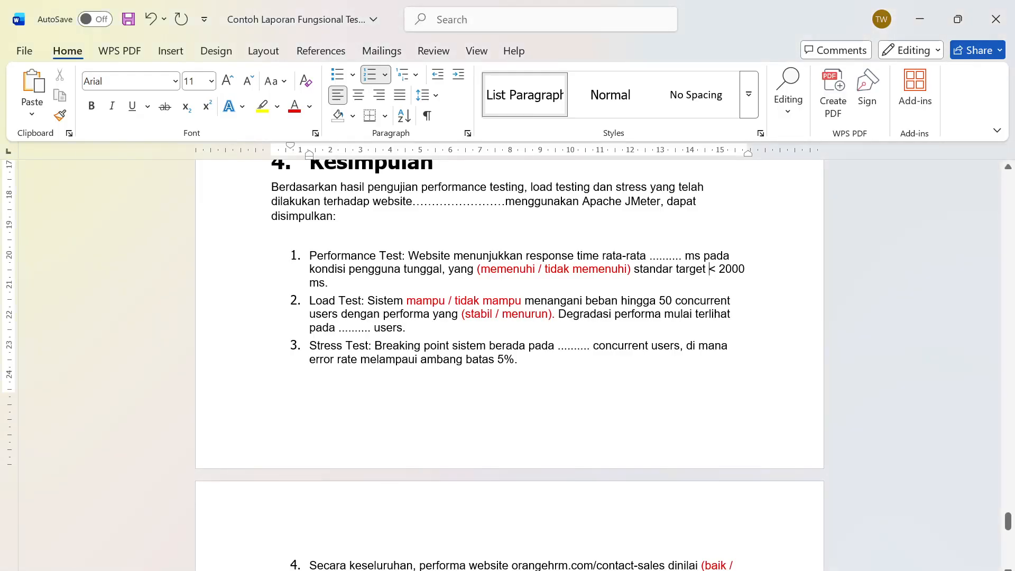
scroll(510, 349, down, 2)
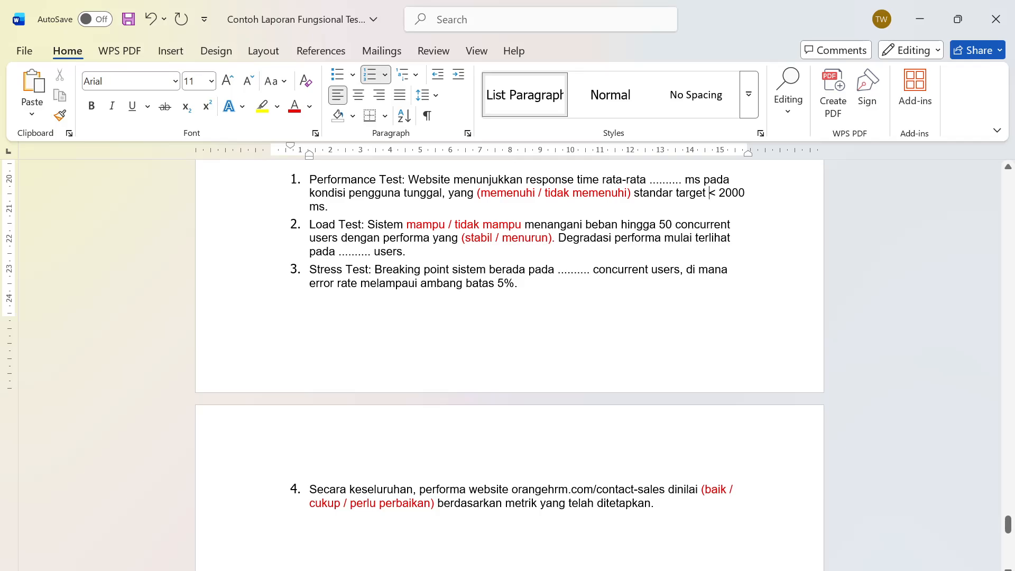
scroll(509, 365, up, 3)
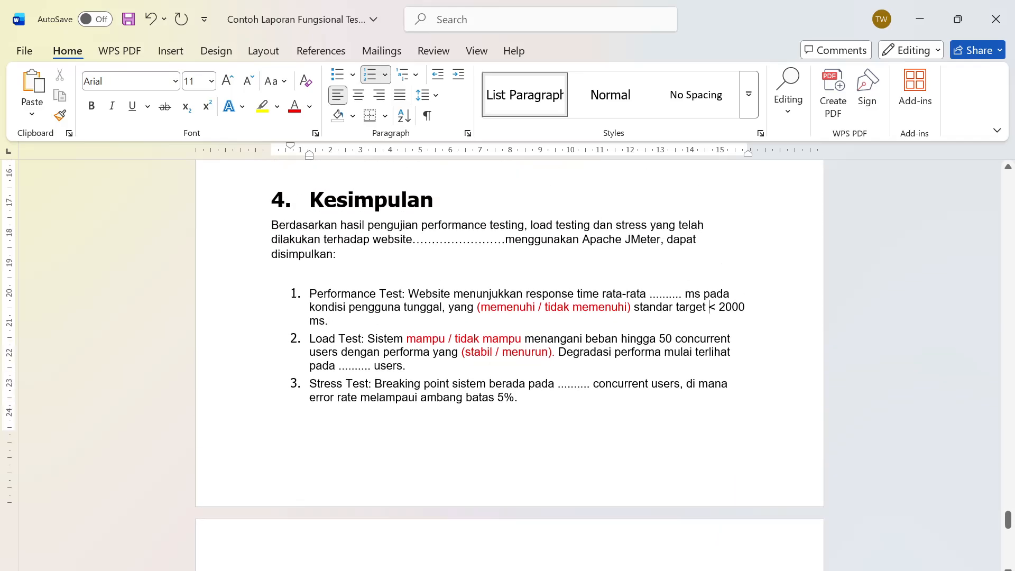
drag(708, 307, 746, 308)
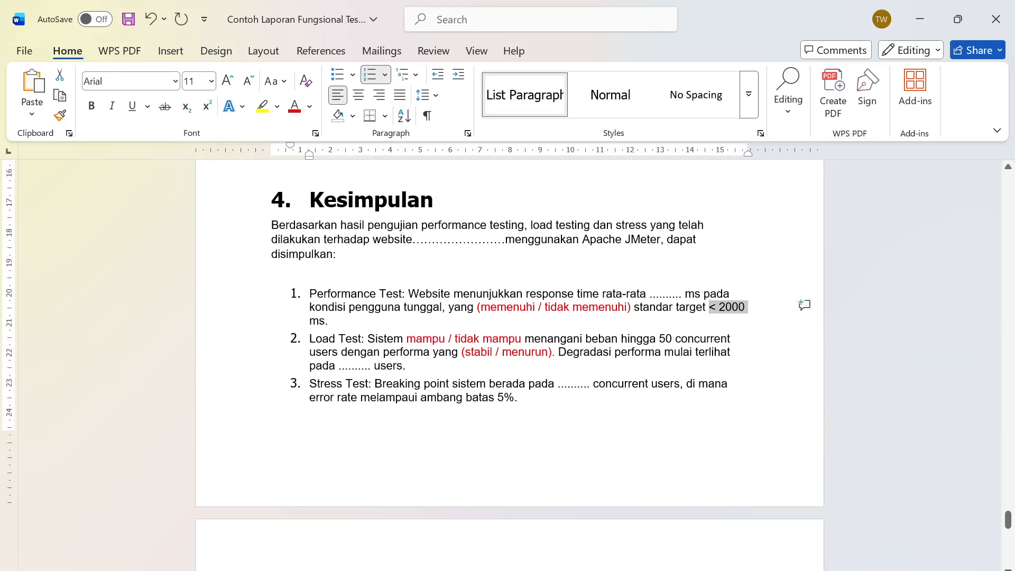
scroll(509, 365, down, 5)
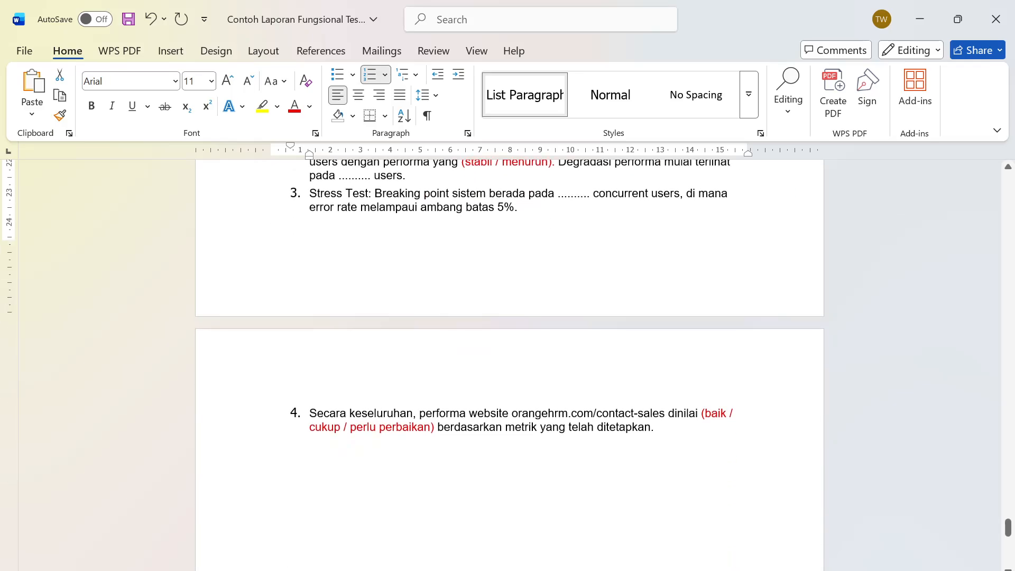
Look up the "Kriteria Keberhasilan" table and highlight the Target values for all four metrics
scroll(509, 365, up, 20)
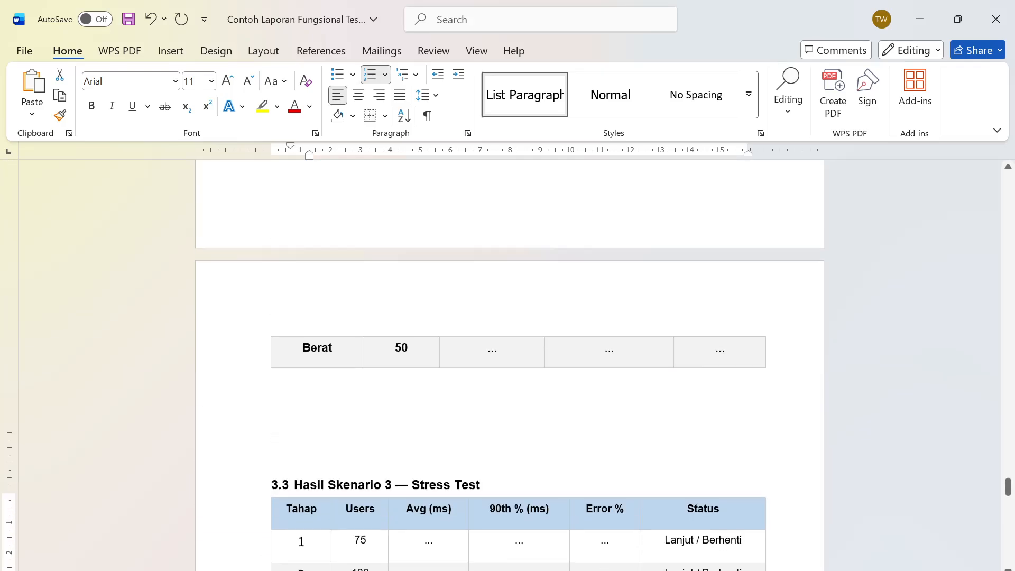
scroll(437, 453, up, 20)
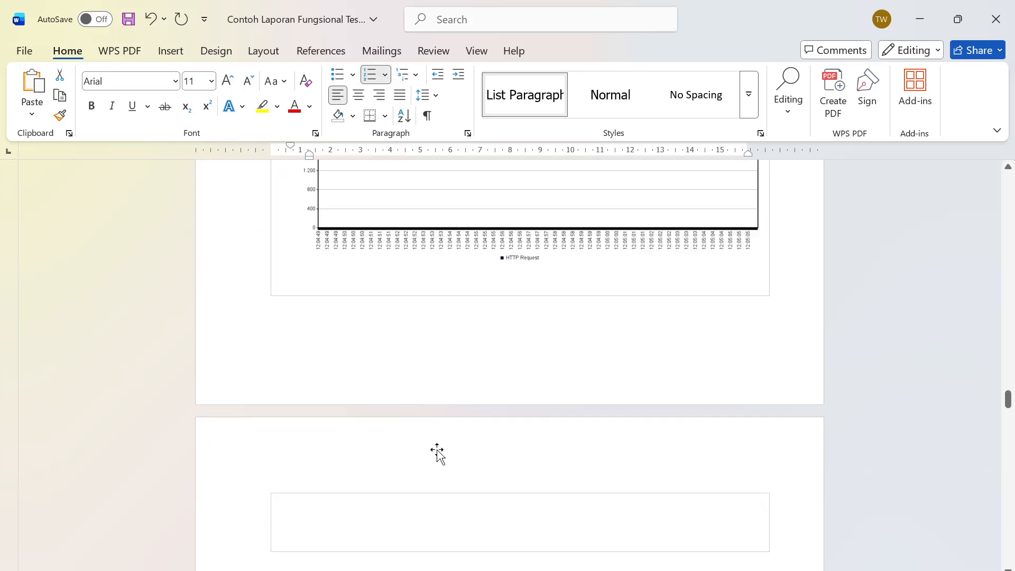
scroll(428, 446, up, 20)
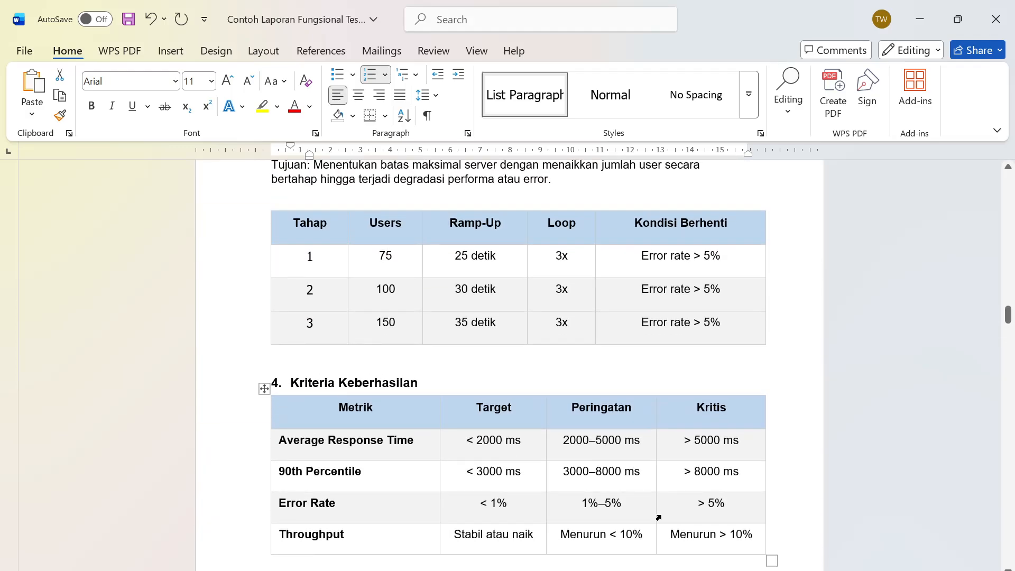
scroll(711, 447, down, 2)
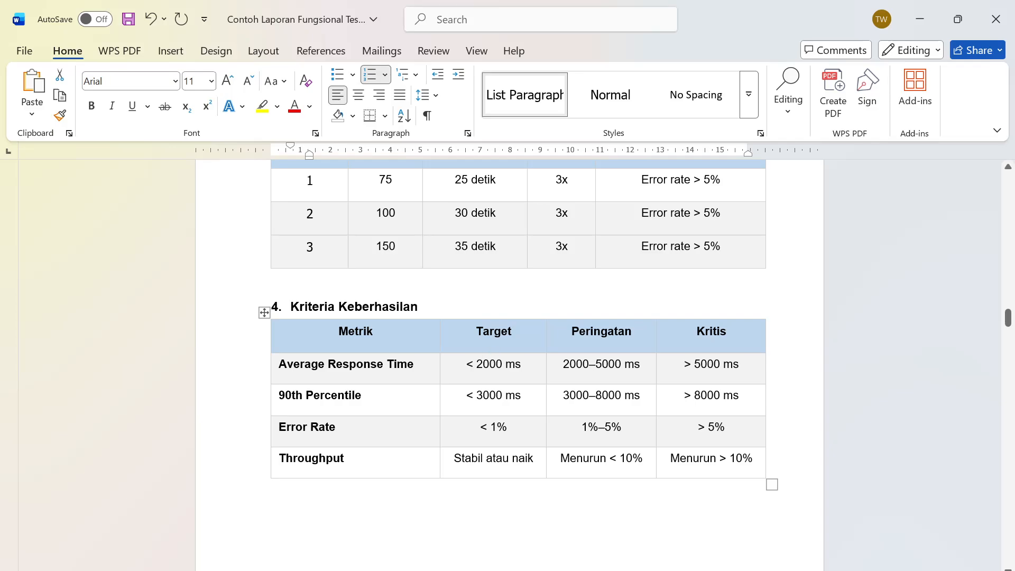
drag(470, 365, 470, 460)
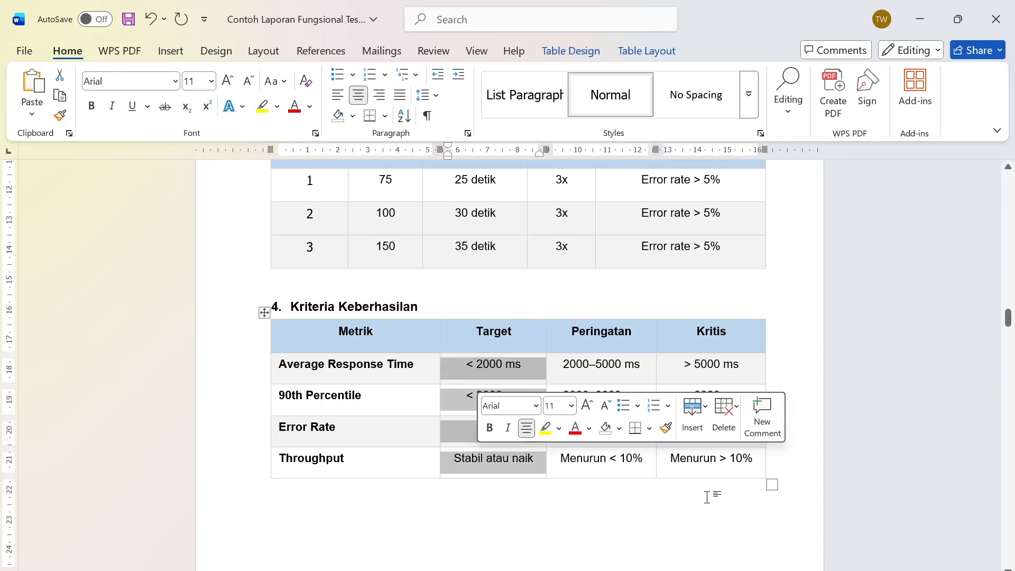
click(683, 512)
Review the remaining report sections from the test screenshots through the Stress Test results to the conclusion, and switch to OBS
scroll(683, 512, down, 8)
scroll(477, 494, down, 20)
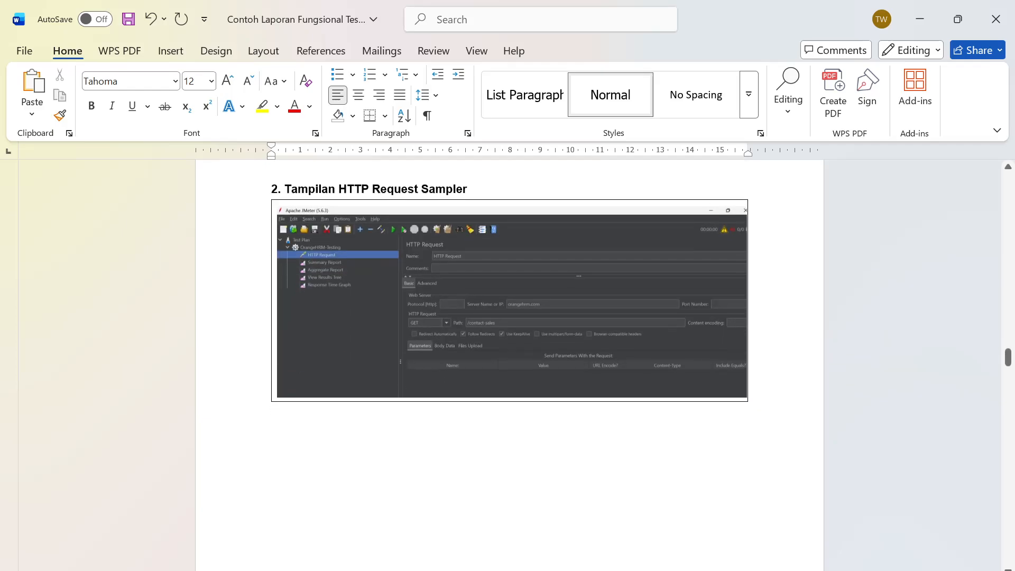
scroll(484, 488, down, 20)
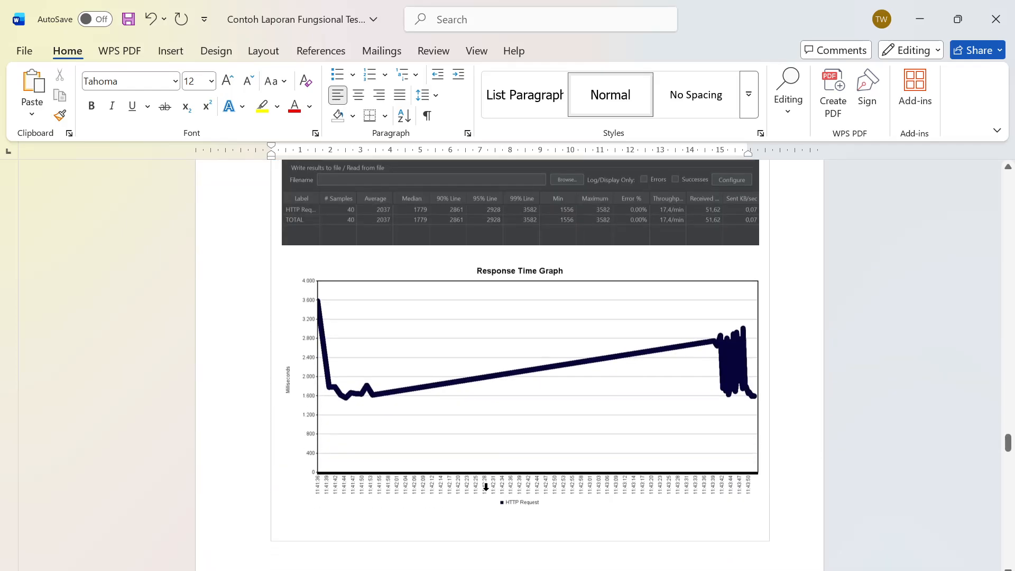
scroll(507, 365, down, 15)
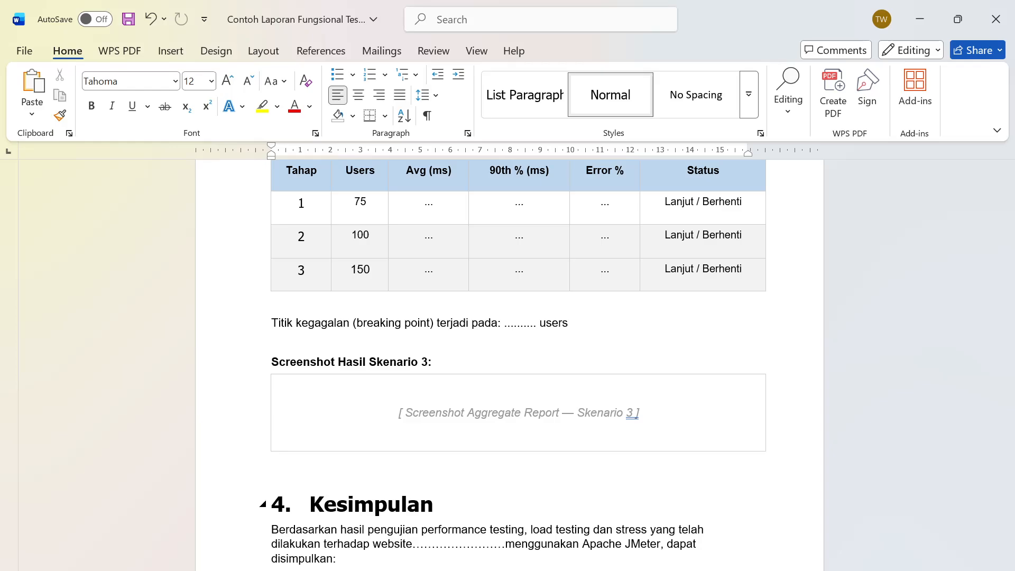
scroll(509, 364, down, 15)
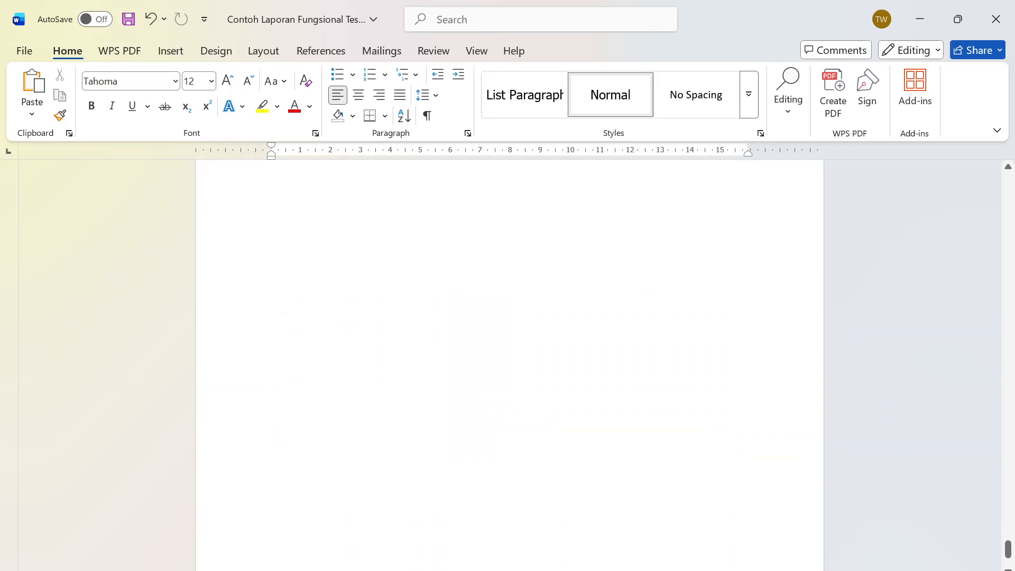
scroll(502, 496, up, 15)
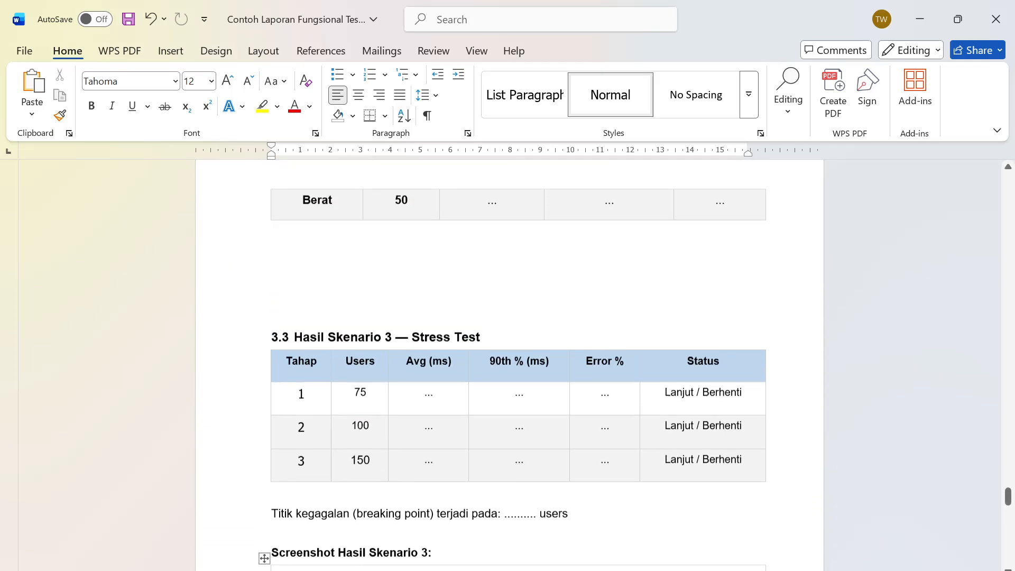
scroll(509, 365, up, 1)
key(alt+Tab)
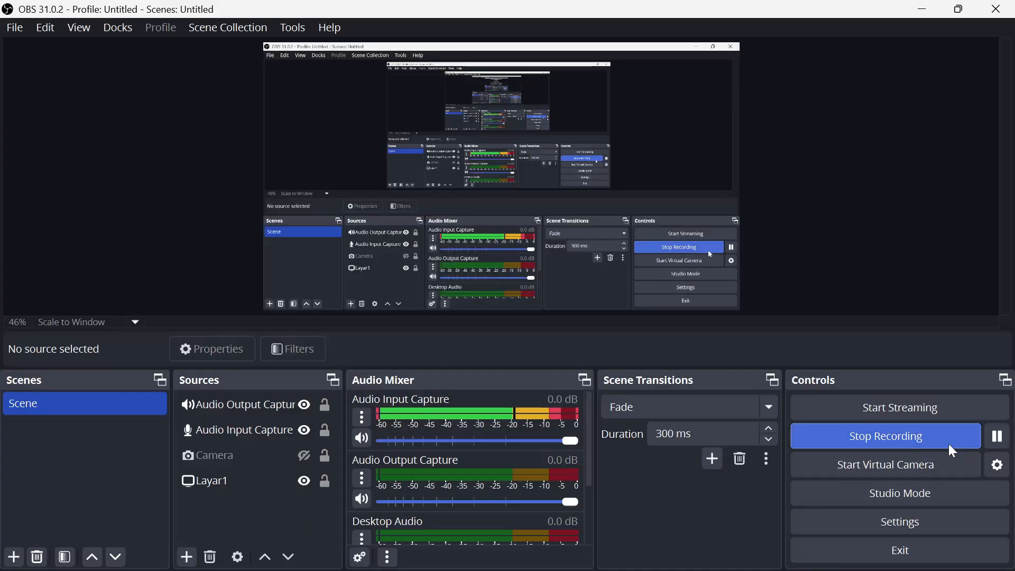